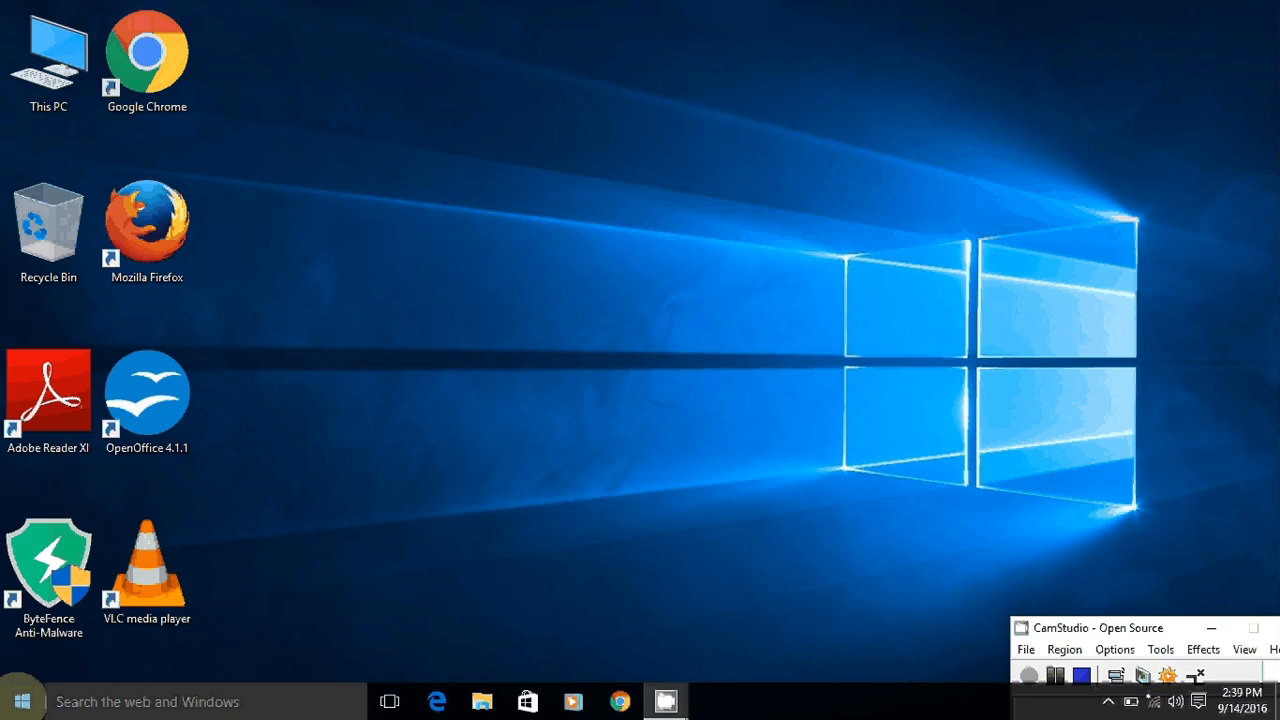
Show the full list of installed apps and expand the Microsoft Office folder
click(22, 701)
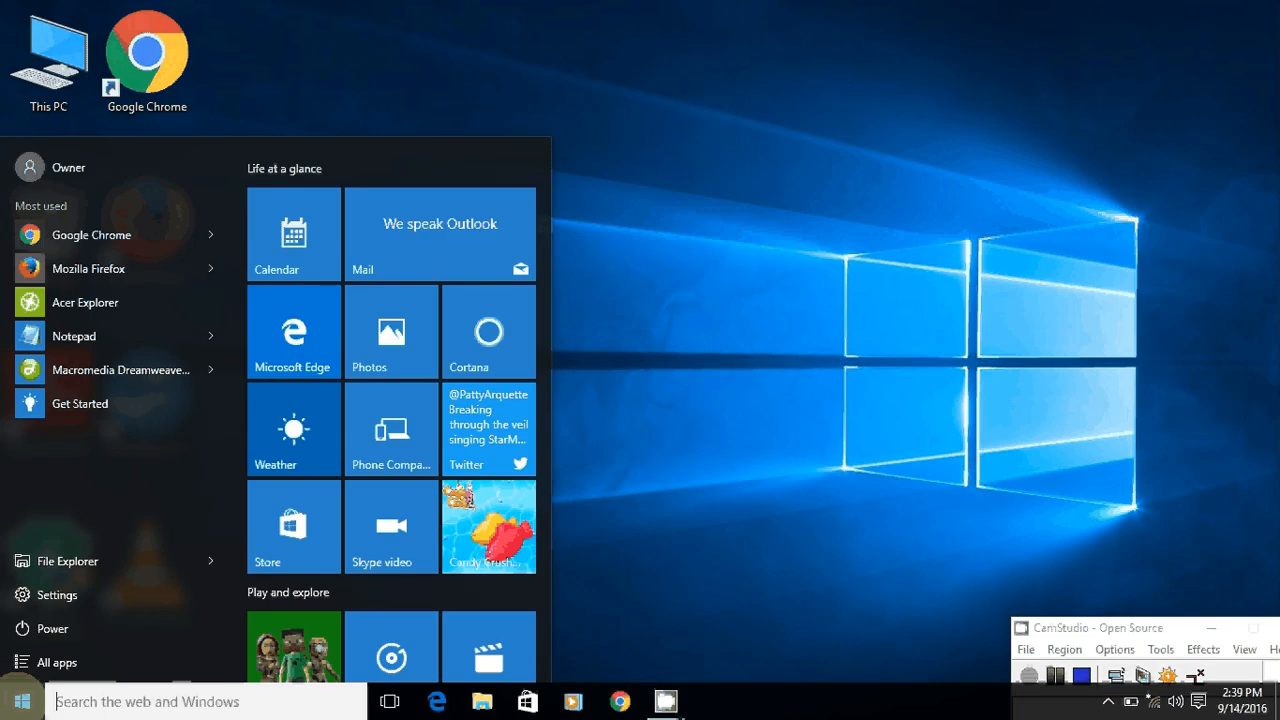
click(57, 662)
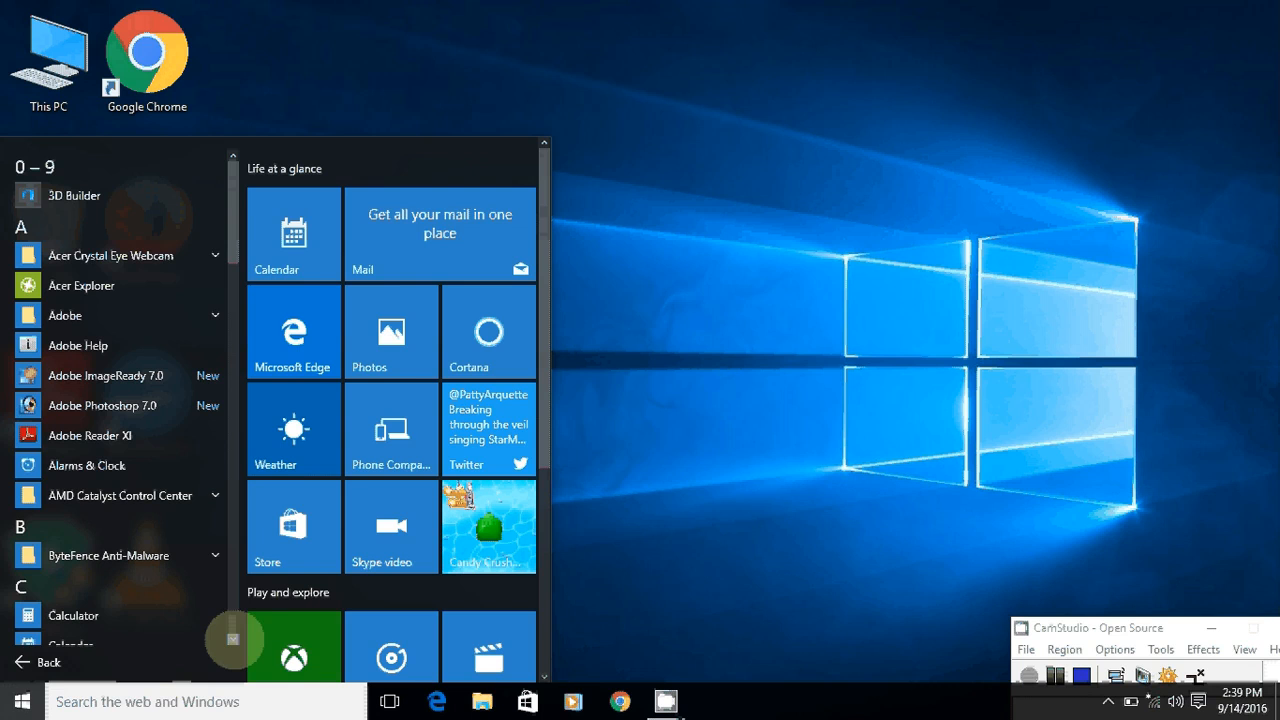
click(232, 638)
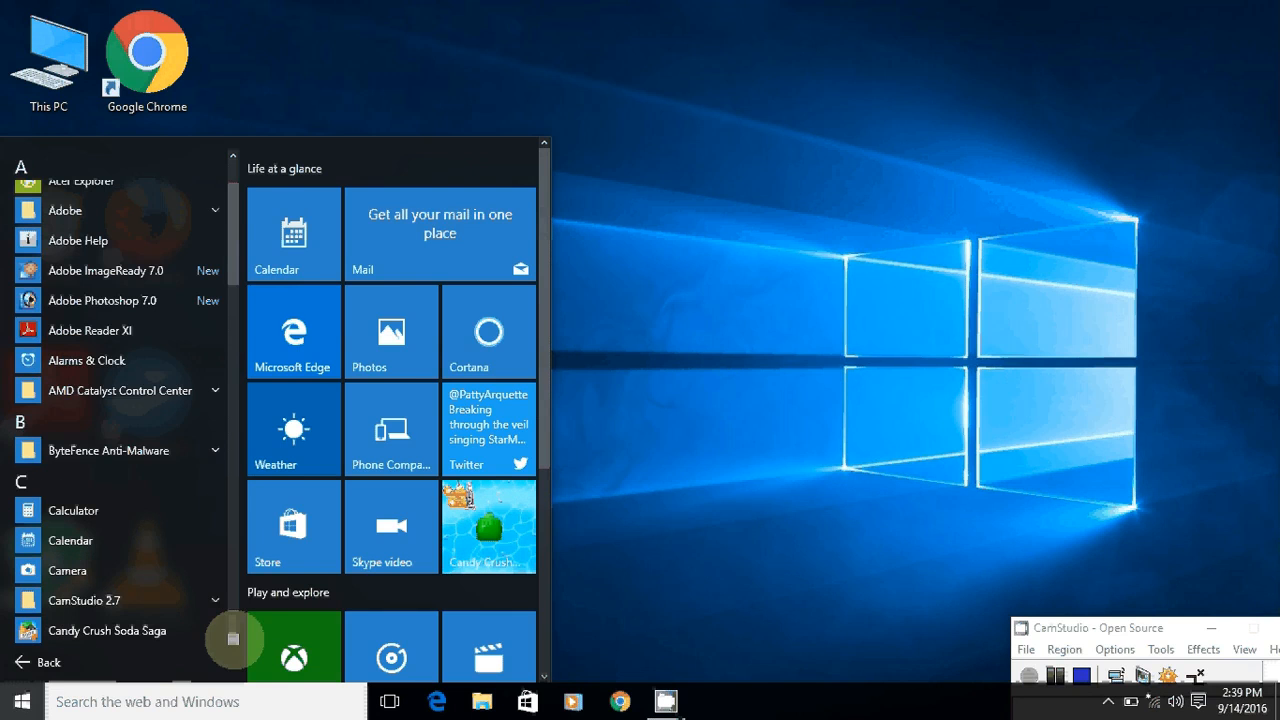
click(232, 638)
click(232, 638)
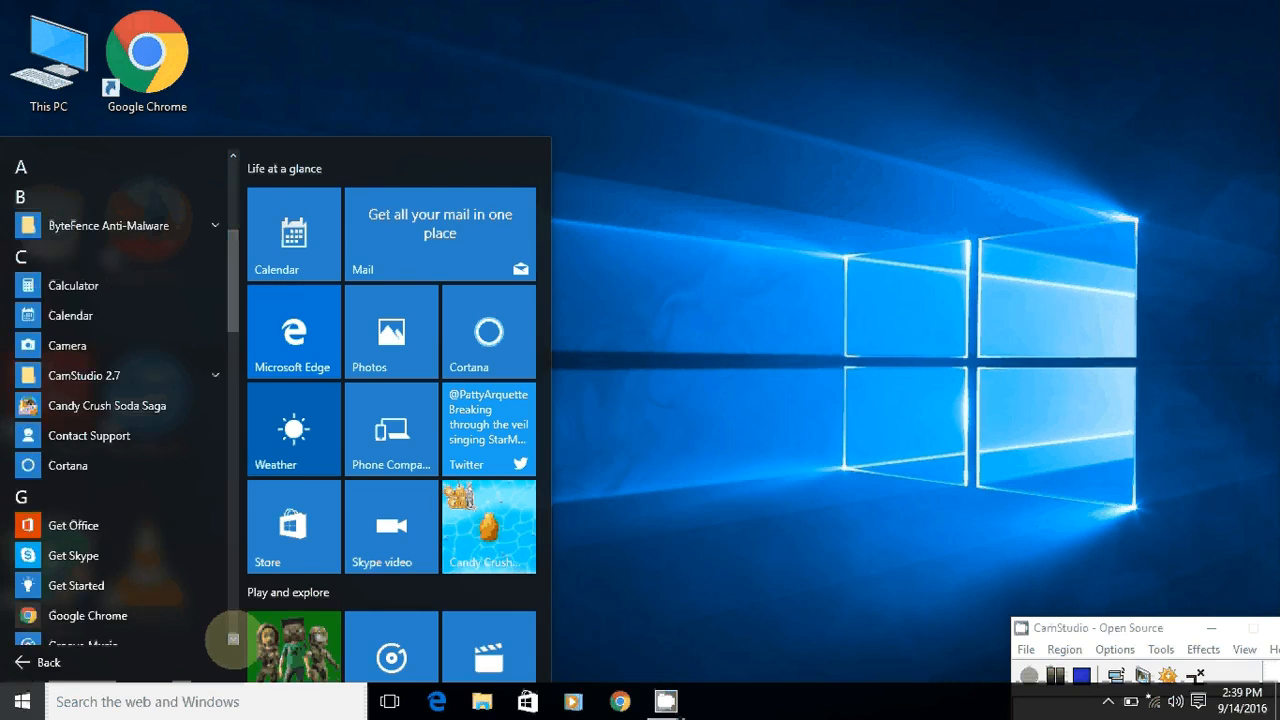
click(232, 638)
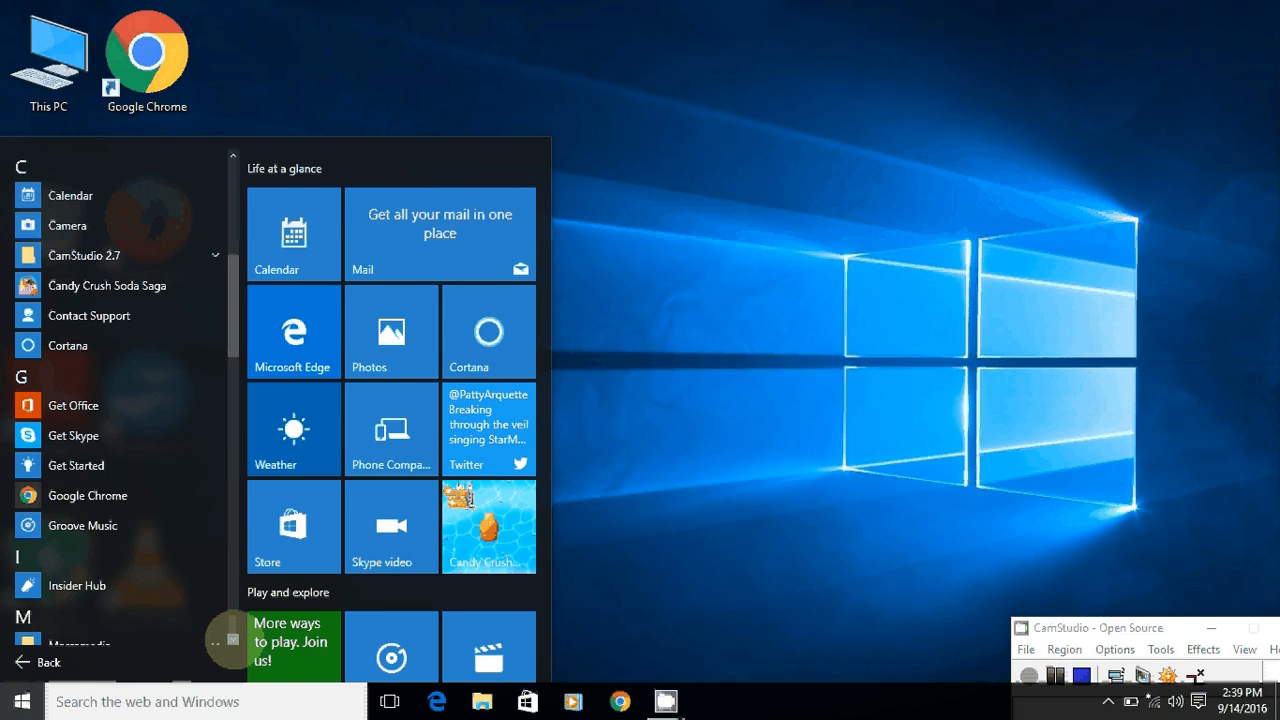
click(232, 638)
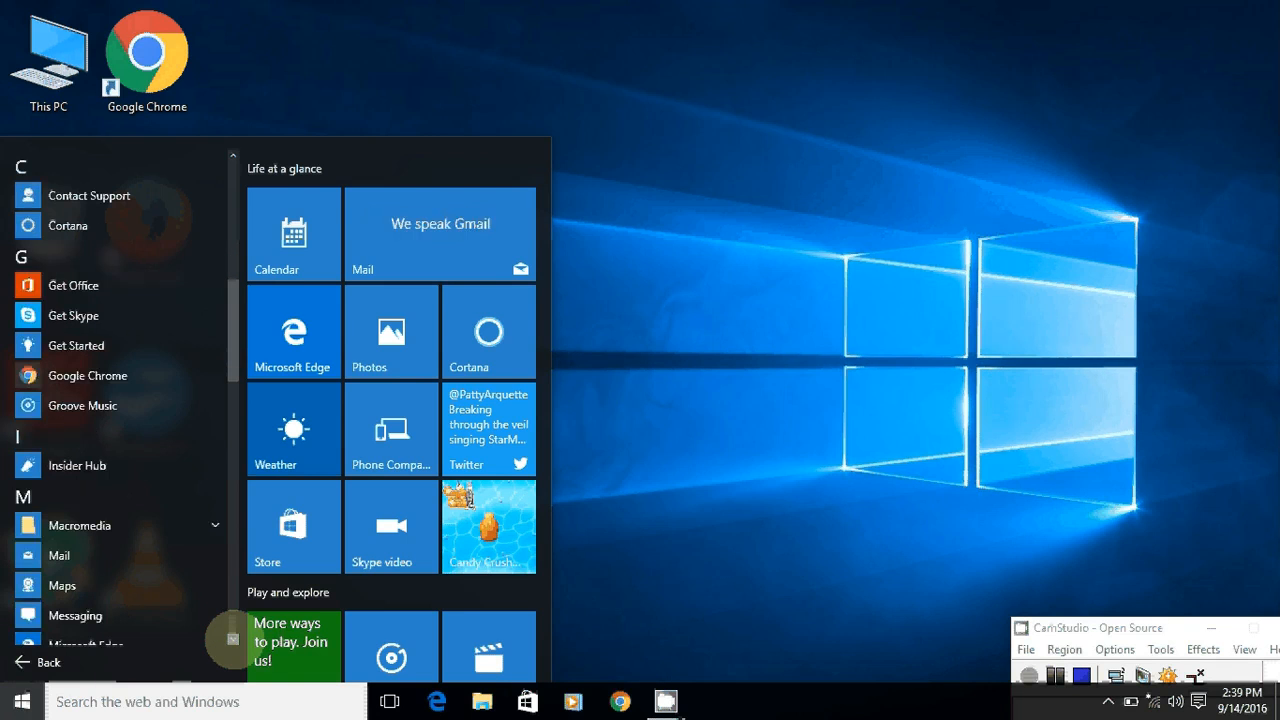
click(232, 638)
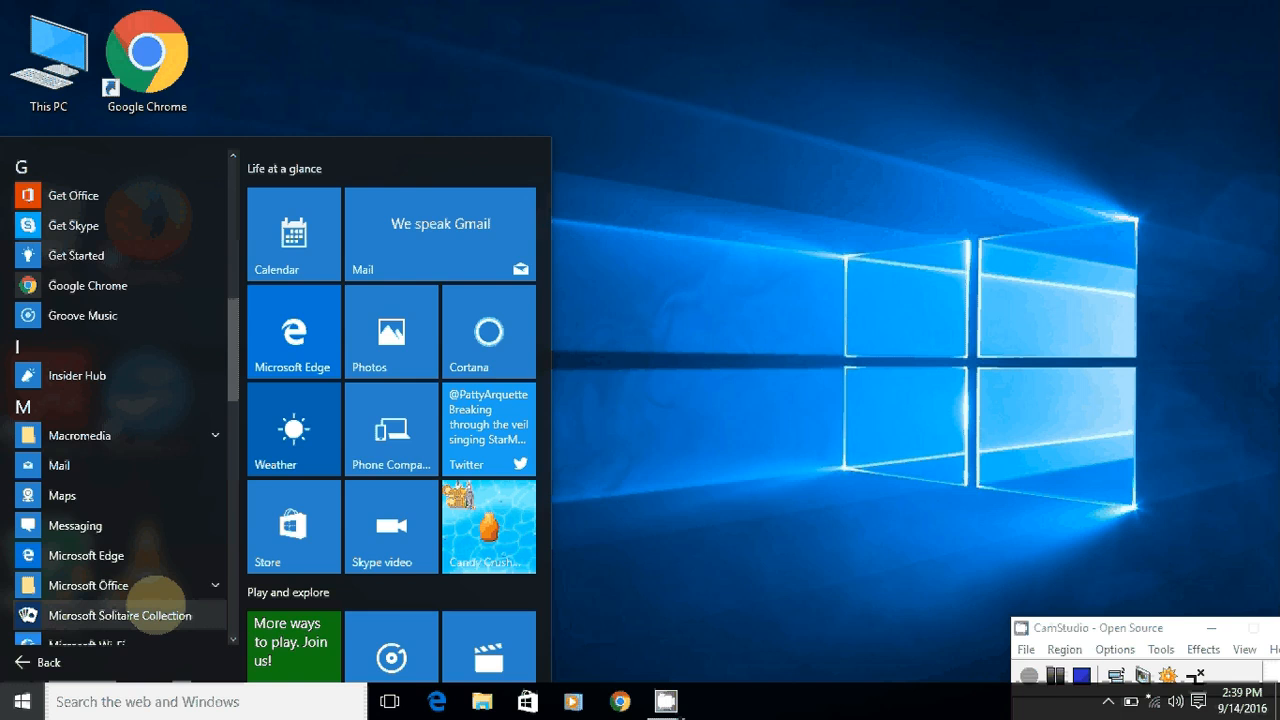
click(150, 590)
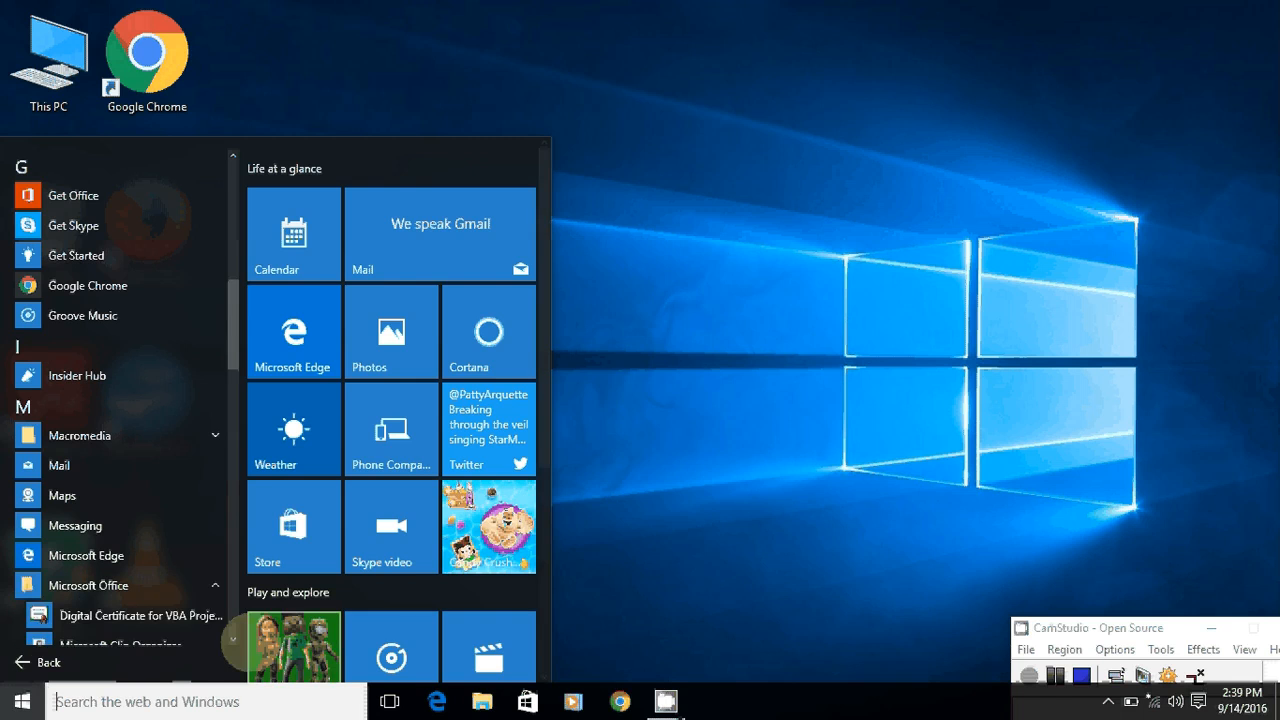
Launch Microsoft Word 2010 from the expanded Microsoft Office folder
click(232, 638)
click(232, 638)
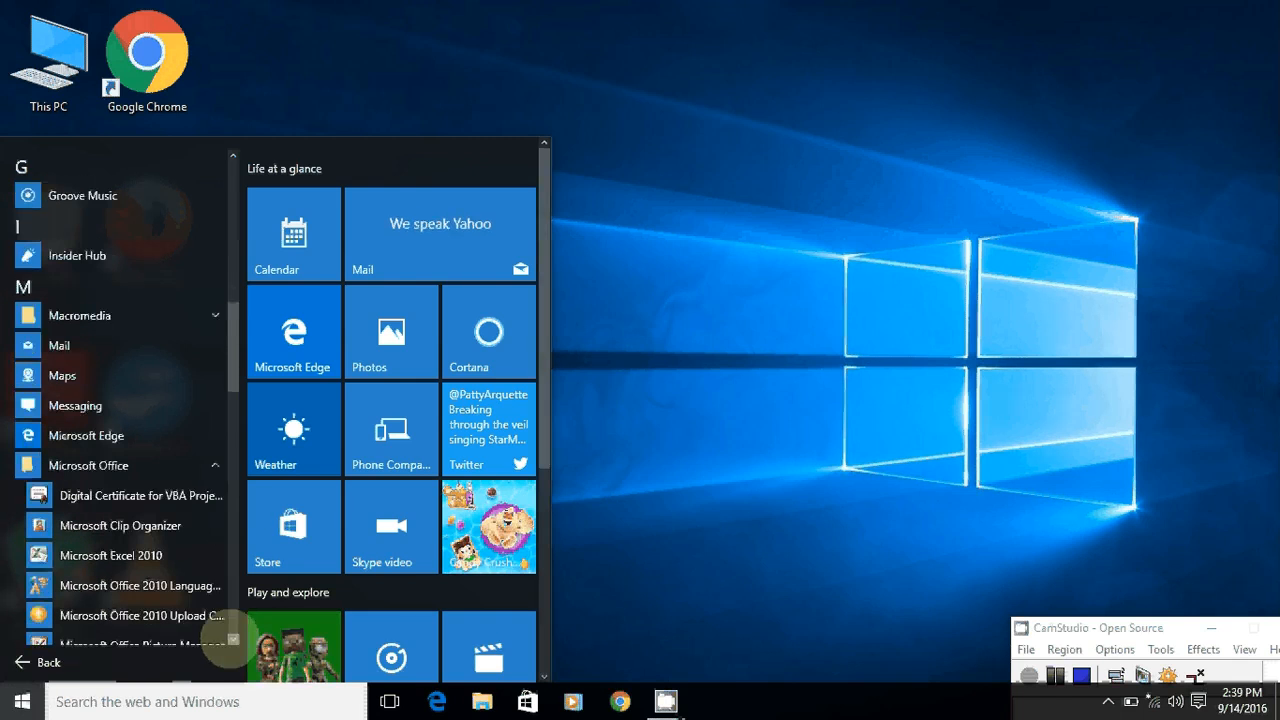
click(232, 638)
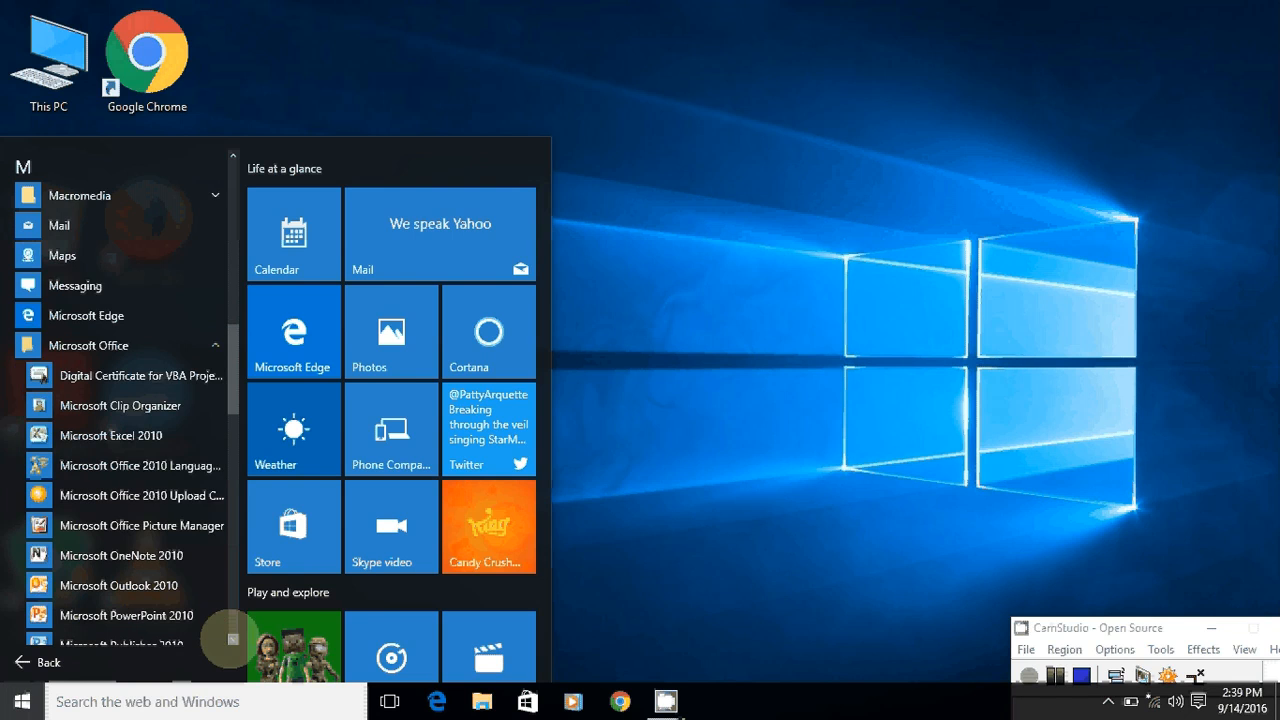
click(232, 638)
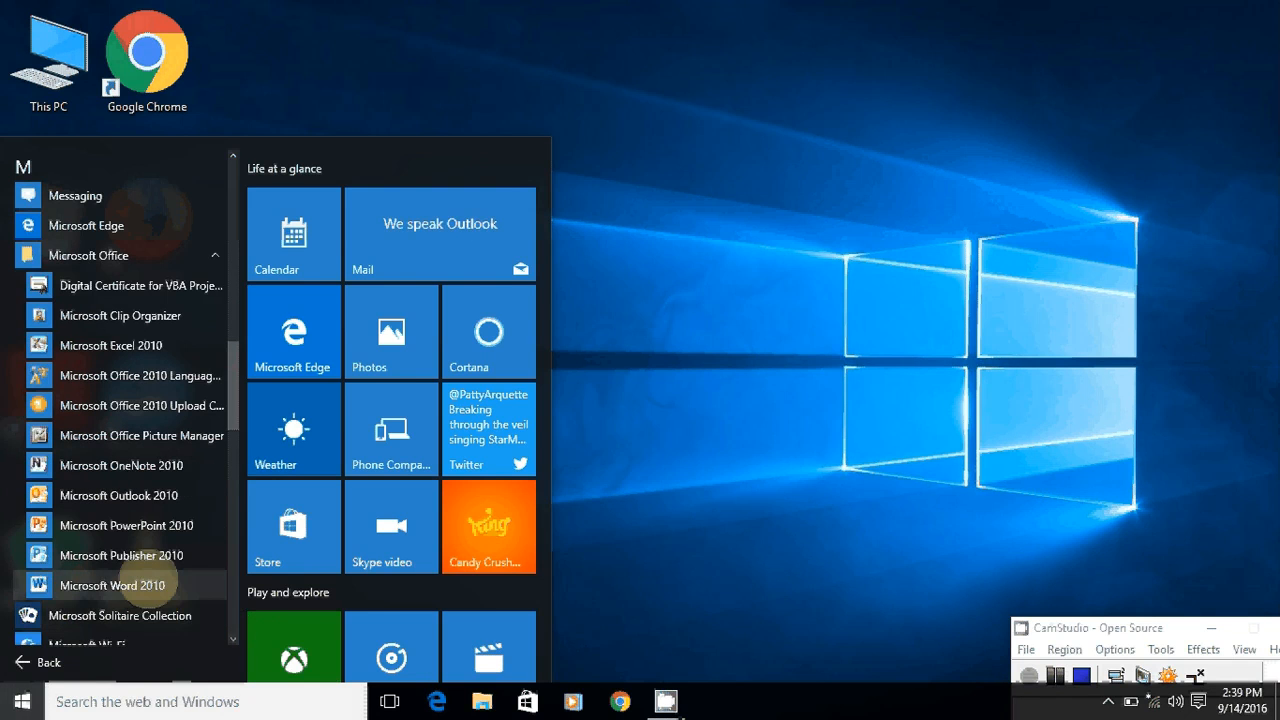
click(160, 583)
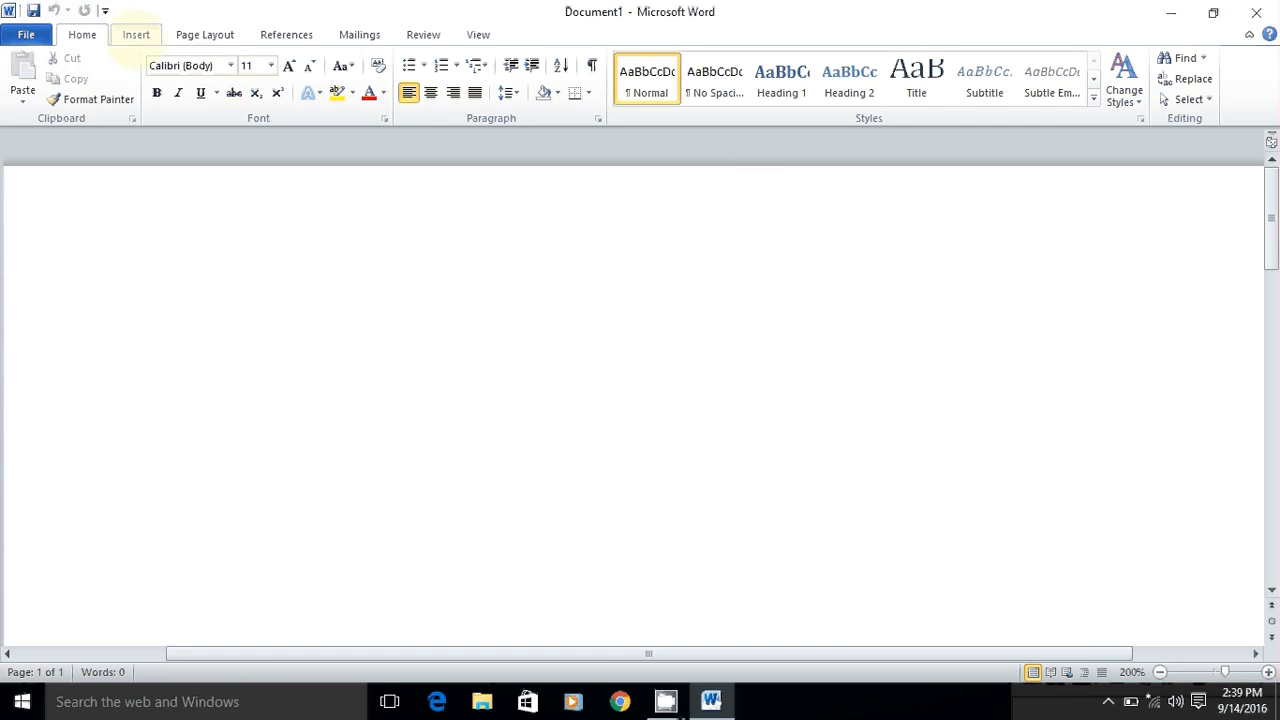
Insert a table with 8 columns and 7 rows into the blank document
click(136, 34)
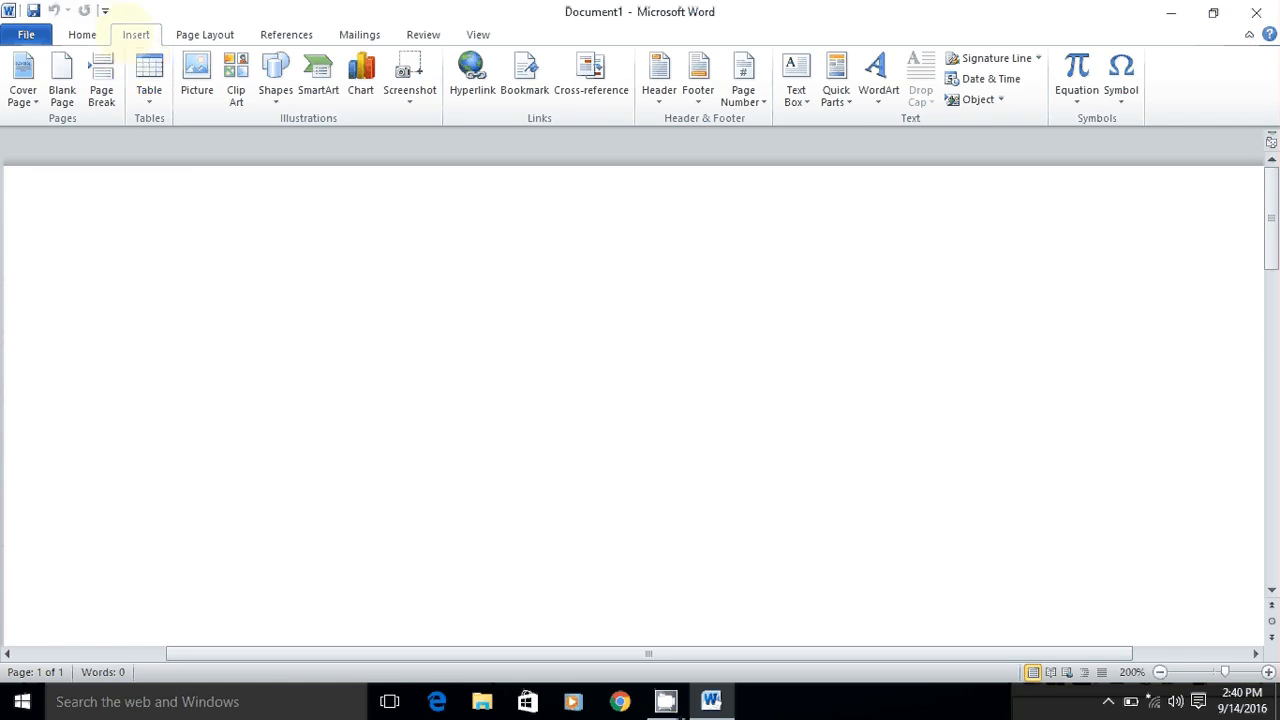
click(82, 34)
click(134, 34)
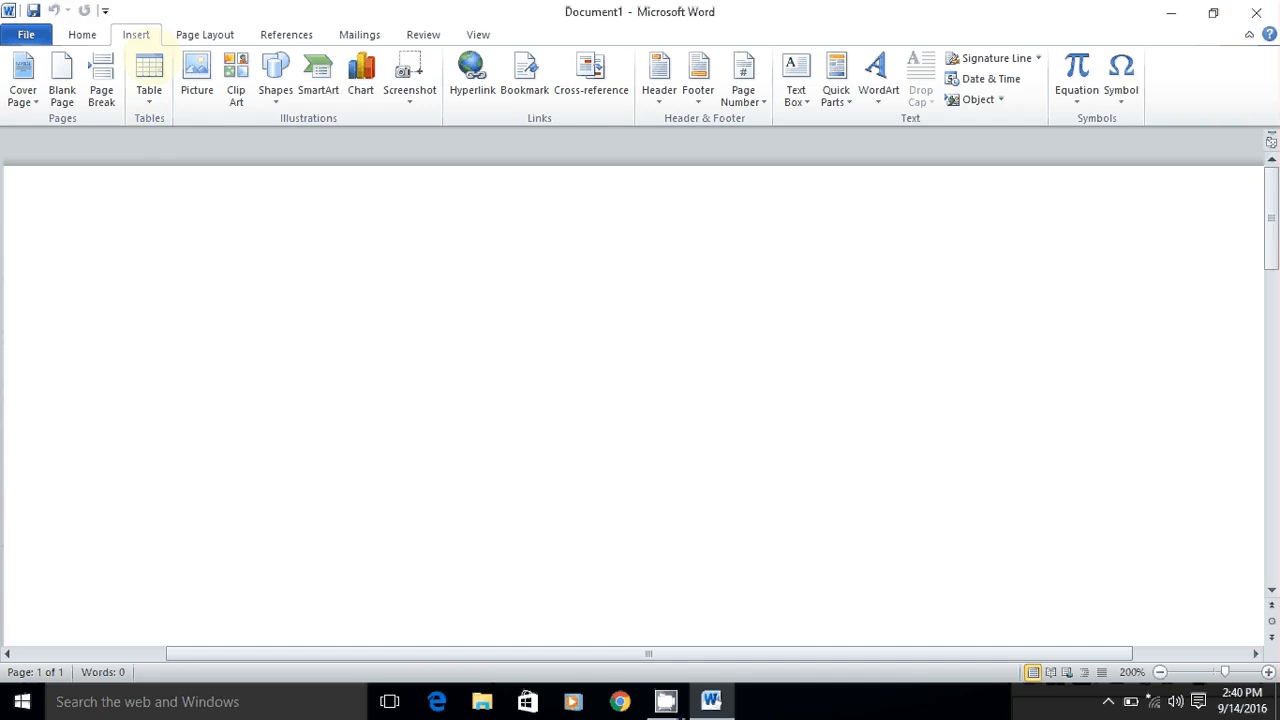
click(150, 70)
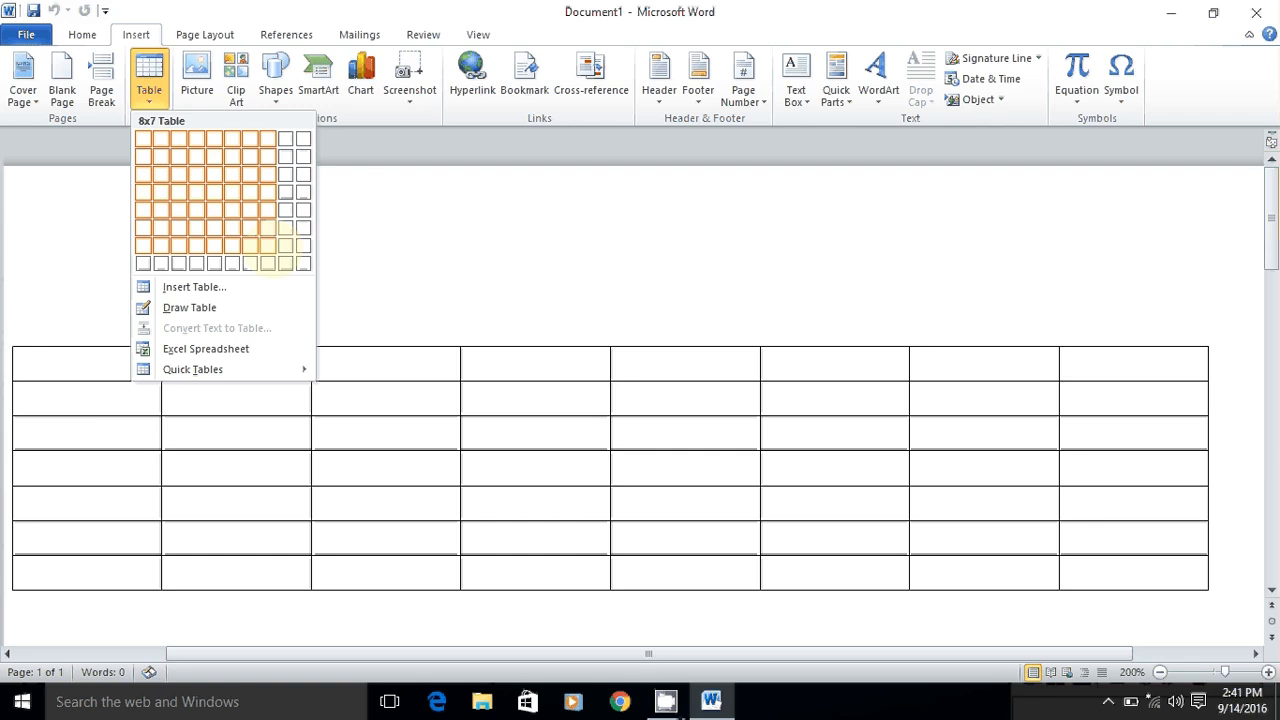
click(267, 245)
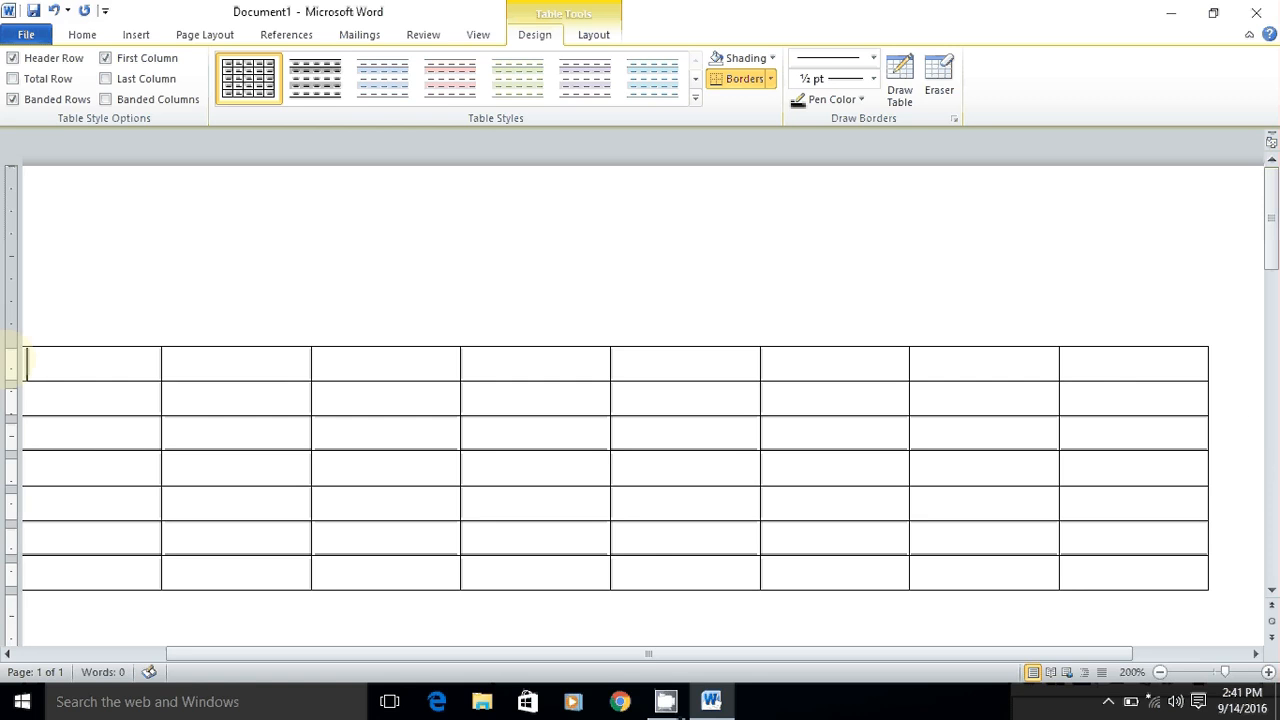
Select the table's first two rows, fourth column, third row and third column in turn
click(1209, 365)
double_click(1184, 366)
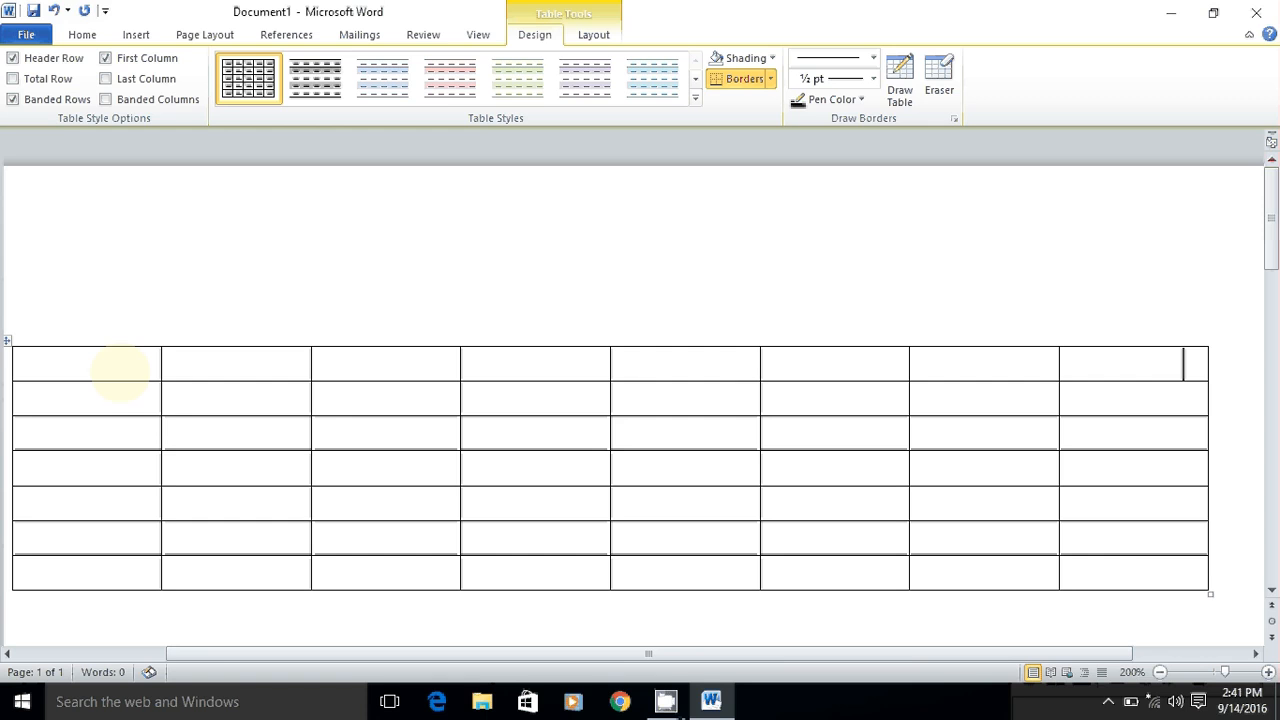
drag(120, 372, 1211, 381)
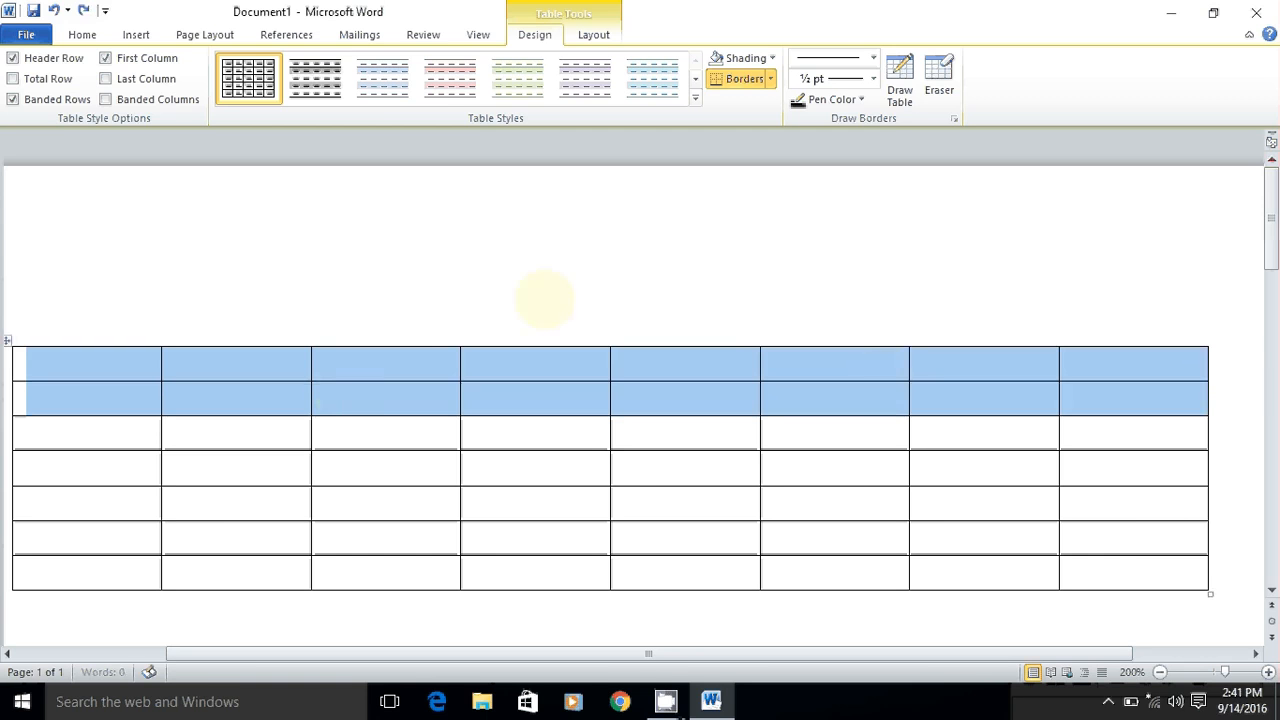
click(545, 300)
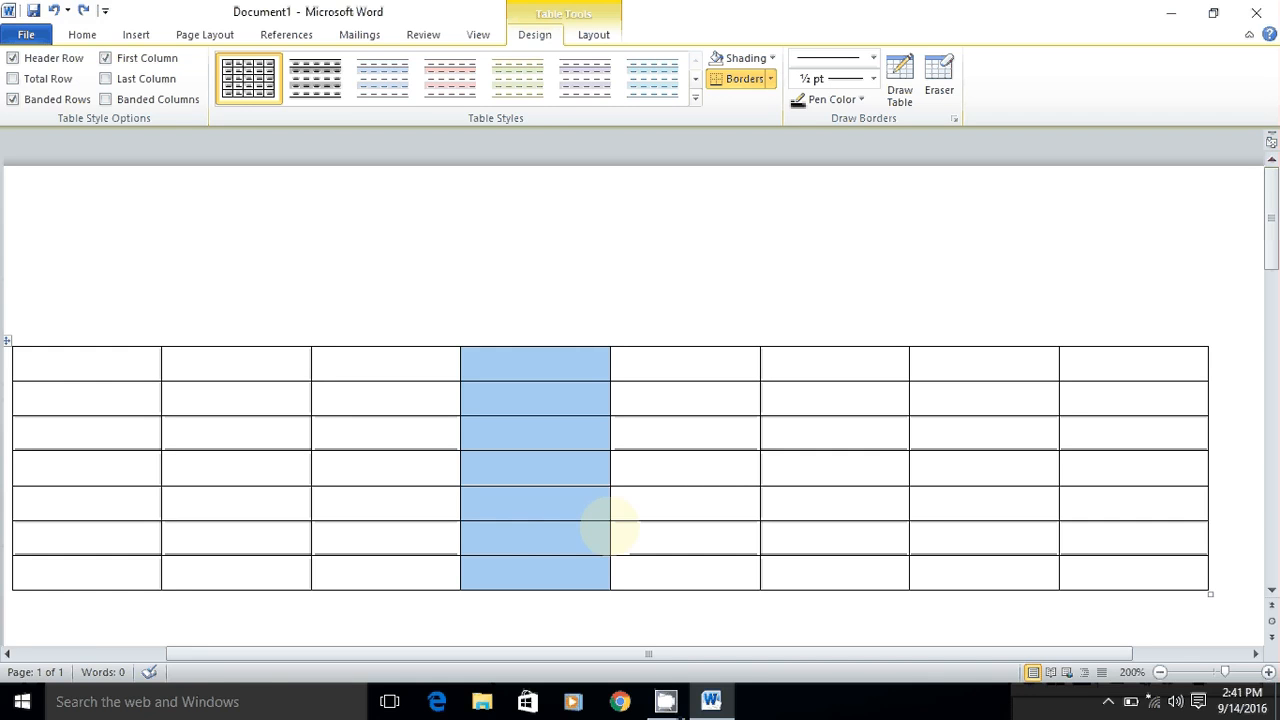
drag(29, 434, 1208, 430)
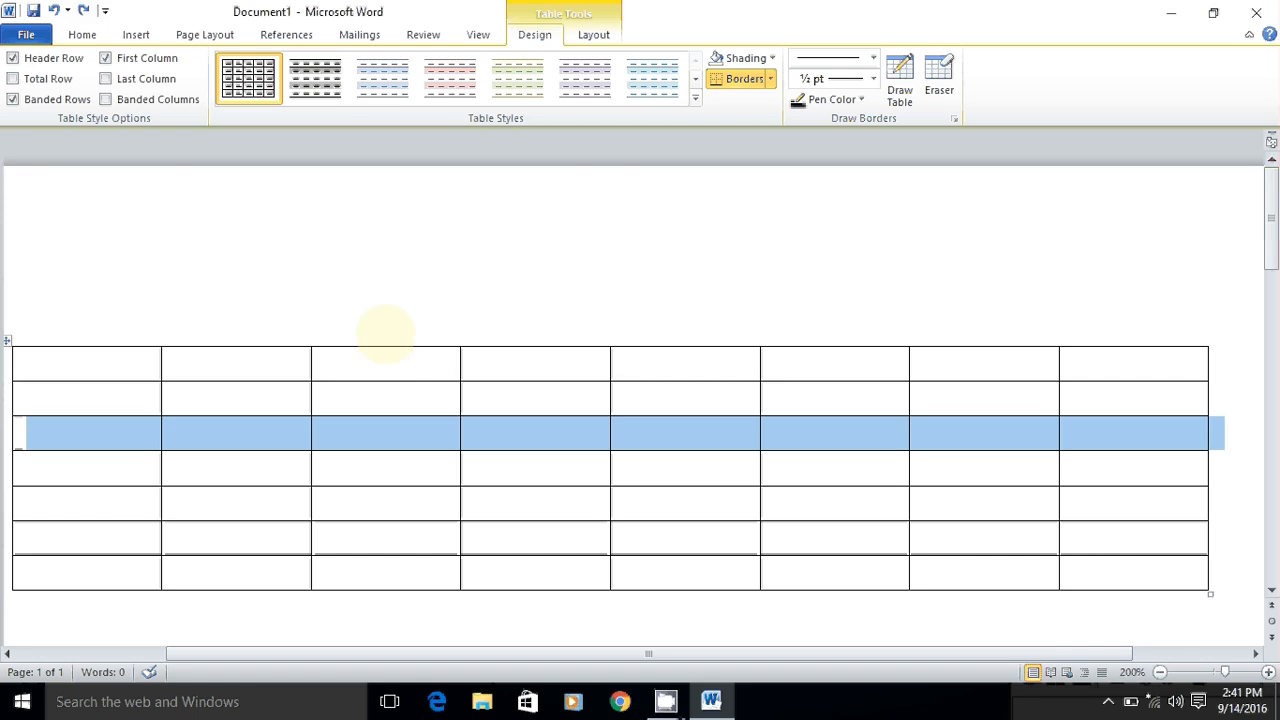
click(385, 334)
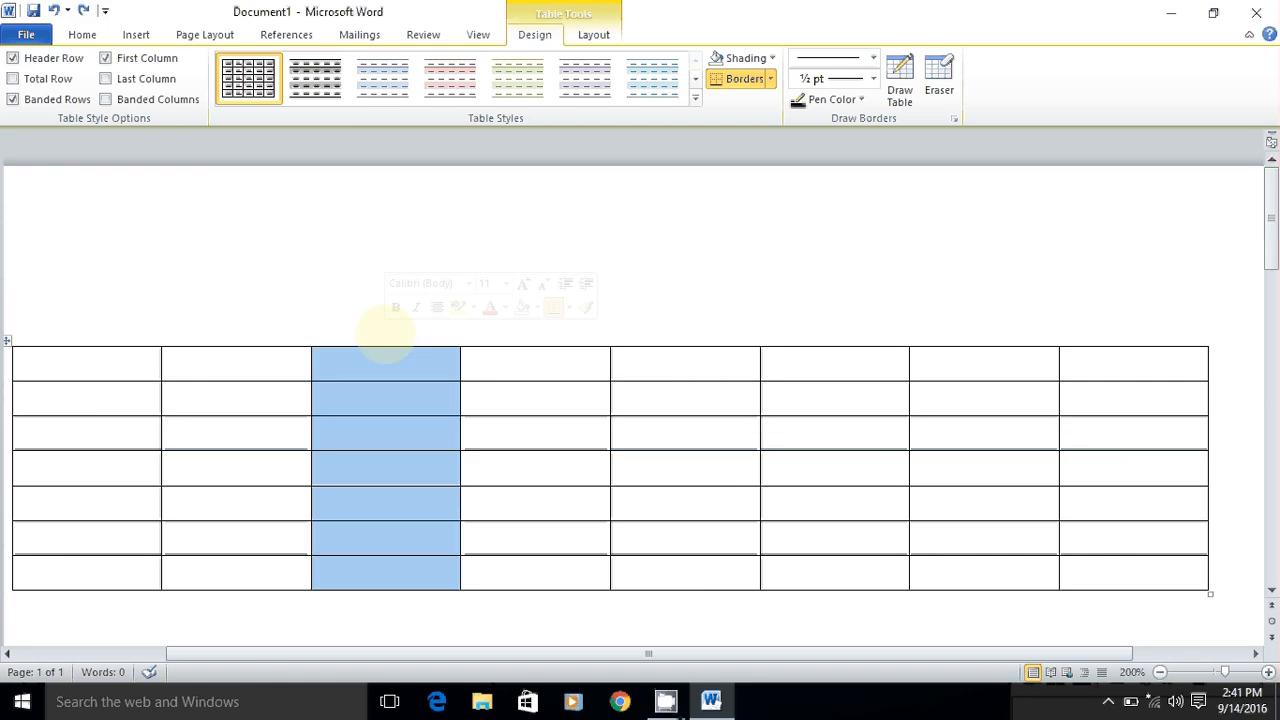
Enter the headings NAME, TAMIL and ENGLISH in the first three cells of the table's first row
click(29, 362)
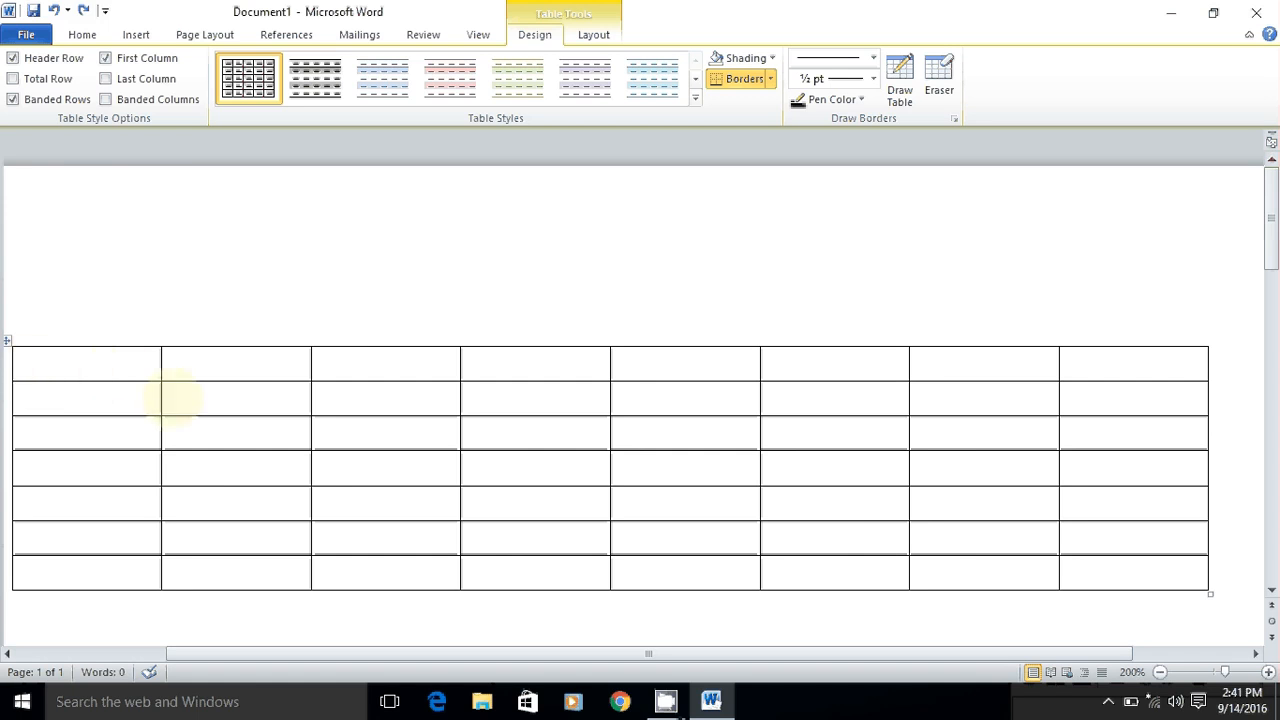
text(n)
key(BackSpace)
key(Caps_Lock)
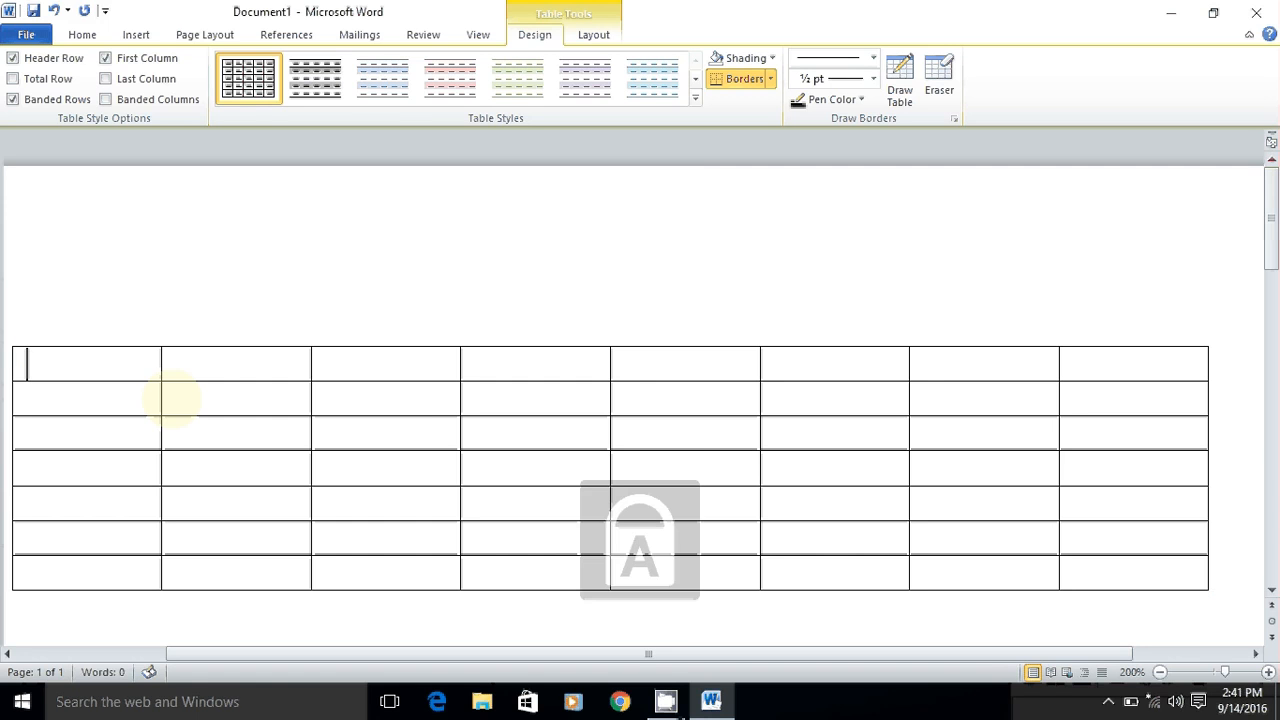
text(NAME)
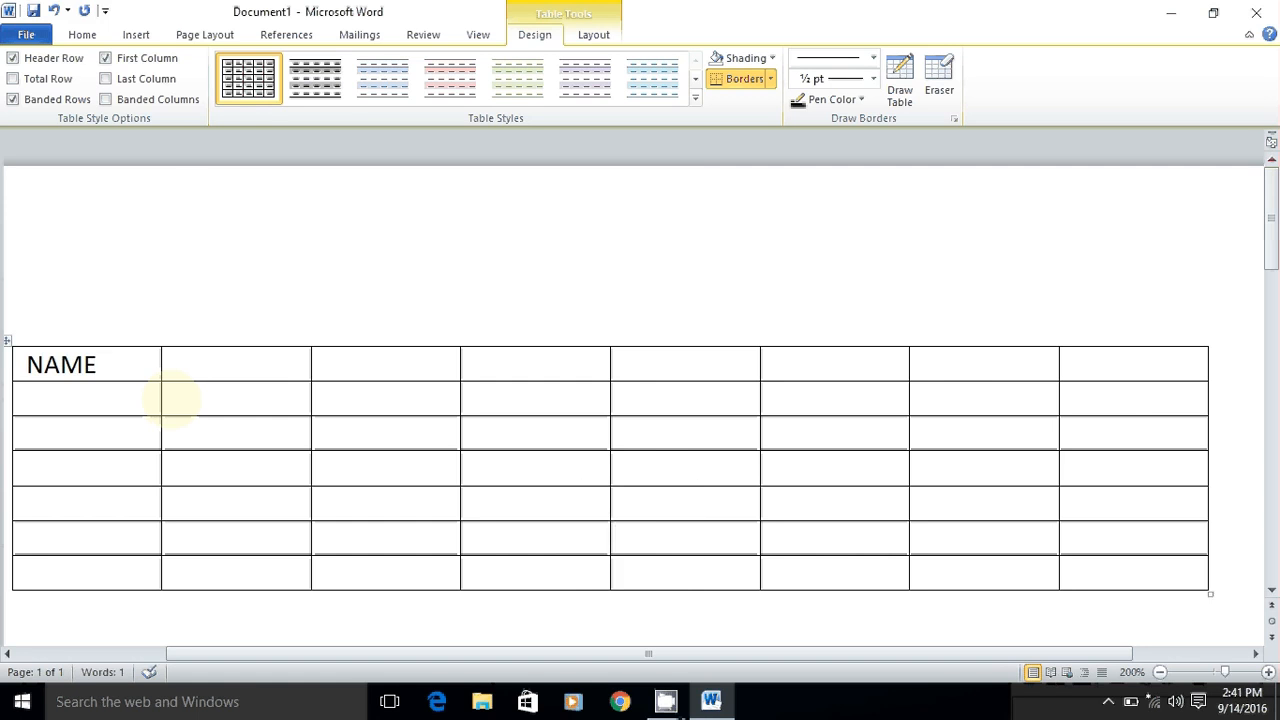
click(245, 360)
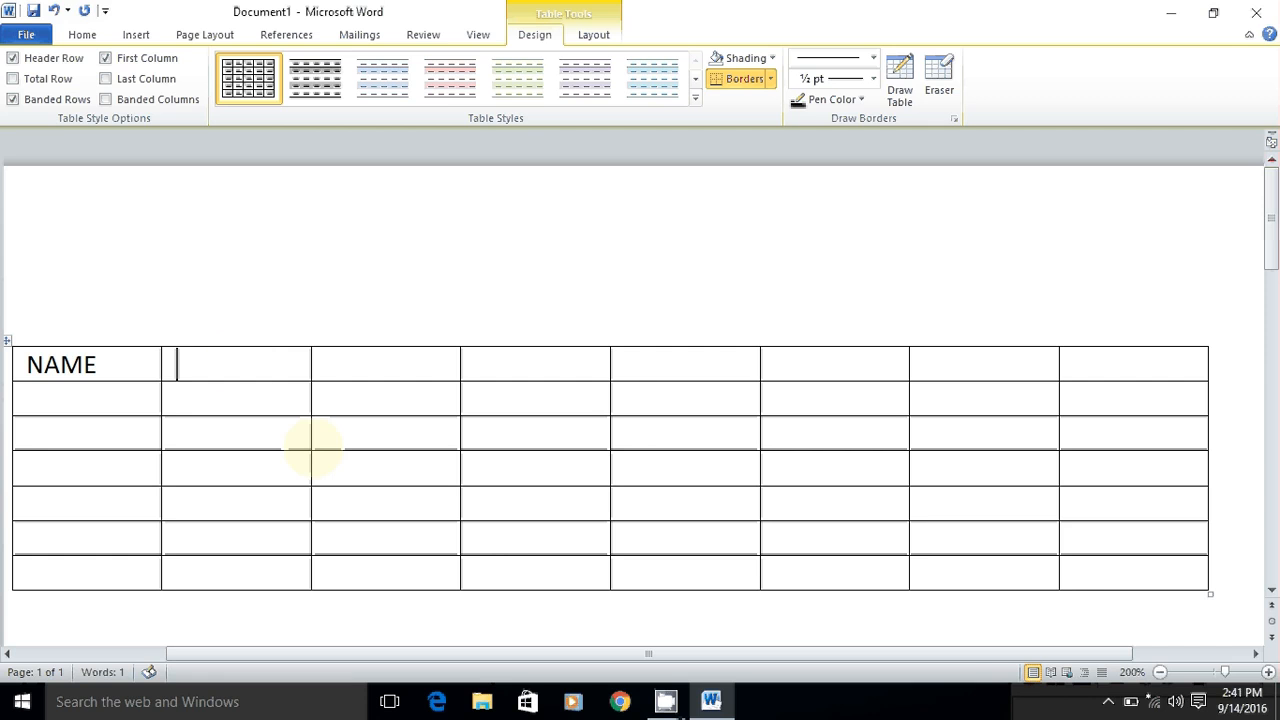
text(TAMIL)
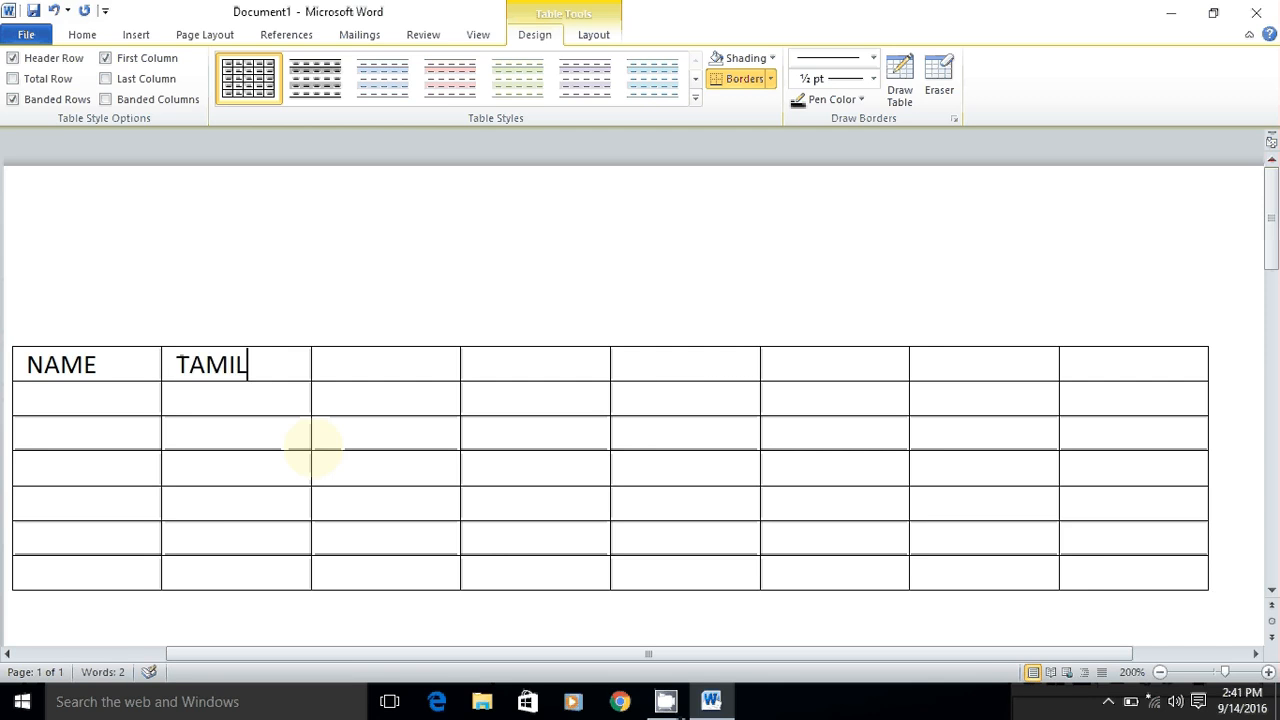
key(Tab)
text(ENGLISH)
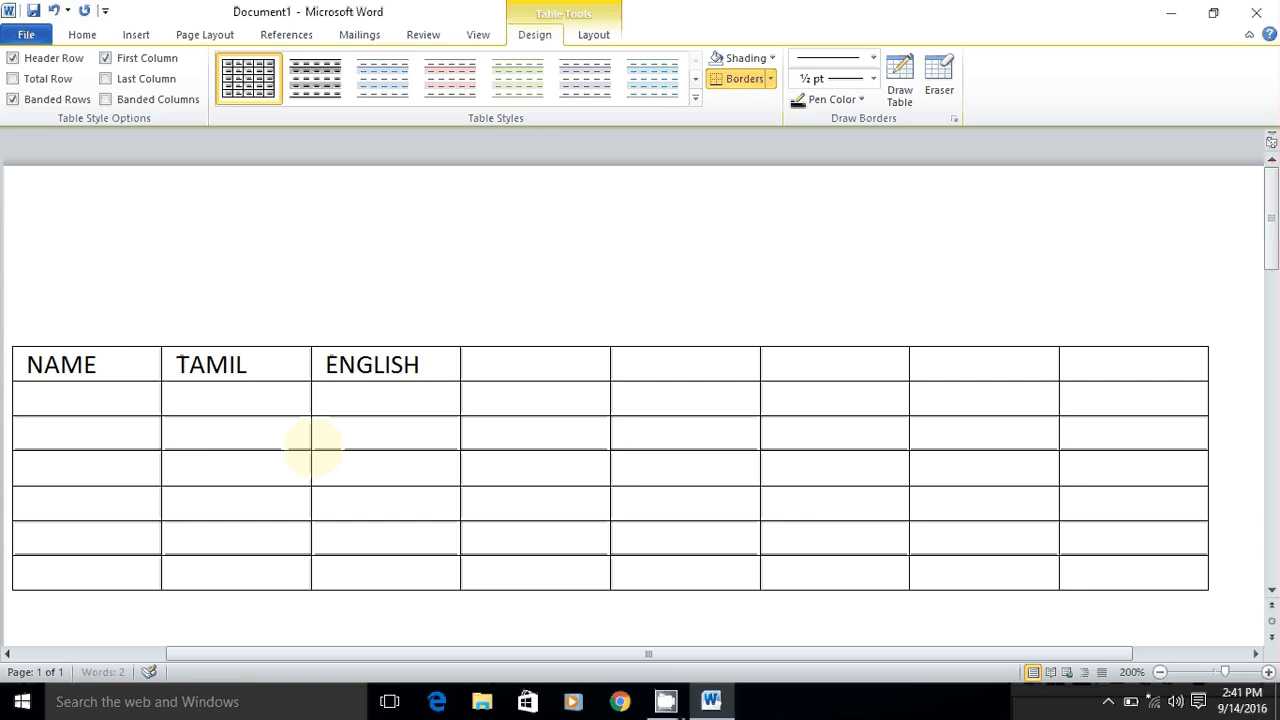
Enter the headings MATHS, SCIENCE and COMPUTER in the fourth to sixth cells of the first row
key(Tab)
text(MATHS)
key(Tab)
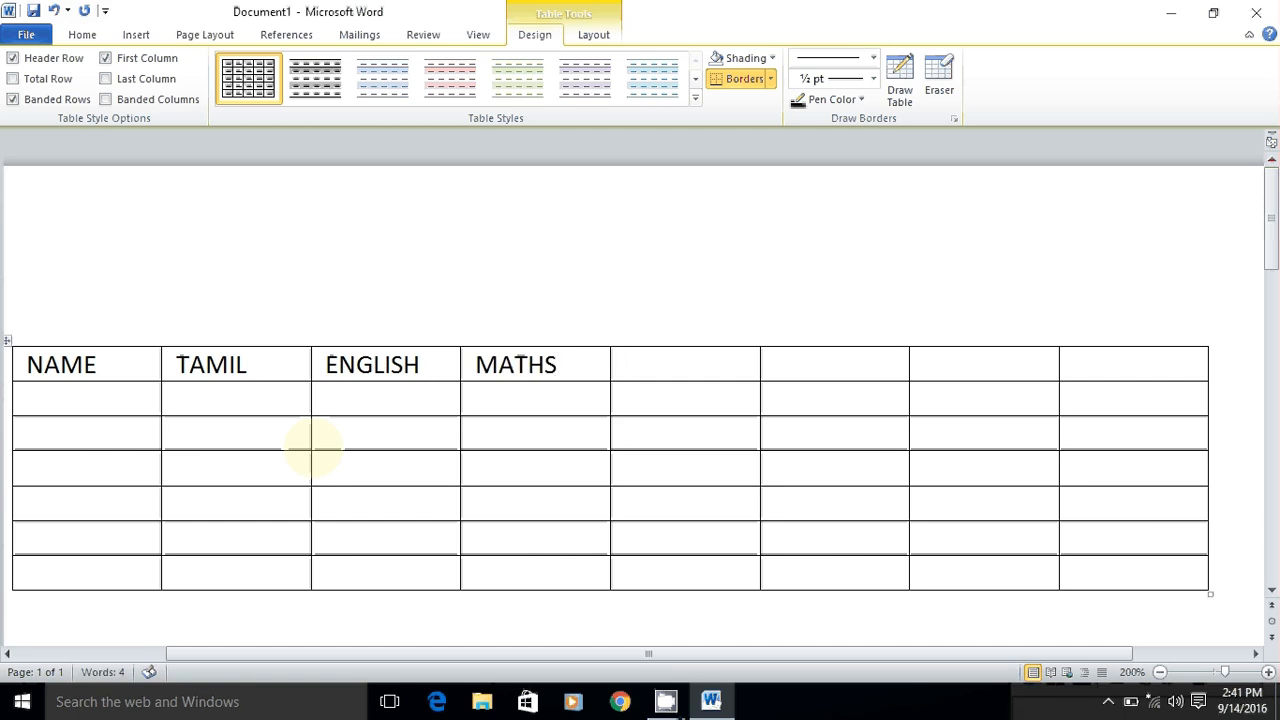
text(SCIENCE)
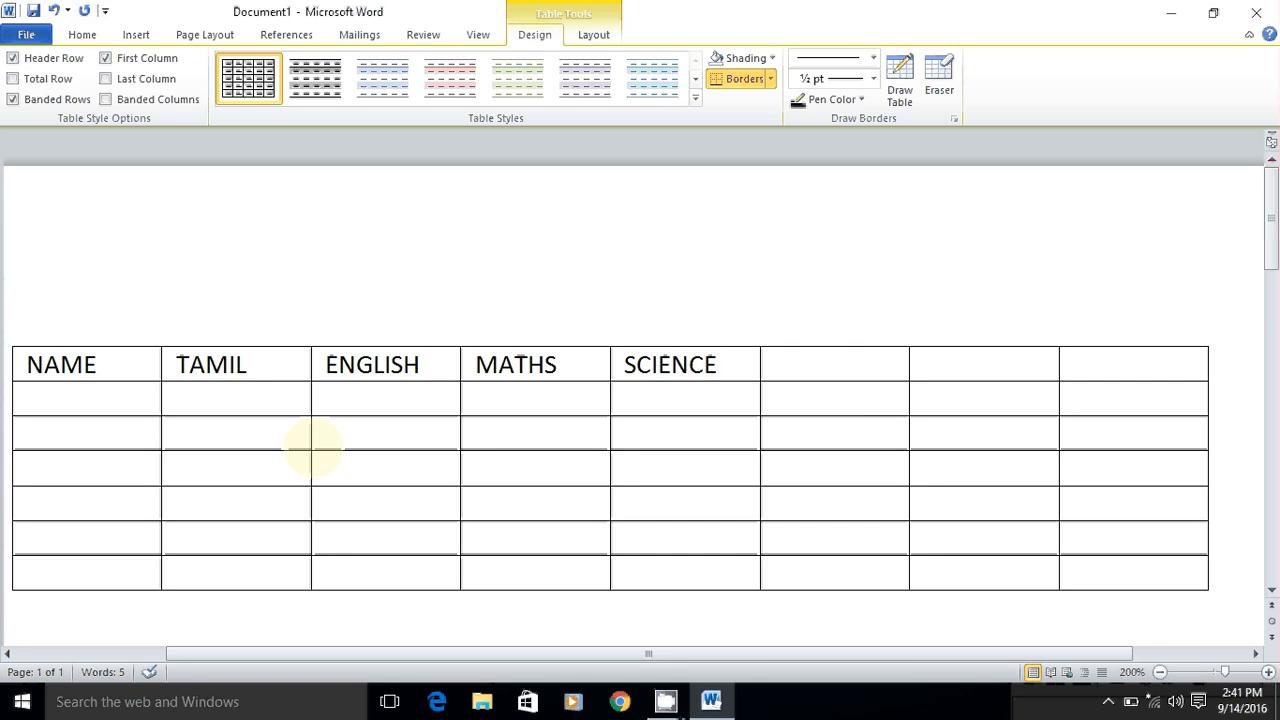
key(Tab)
text(COMPUTER)
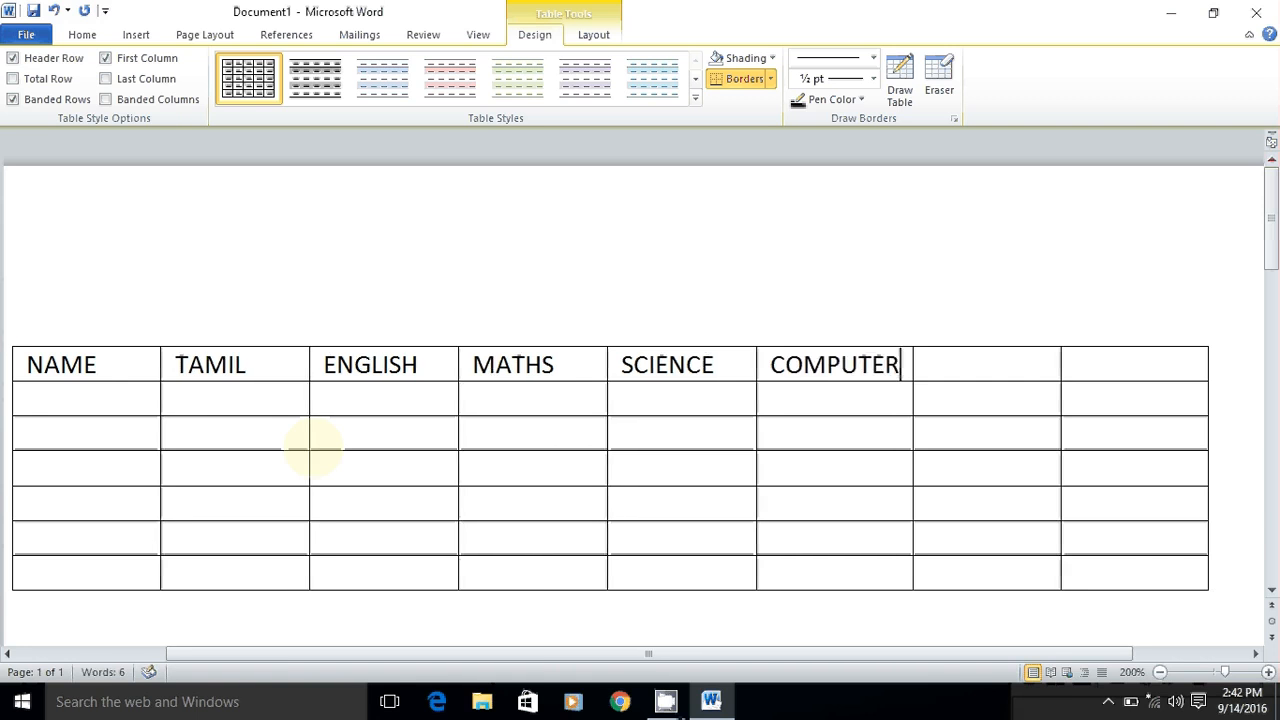
Enter the headings TOTAL and AVERAGE in the last two cells of the first row
key(Tab)
text(TOTAL)
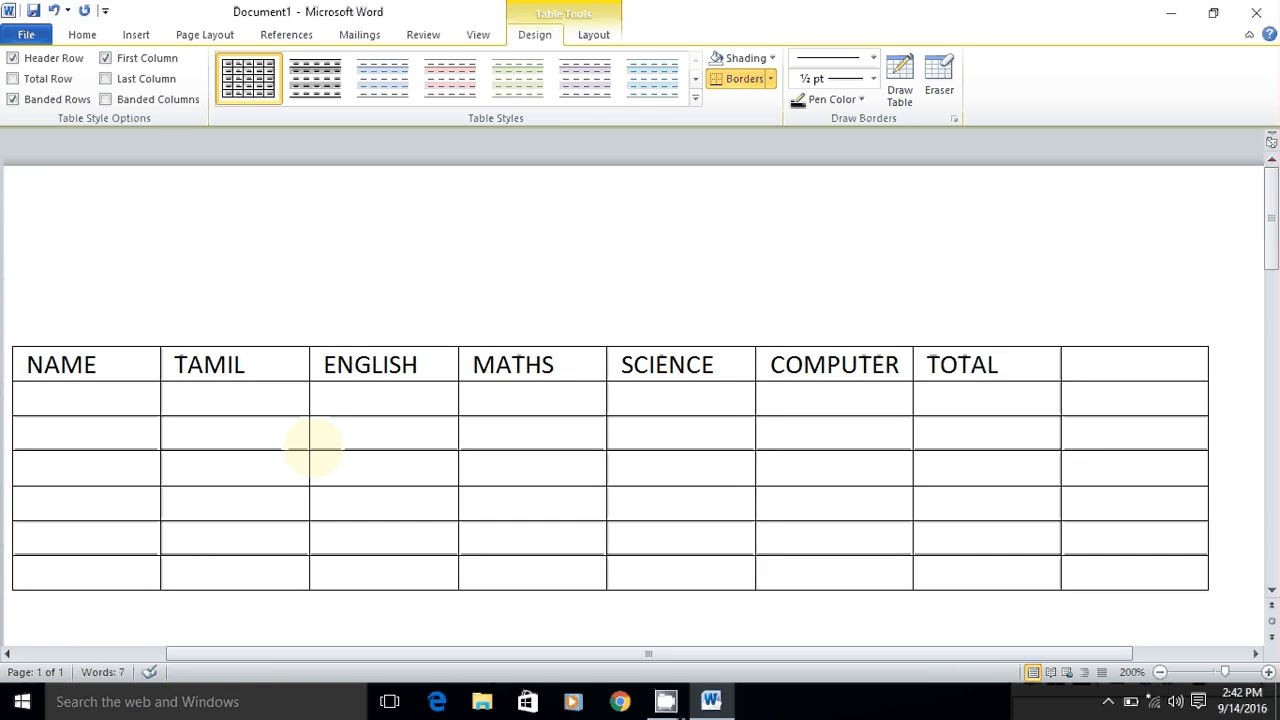
key(Tab)
text(AV)
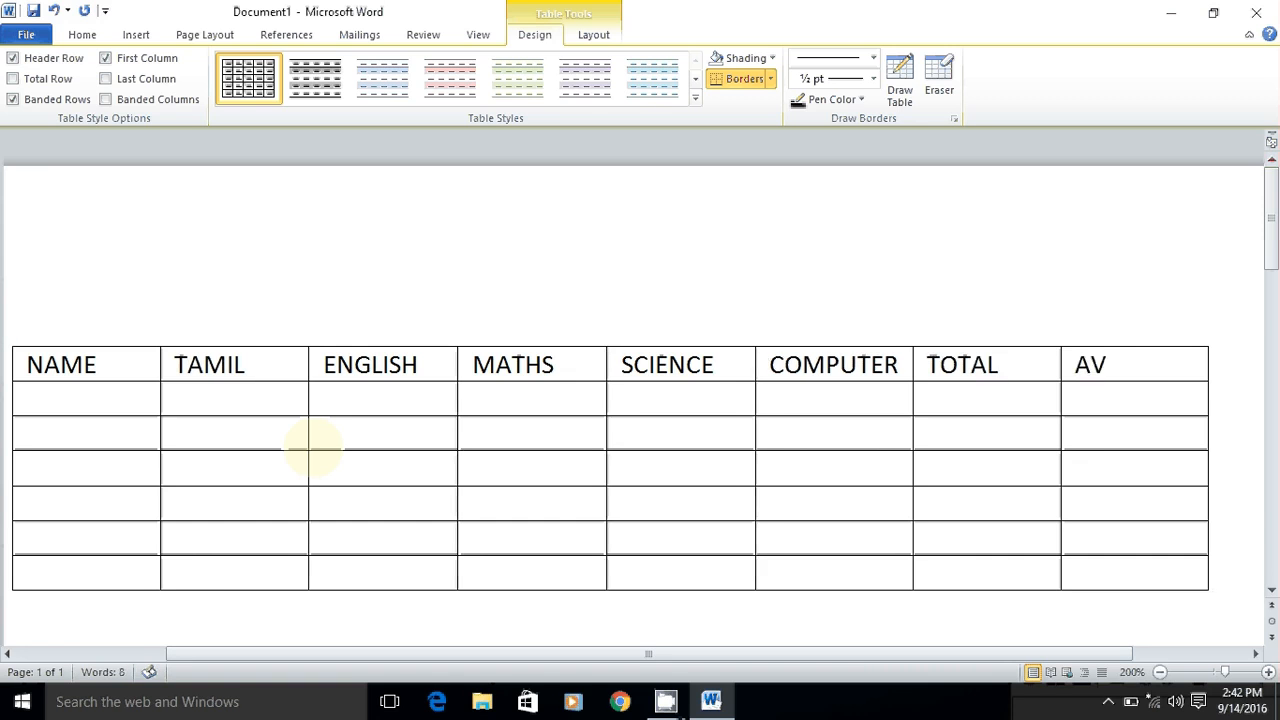
text(ERAG)
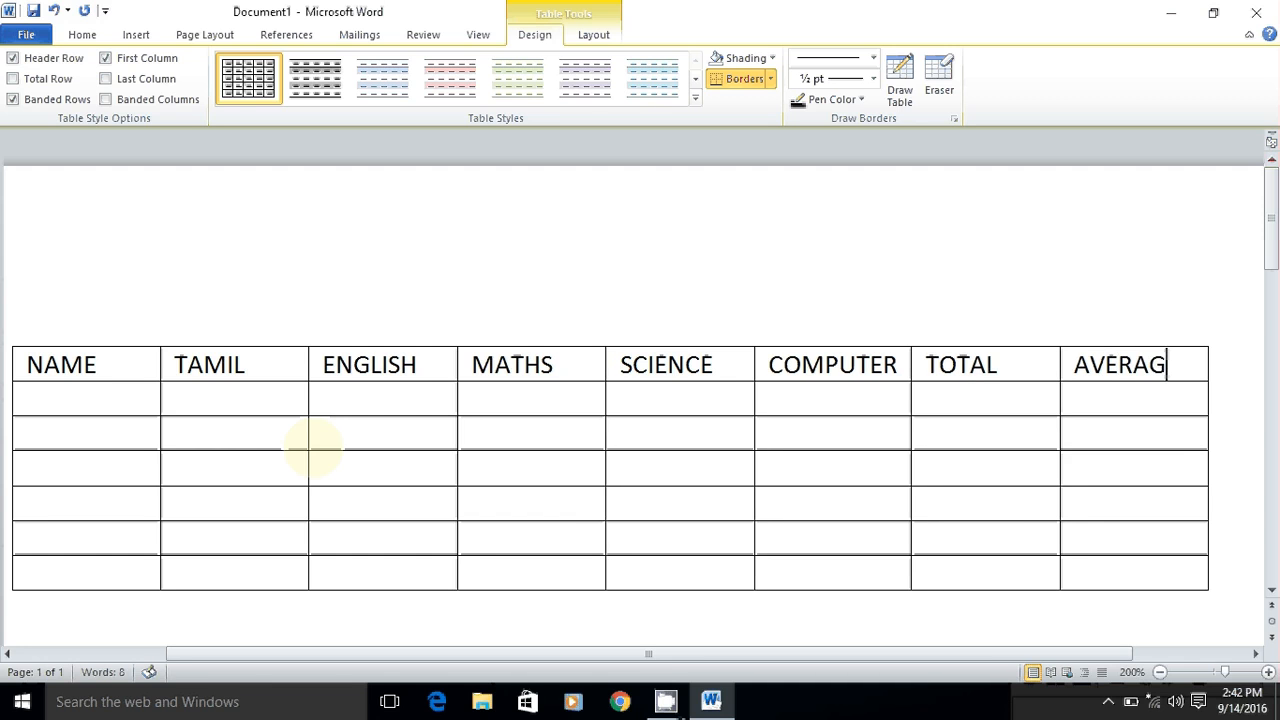
text(E)
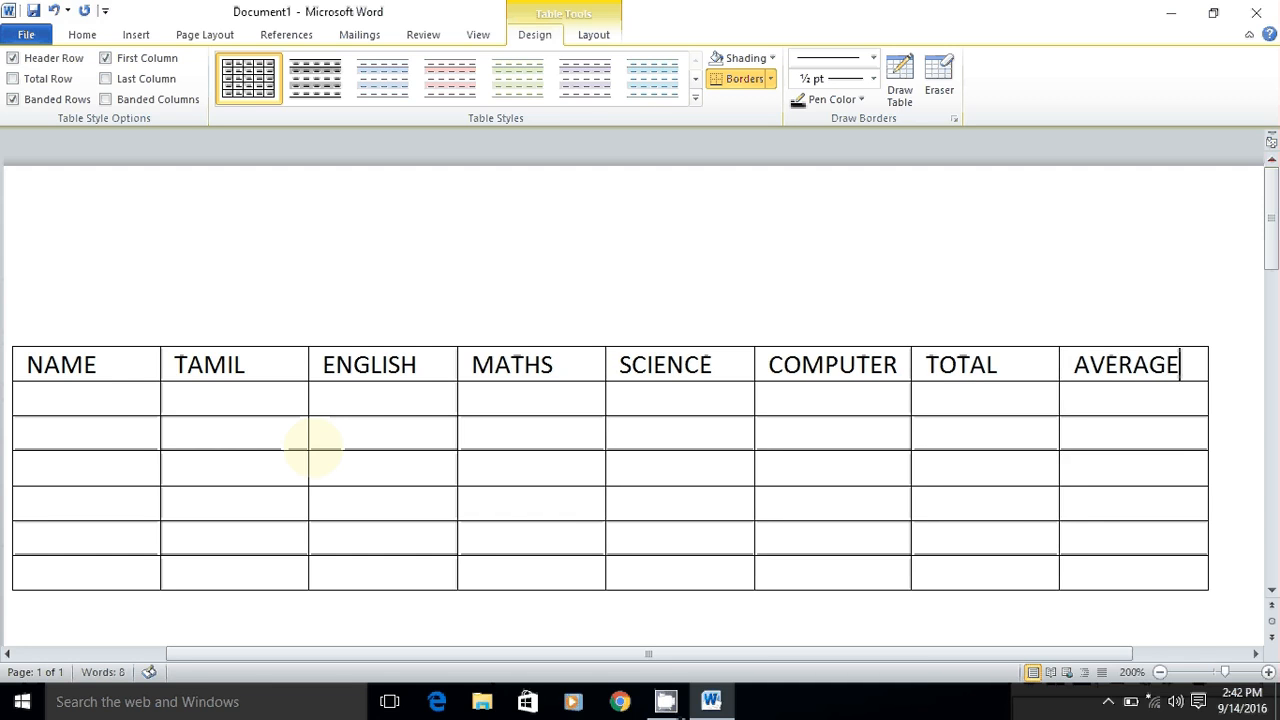
Enter the first student's name in the second row with marks 78 for TAMIL and 67 for ENGLISH
click(90, 405)
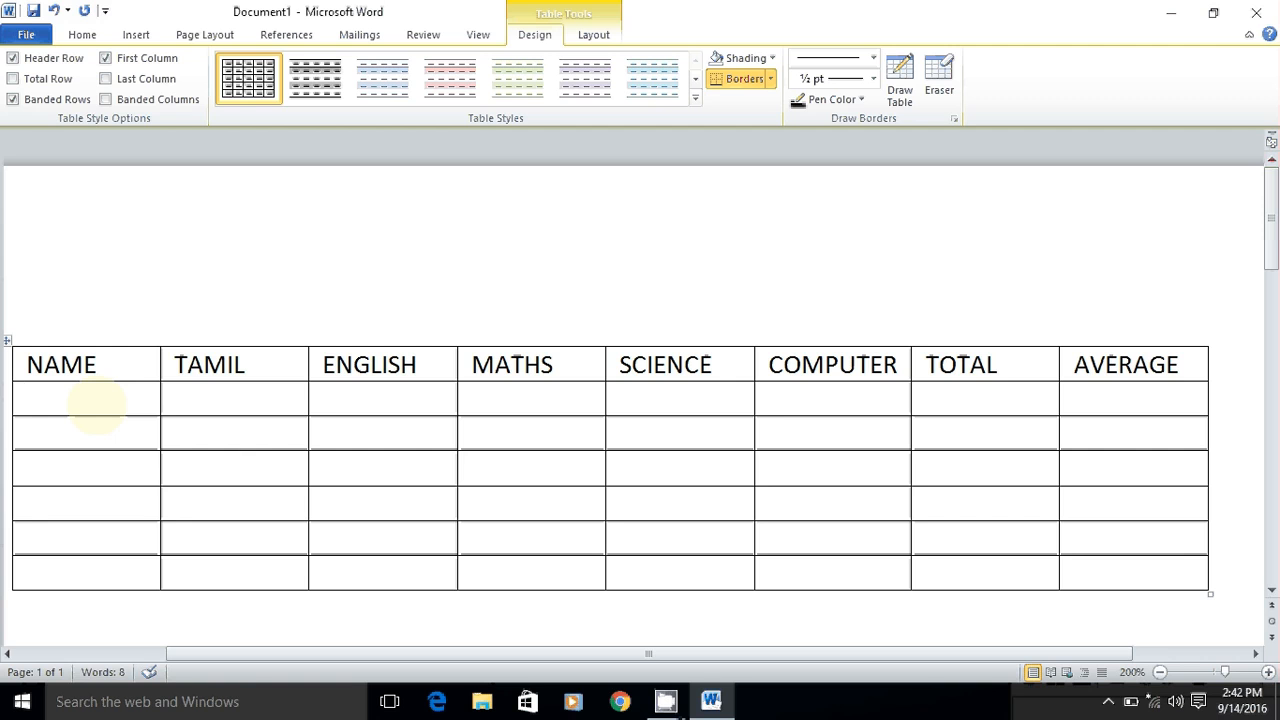
text(SIVA)
key(Tab)
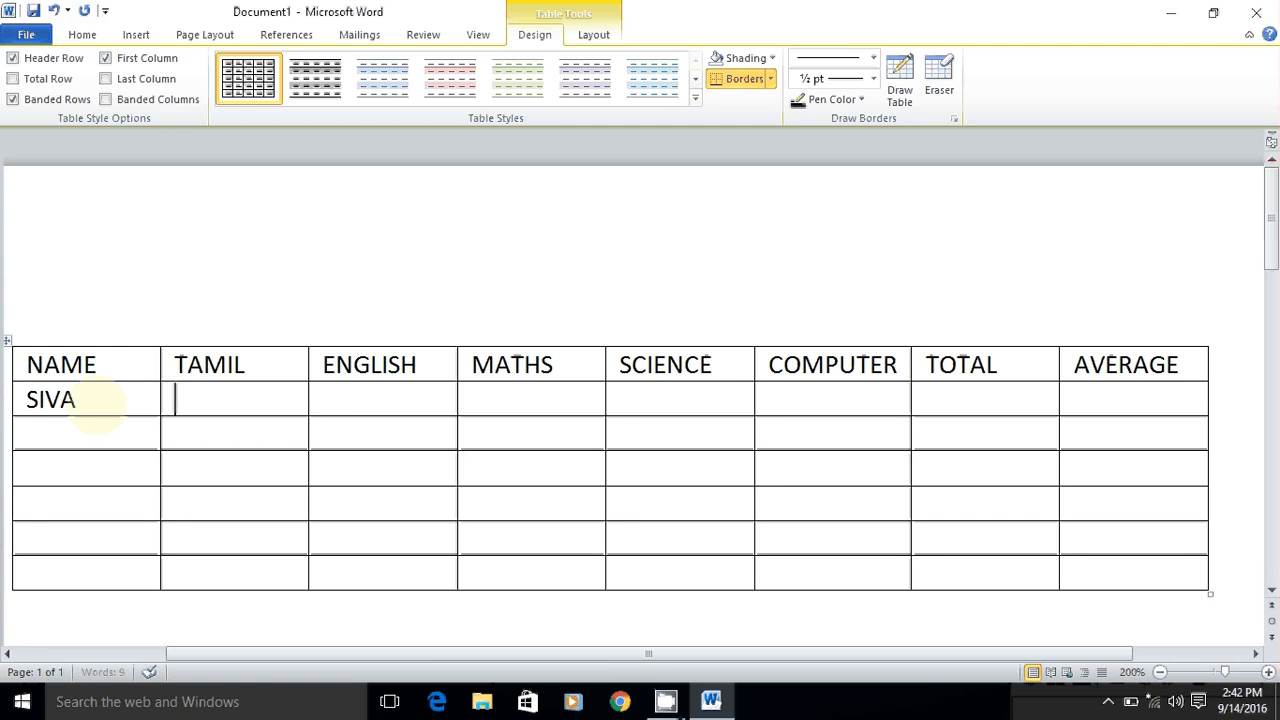
text(78)
key(Tab)
text(67)
key(Tab)
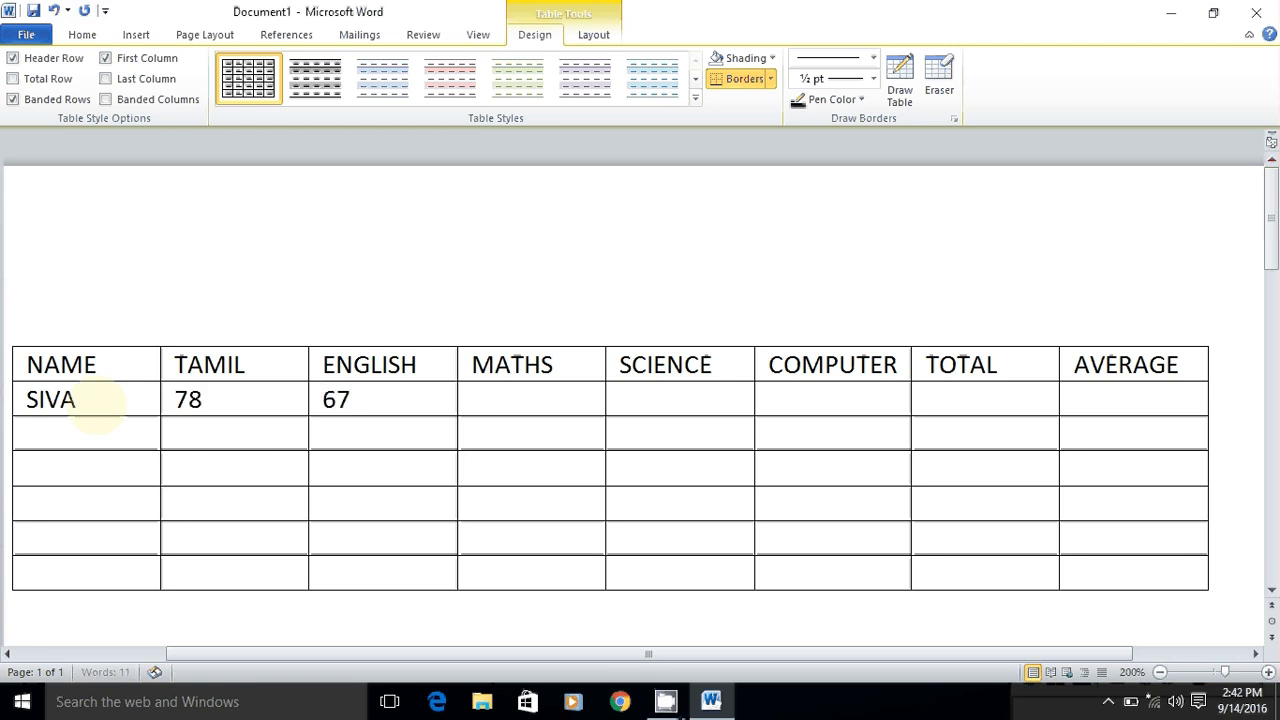
Enter 67 as the first student's mark for each of MATHS, SCIENCE and COMPUTER
text(67)
key(Tab)
text(67)
key(Tab)
text(67)
key(Tab)
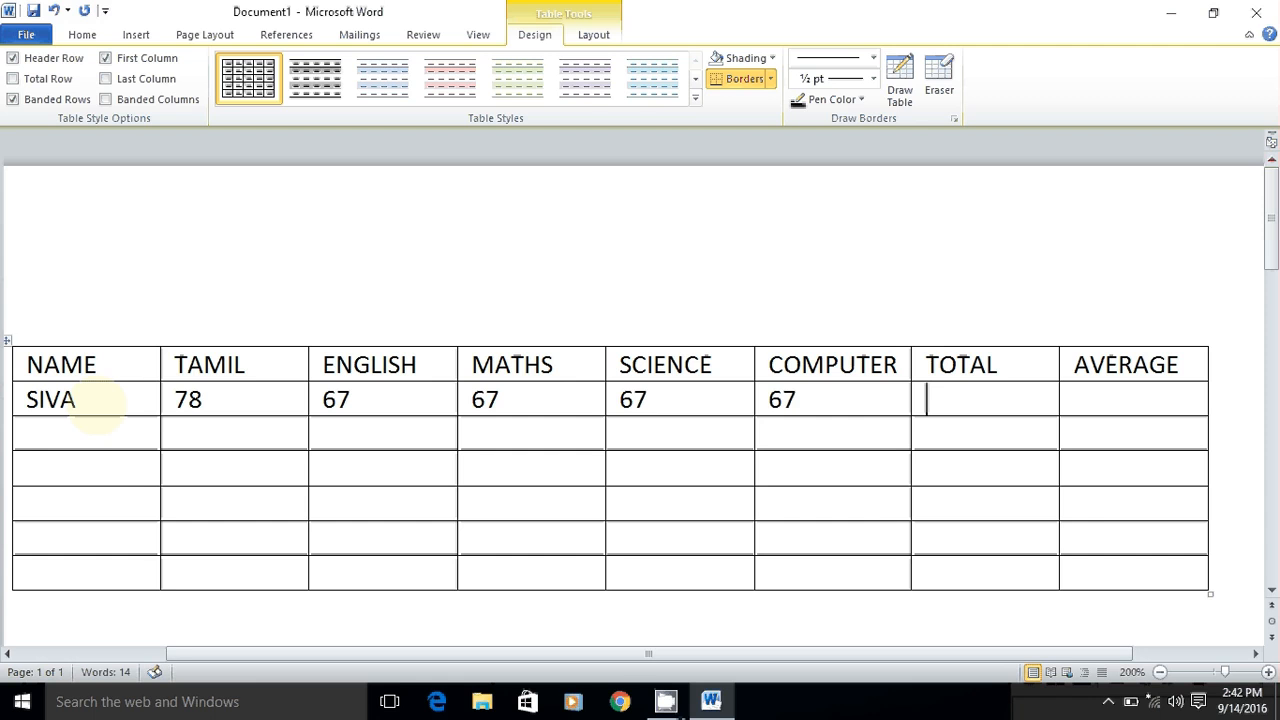
Enter the second student's name in the third row with marks 89 for TAMIL and 67 for ENGLISH
click(60, 436)
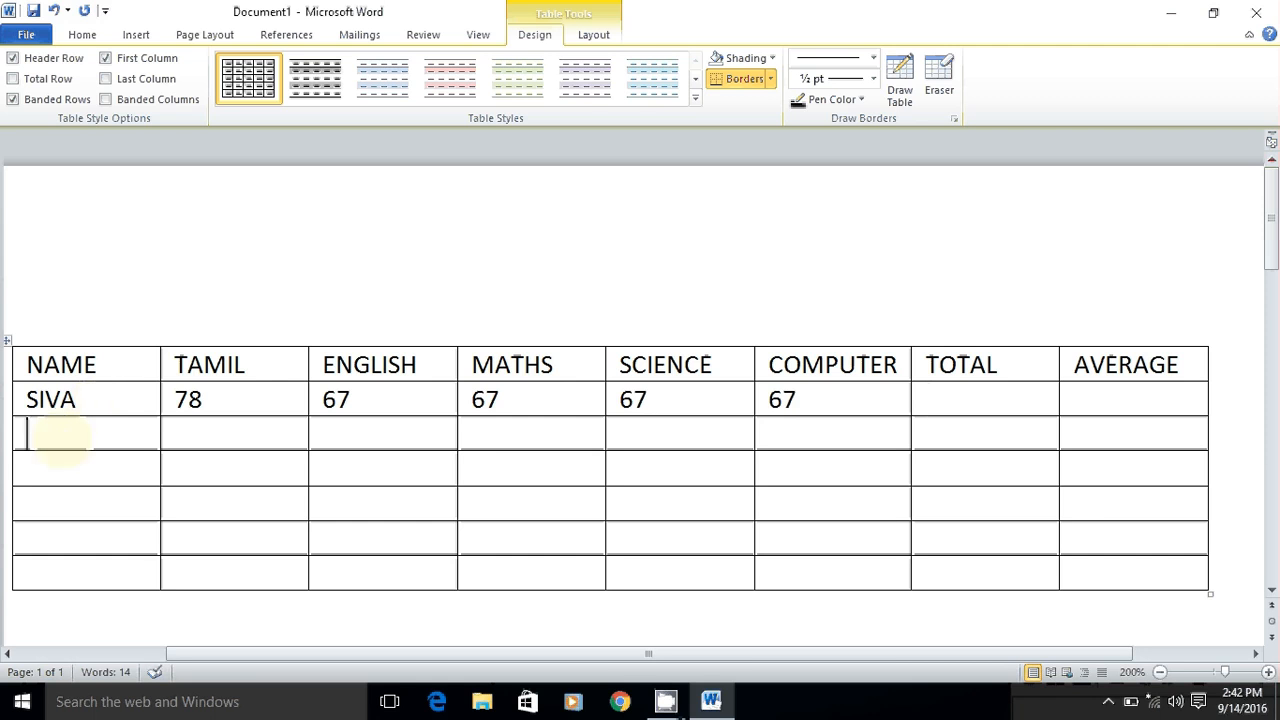
text(KUMAR)
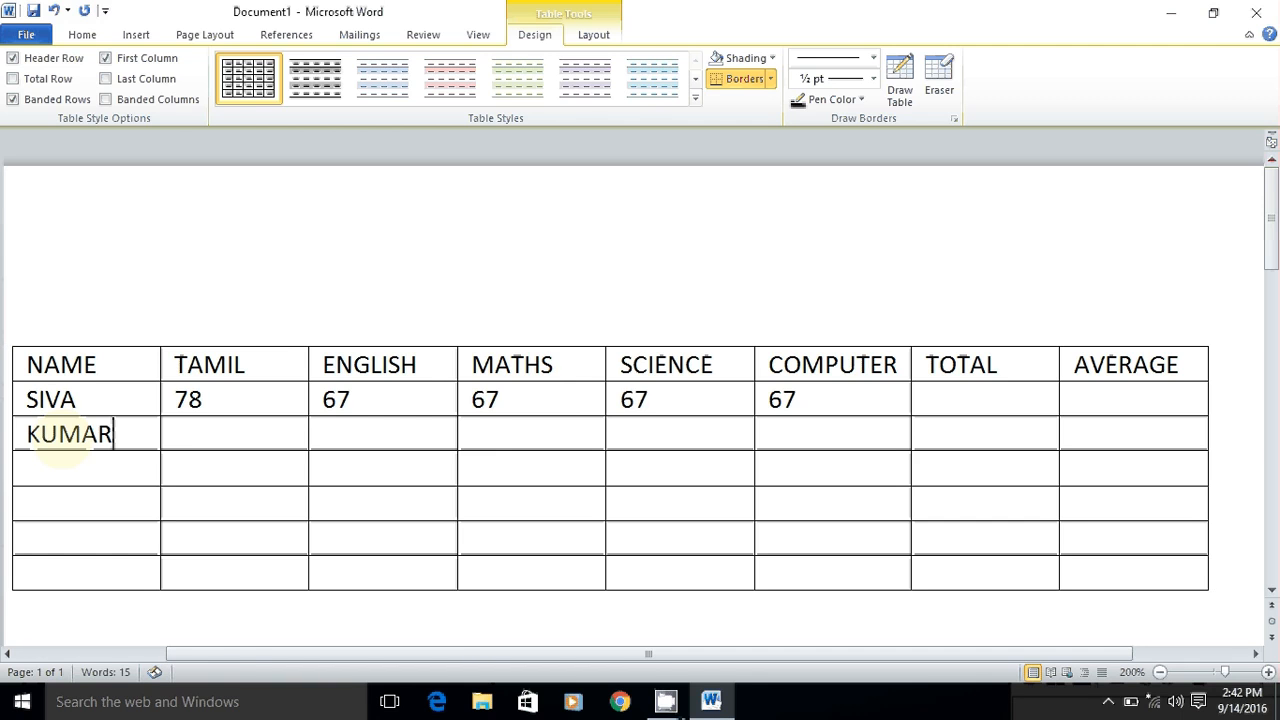
key(Tab)
text(89)
key(Tab)
text(67)
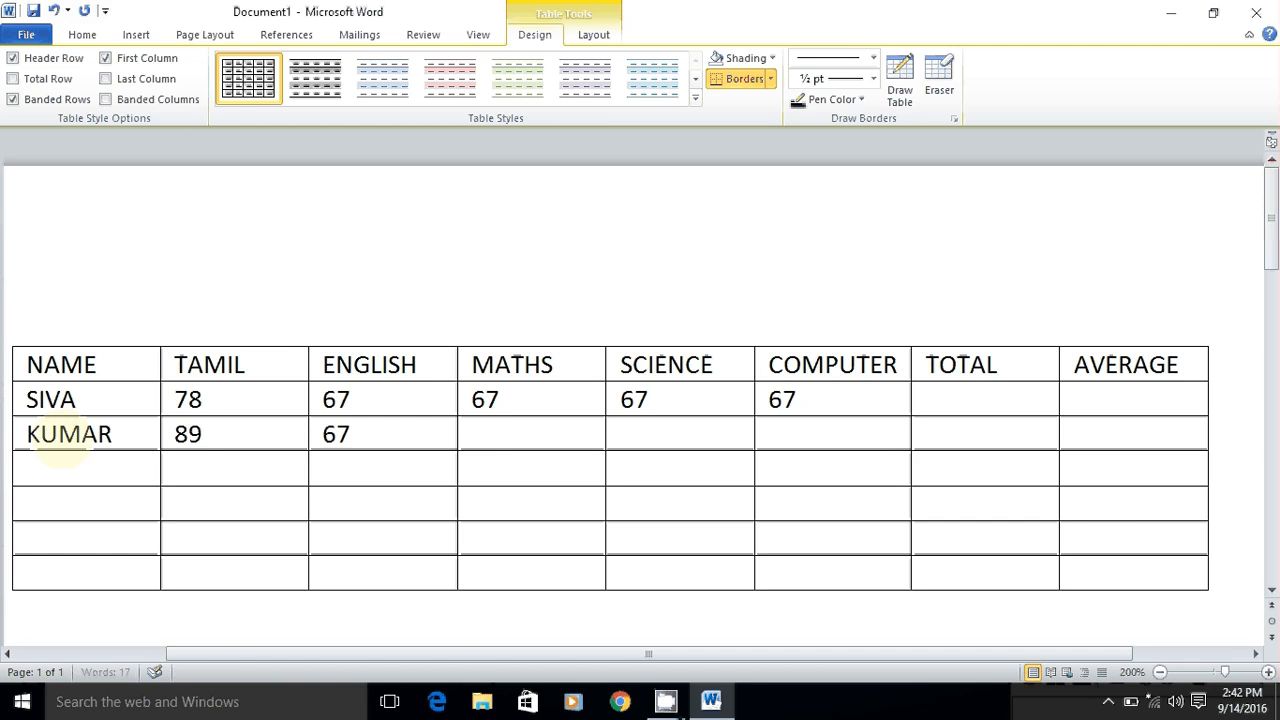
Enter the second student's remaining marks: 56 for MATHS, 56 for SCIENCE and 45 for COMPUTER
key(Tab)
text(56)
key(Tab)
text(56)
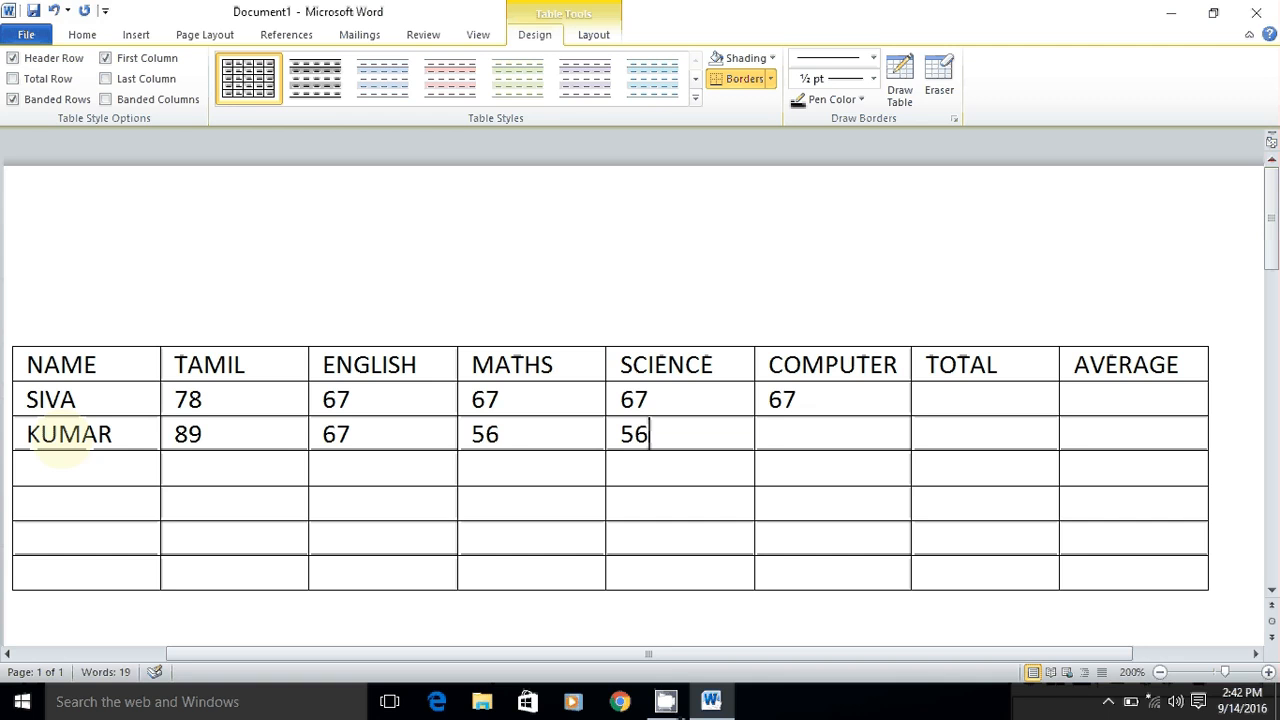
key(Tab)
text(45)
Enter the third student's name in the fourth row with marks 89 for TAMIL and 67 for ENGLISH
click(100, 476)
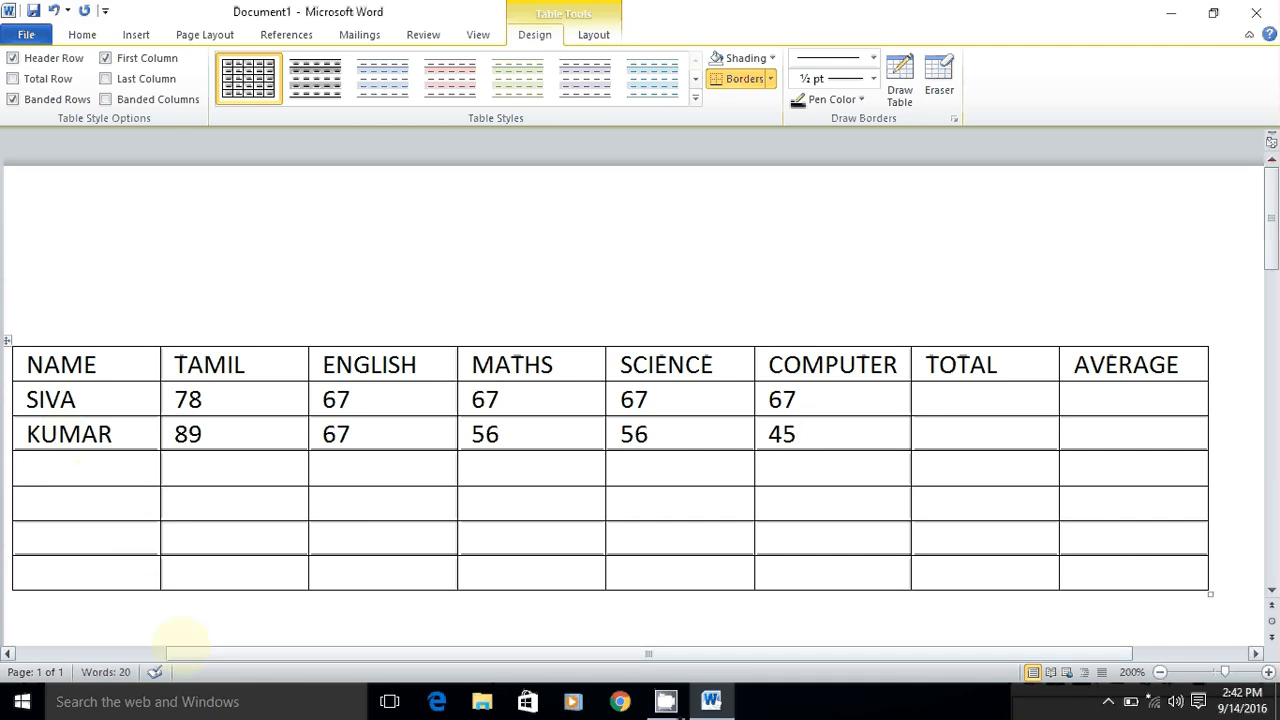
text(MALA)
key(Tab)
text(8)
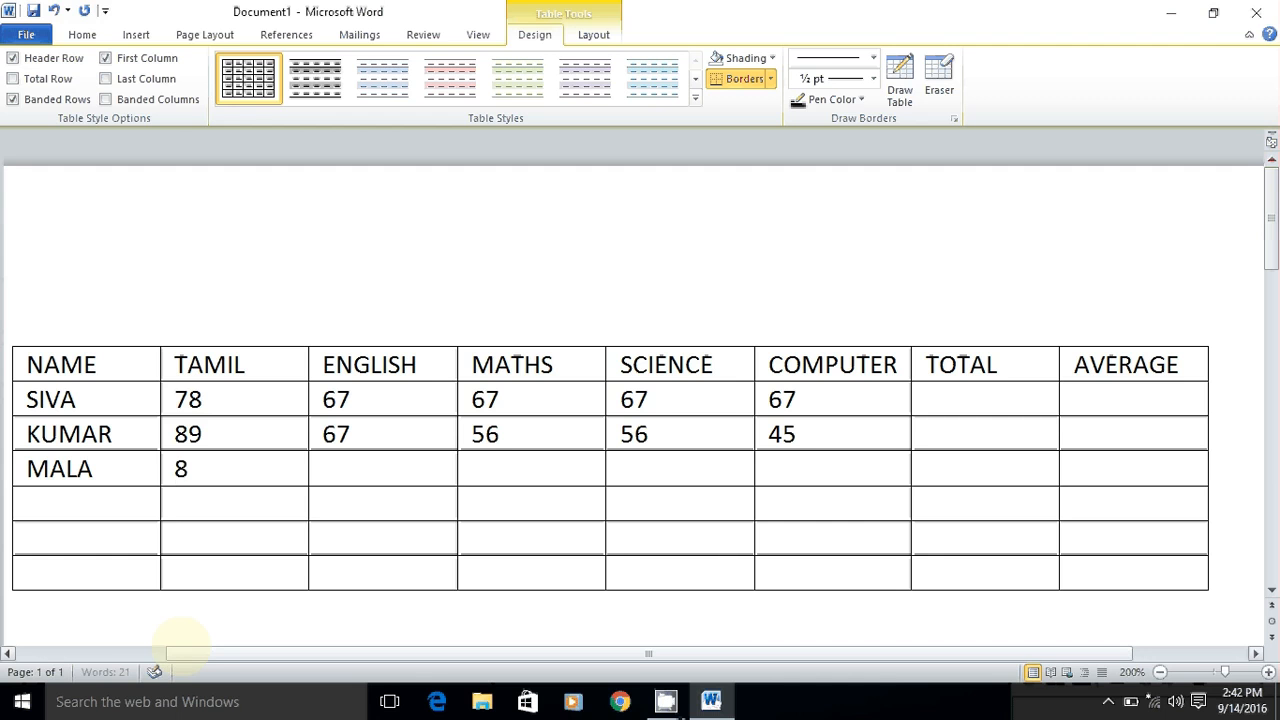
text(9)
key(Tab)
text(67)
Enter the third student's remaining marks: 56 for MATHS, 45 for SCIENCE and 45 for COMPUTER
key(Tab)
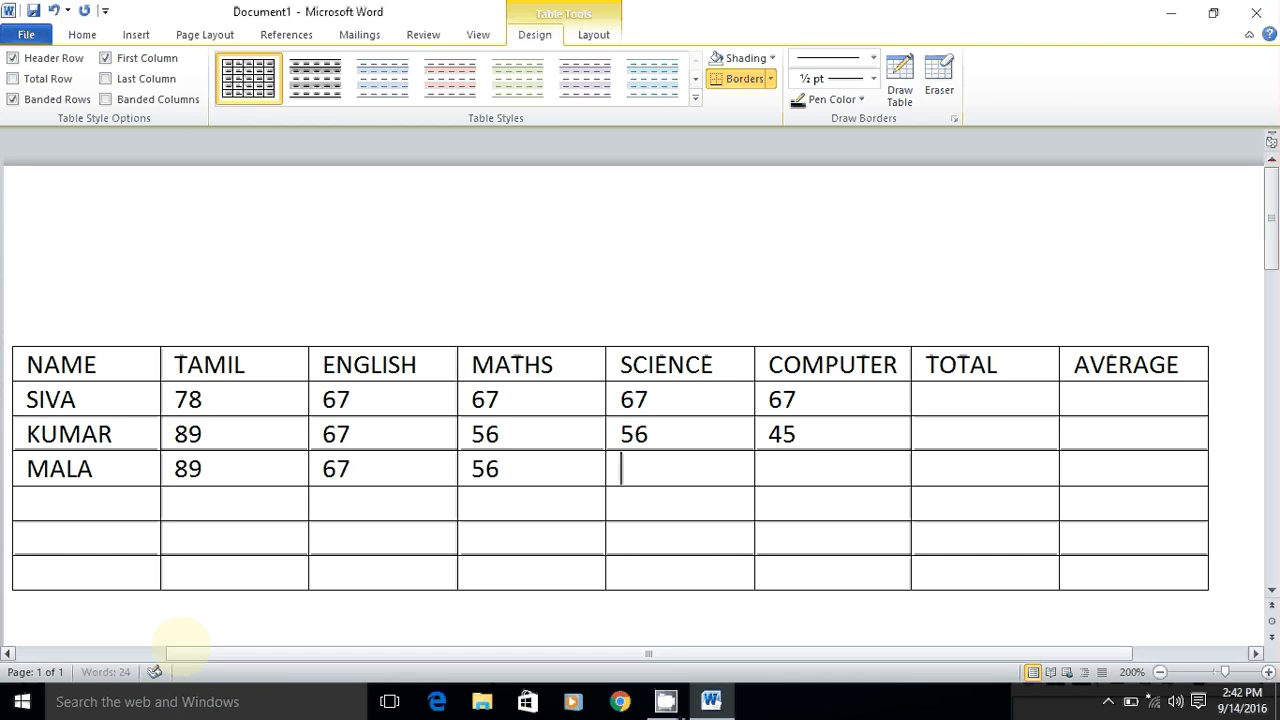
text(45)
key(Tab)
text(45)
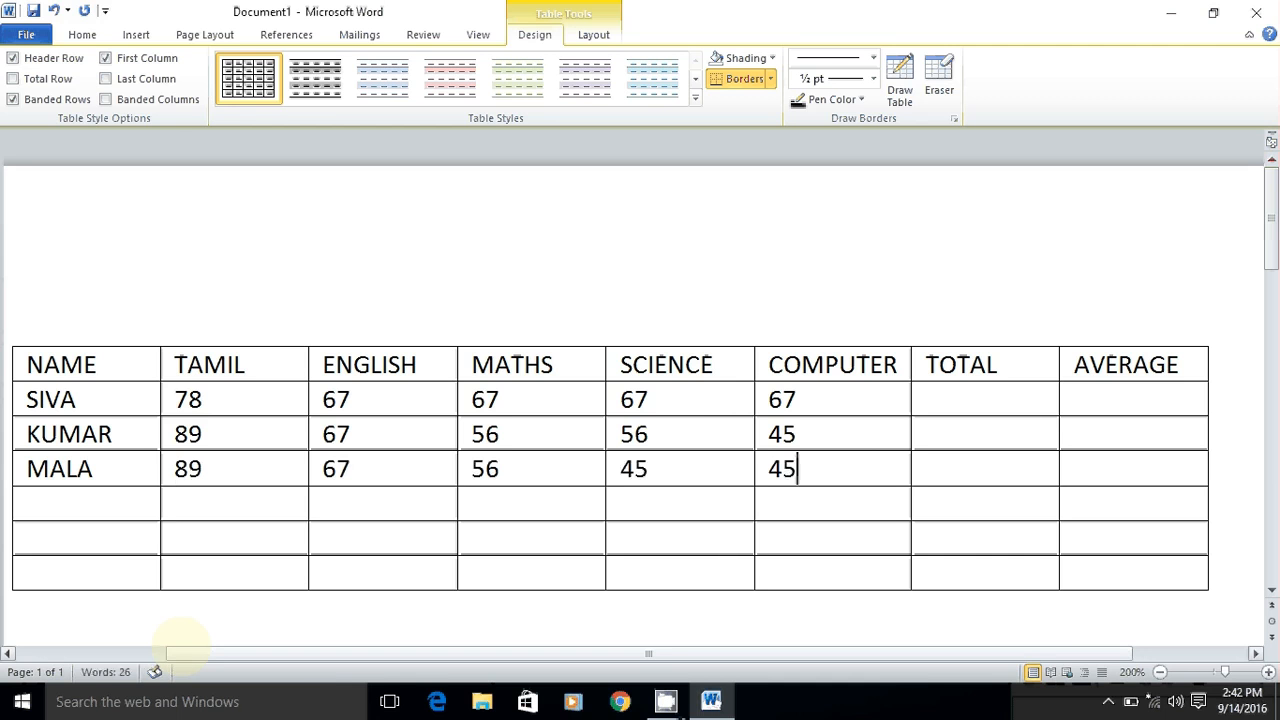
Enter the fourth student's name in the fifth row with marks 89 for TAMIL and 78 for ENGLISH
click(68, 502)
text(DEVI)
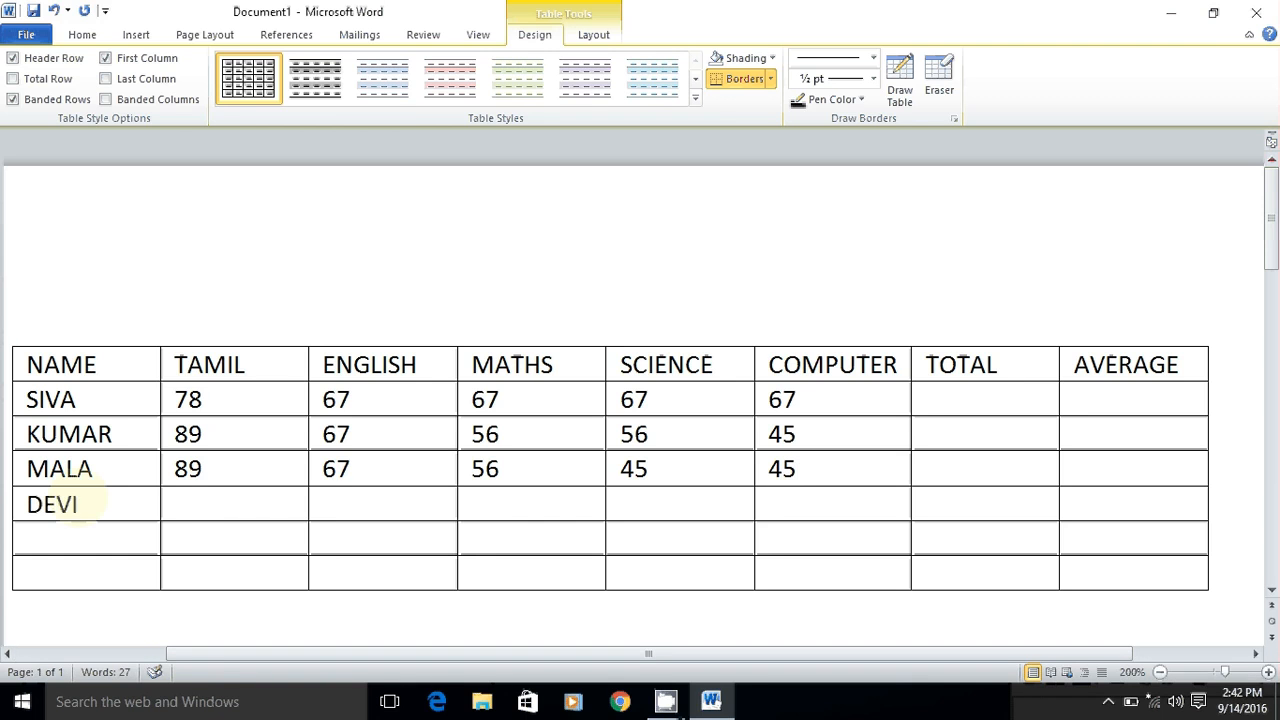
key(Tab)
text(89)
key(Tab)
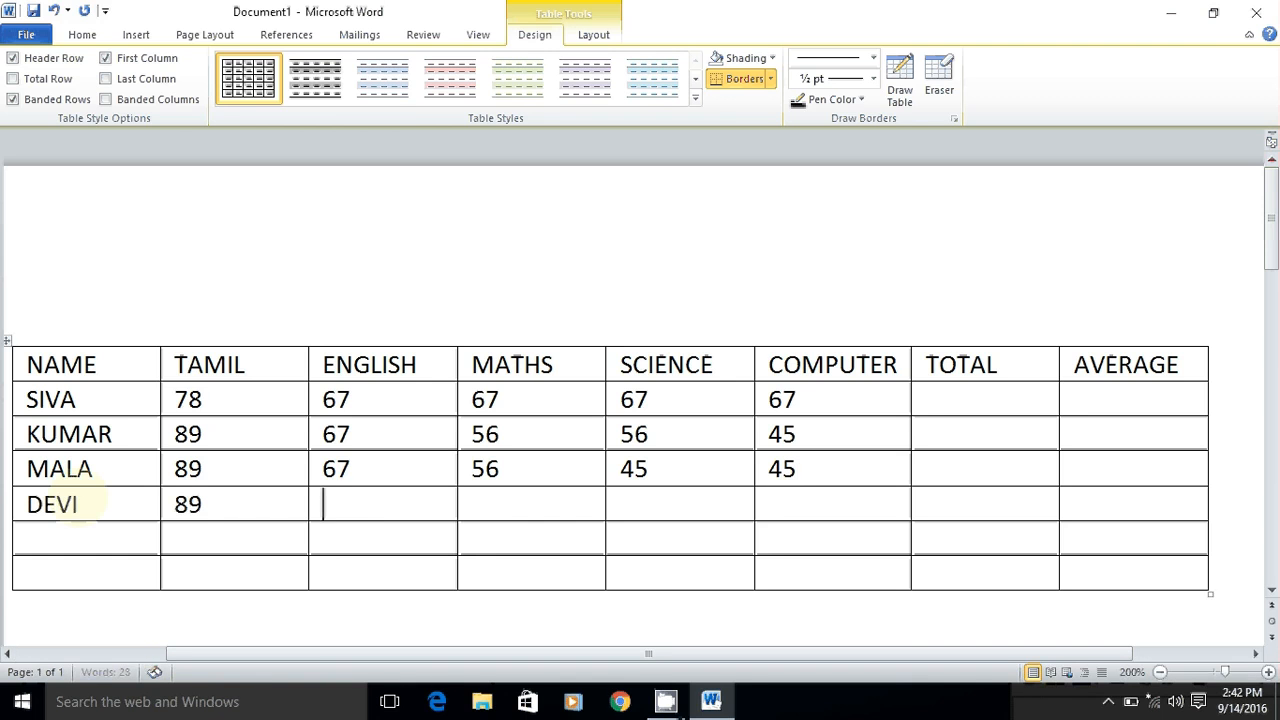
text(78)
Enter the fourth student's remaining marks: 56 for MATHS, 67 for SCIENCE and 89 for COMPUTER
key(Tab)
text(56)
key(Tab)
text(6790)
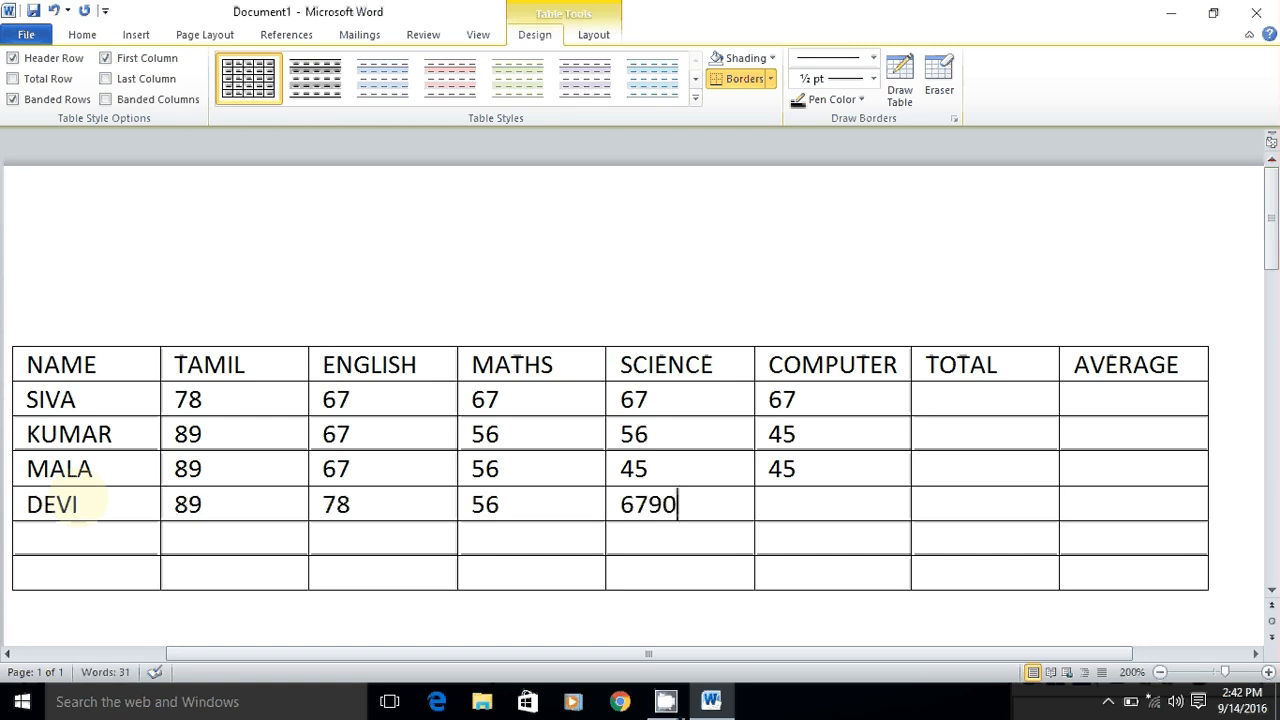
key(BackSpace)
key(BackSpace)
key(Tab)
text(89)
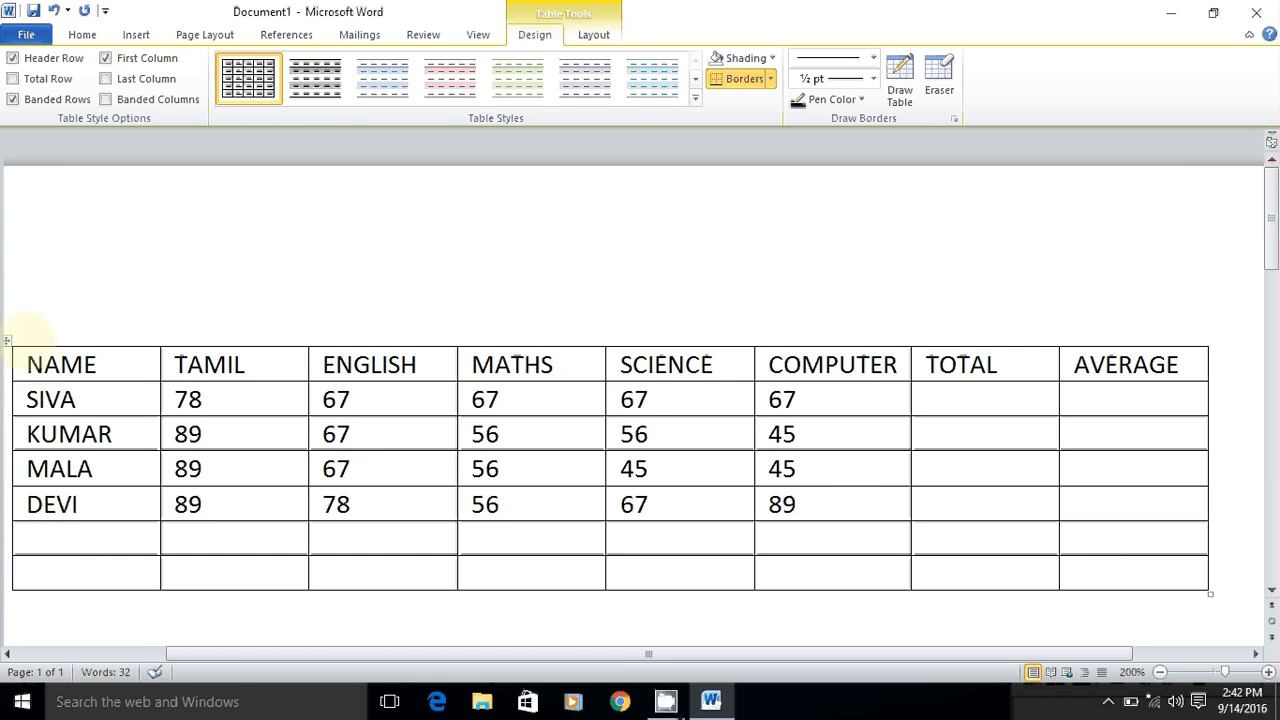
Insert the formula =SUM(LEFT) in the first student's TOTAL cell
click(136, 34)
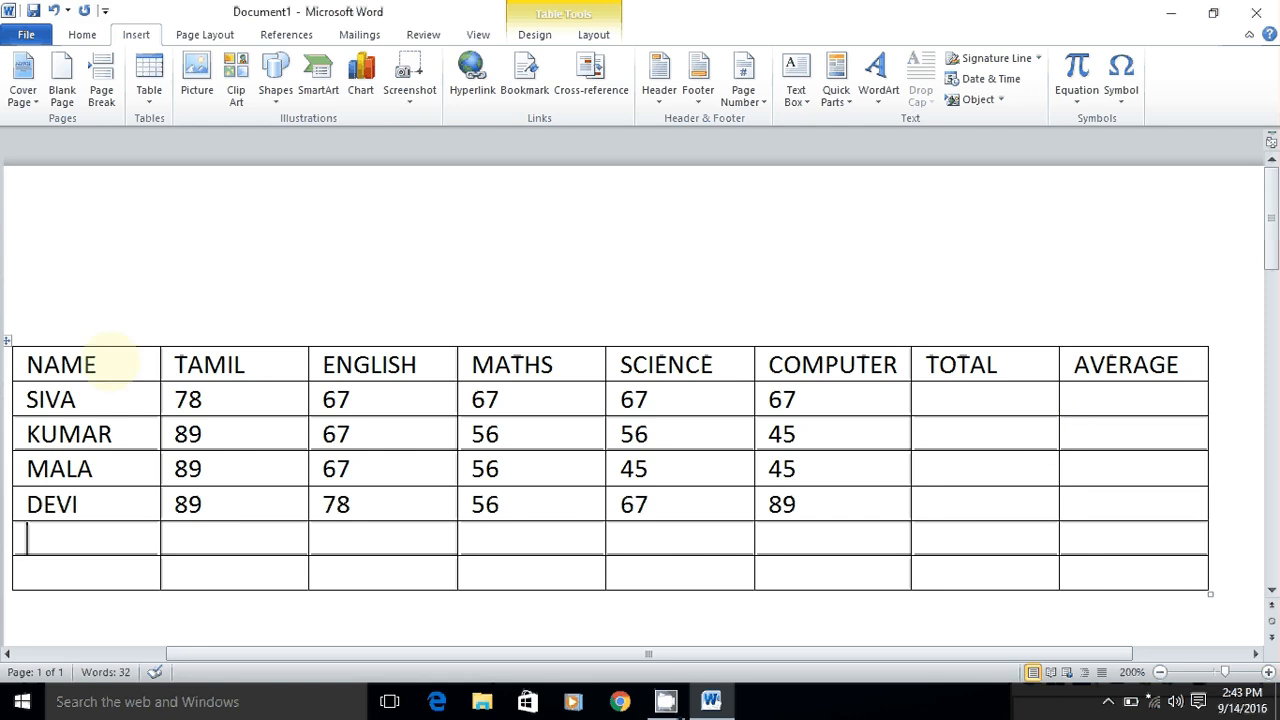
click(104, 365)
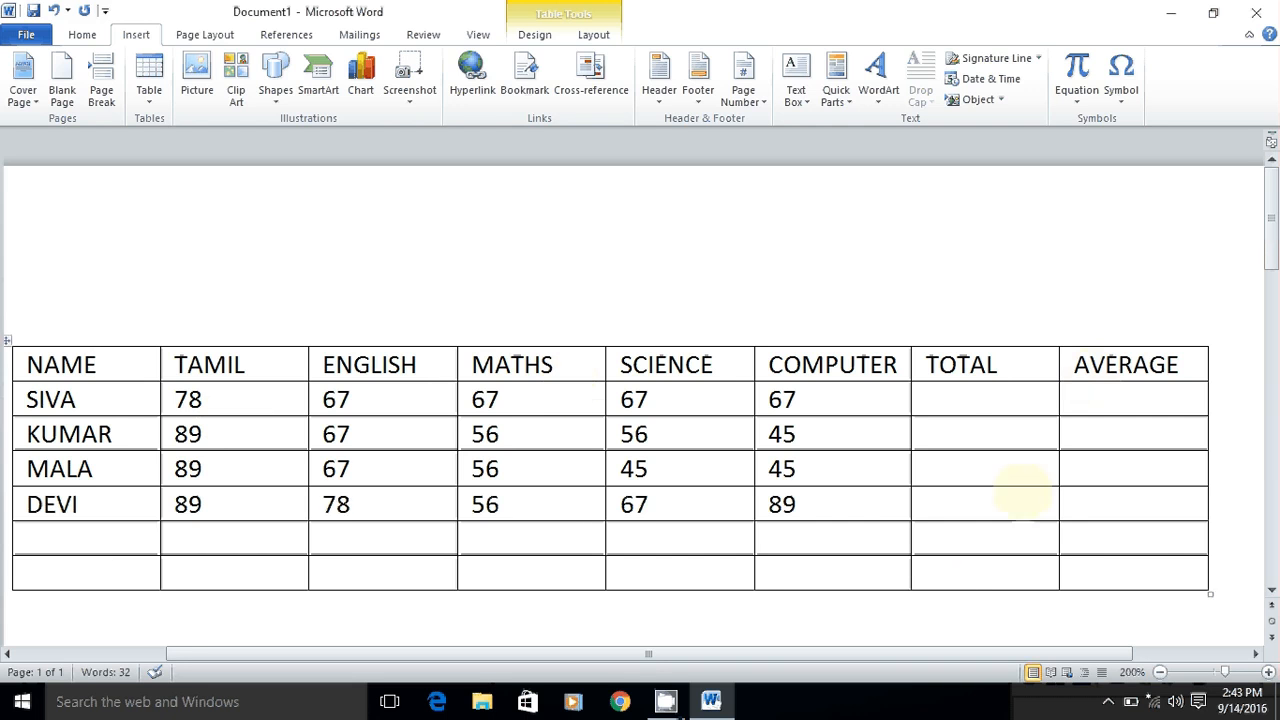
click(958, 403)
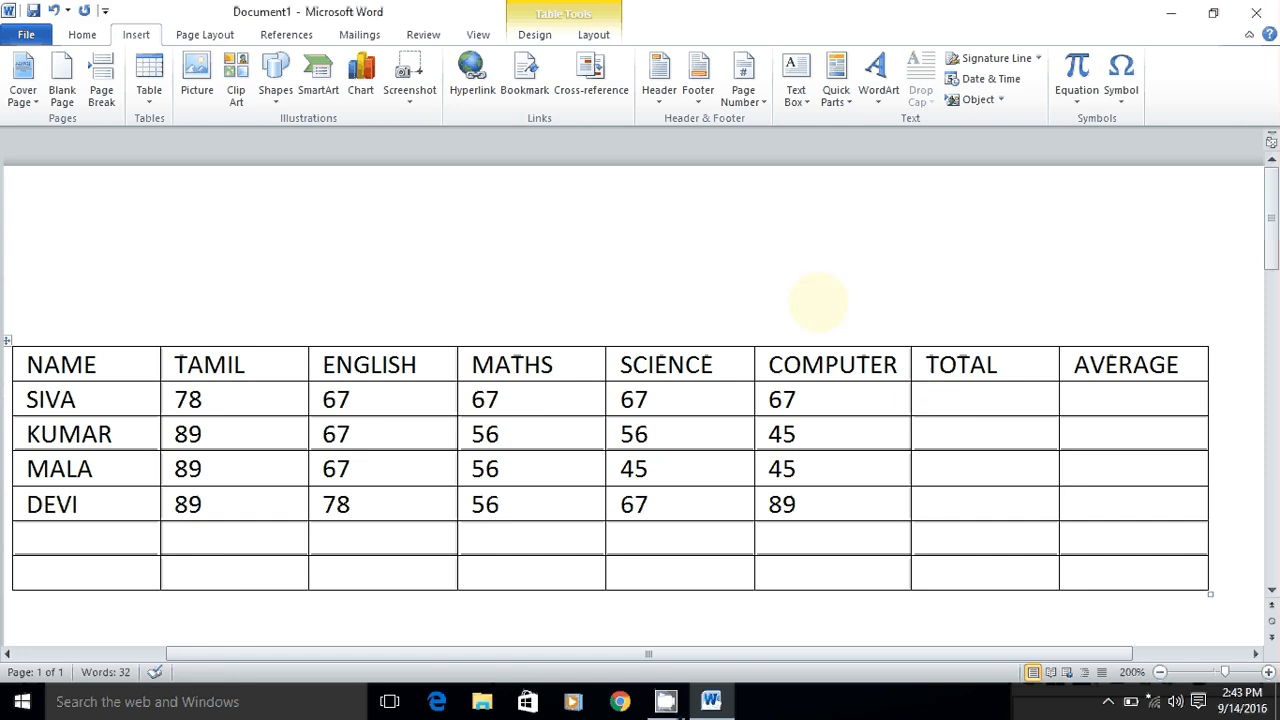
click(593, 34)
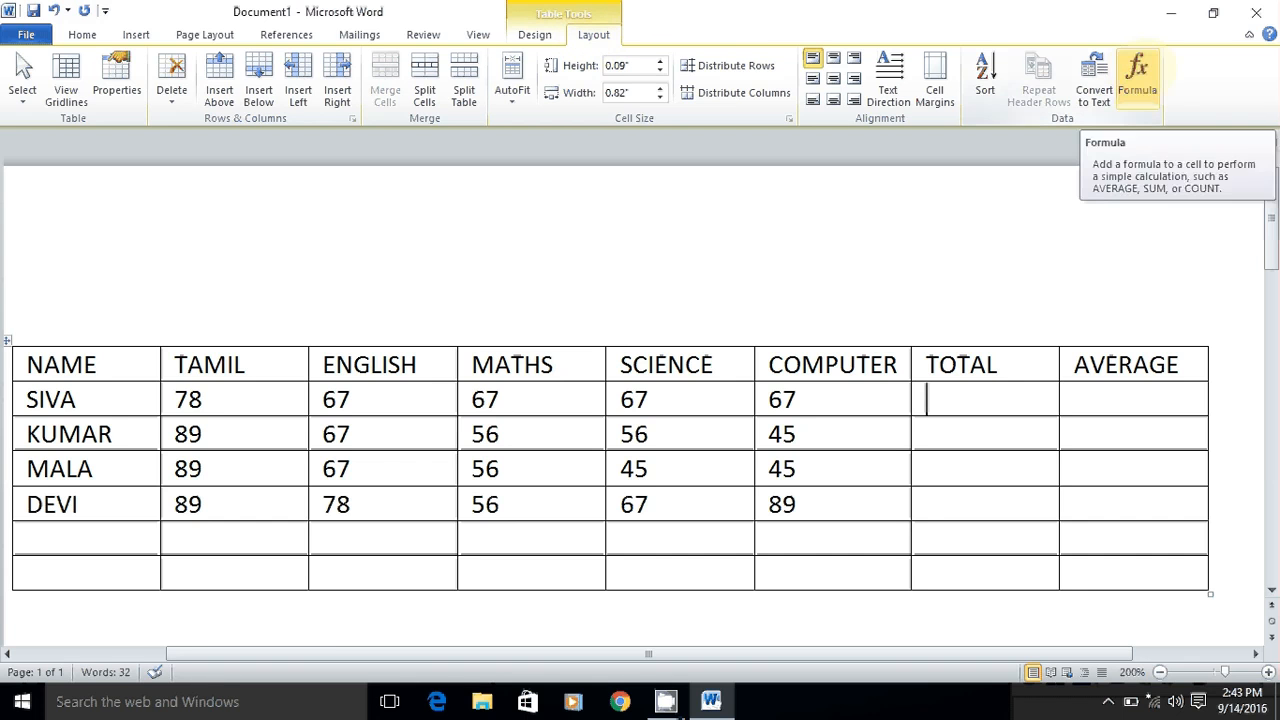
click(1137, 75)
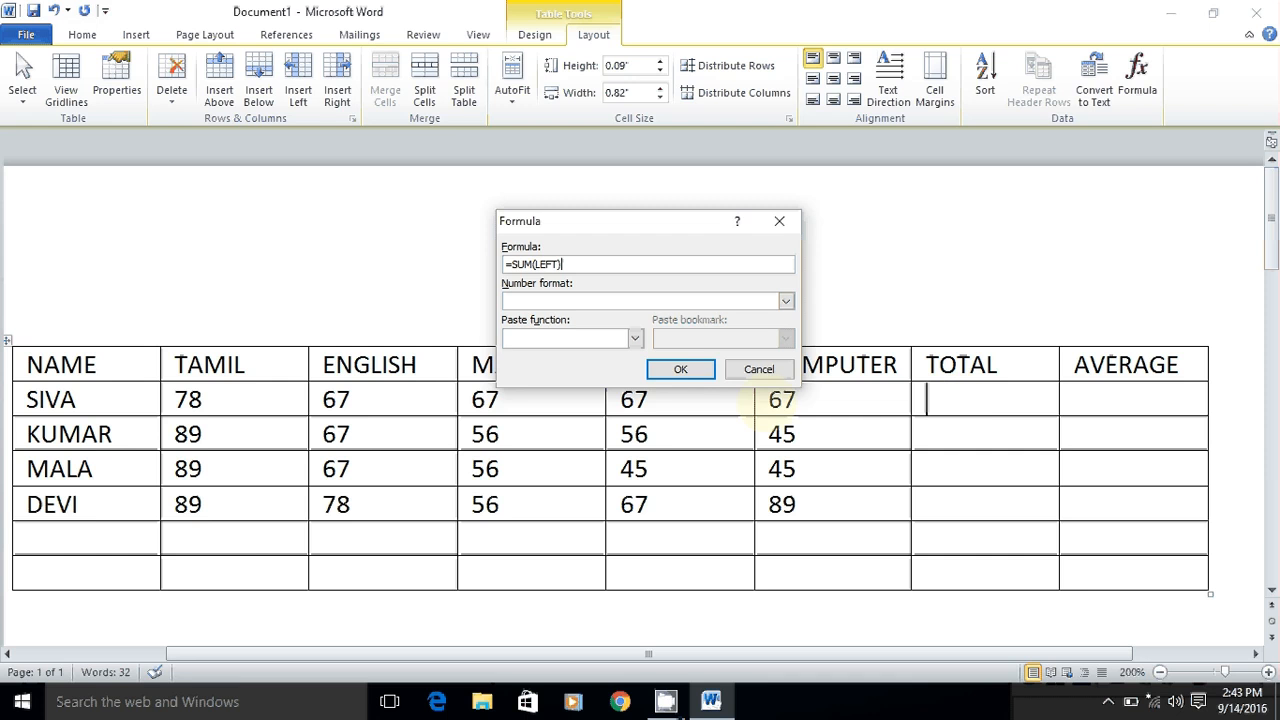
click(680, 370)
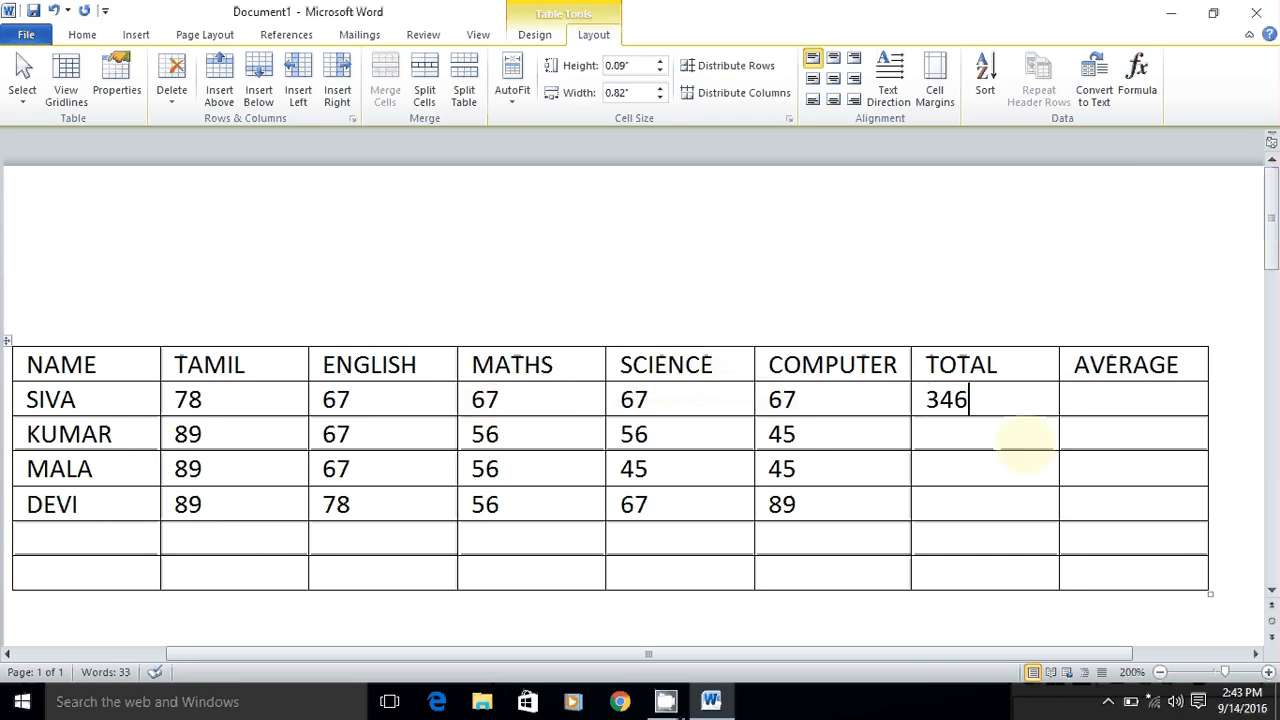
Insert a formula in the second student's TOTAL cell, replacing ABOVE with LEFT so it reads =SUM(LEFT)
click(955, 440)
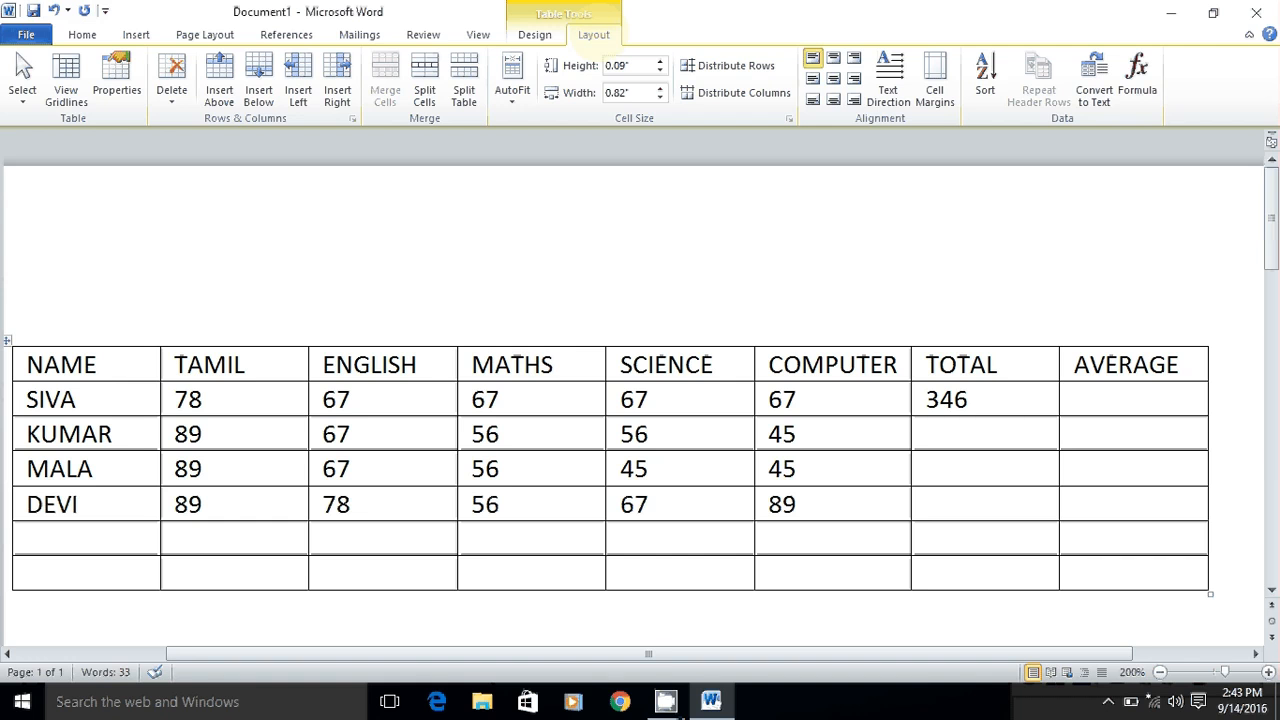
click(1137, 72)
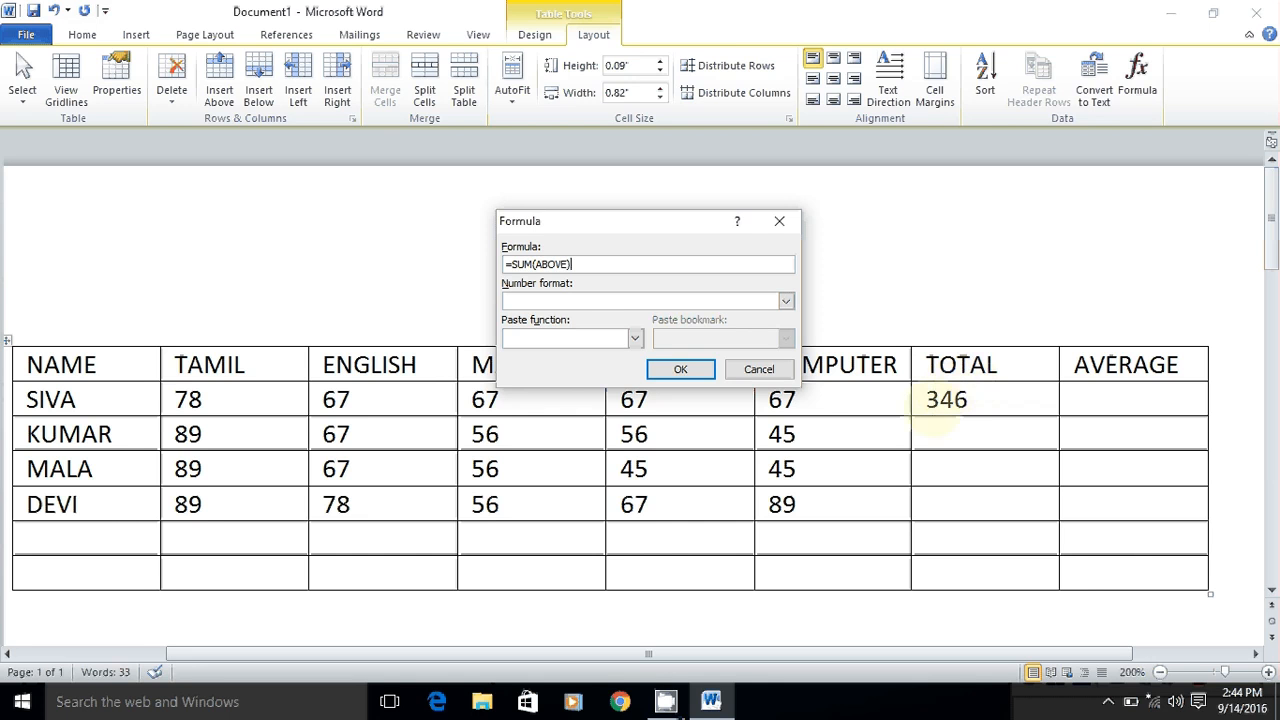
click(537, 265)
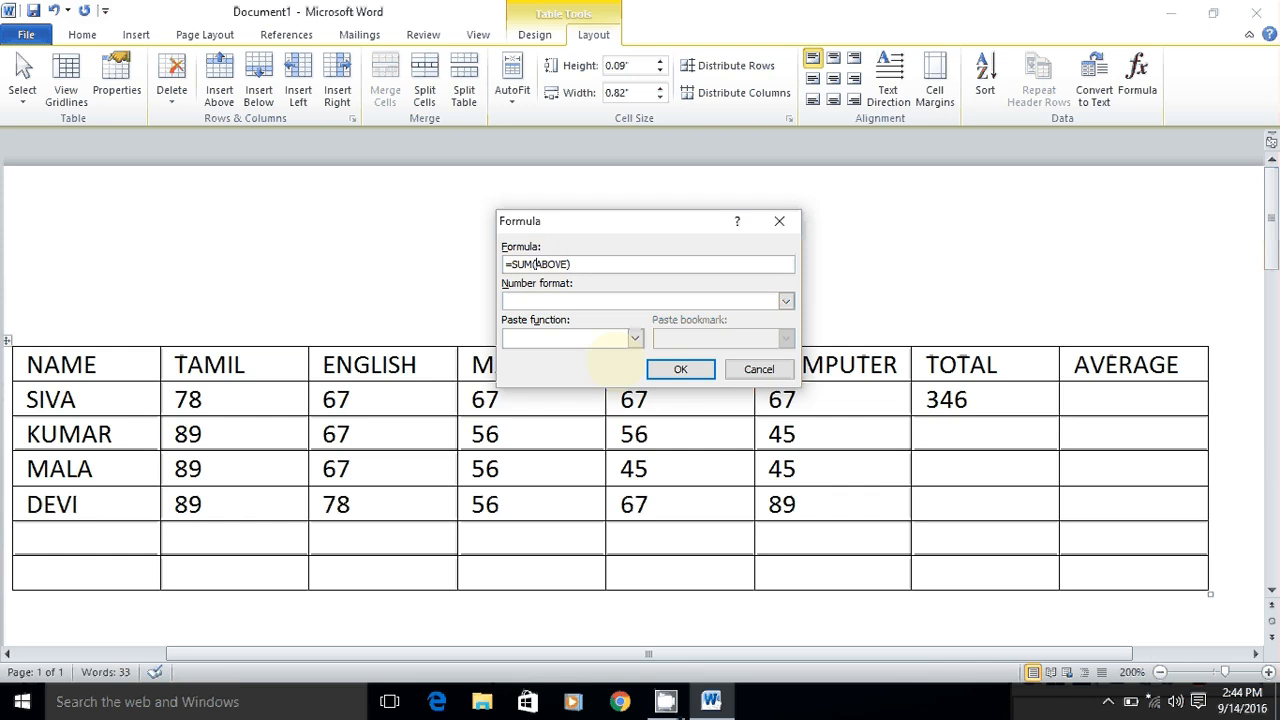
key(Delete)
key(Delete)
key(Delete)
key(Delete)
key(Delete)
text(LEFT)
click(680, 369)
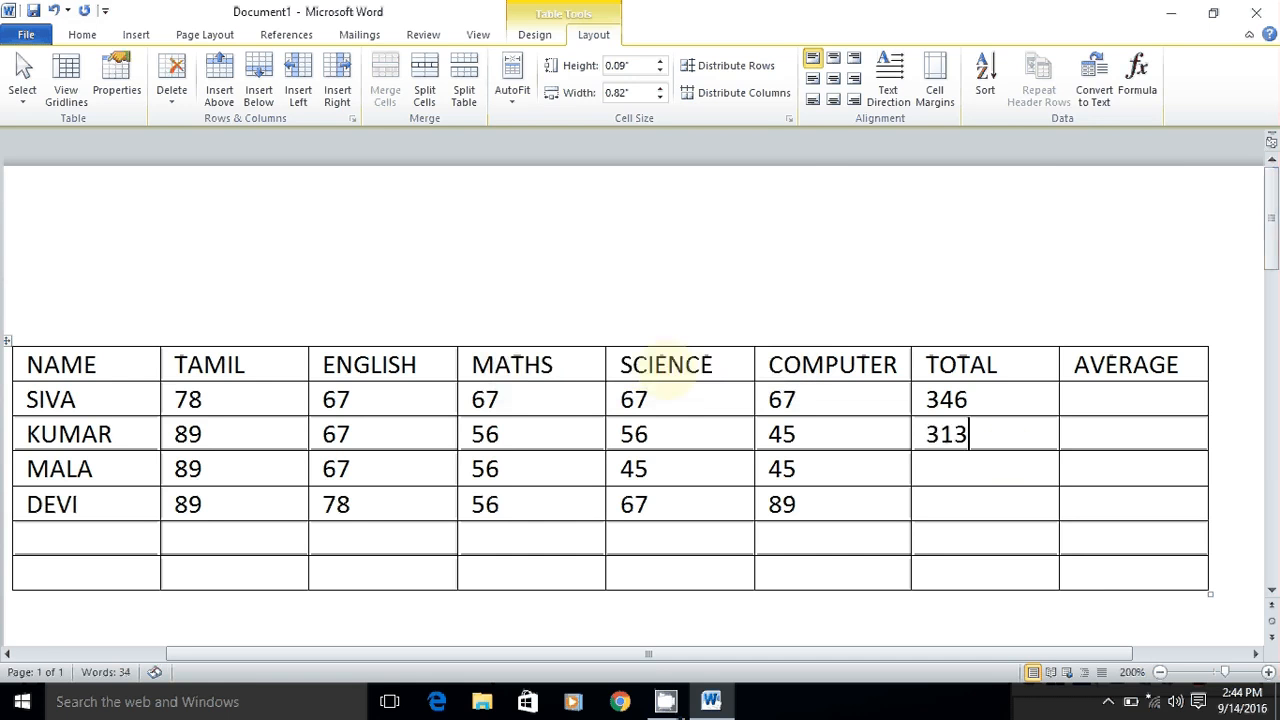
Try to insert a SUM formula using LEFT in the third student's TOTAL cell, and undo it
click(955, 470)
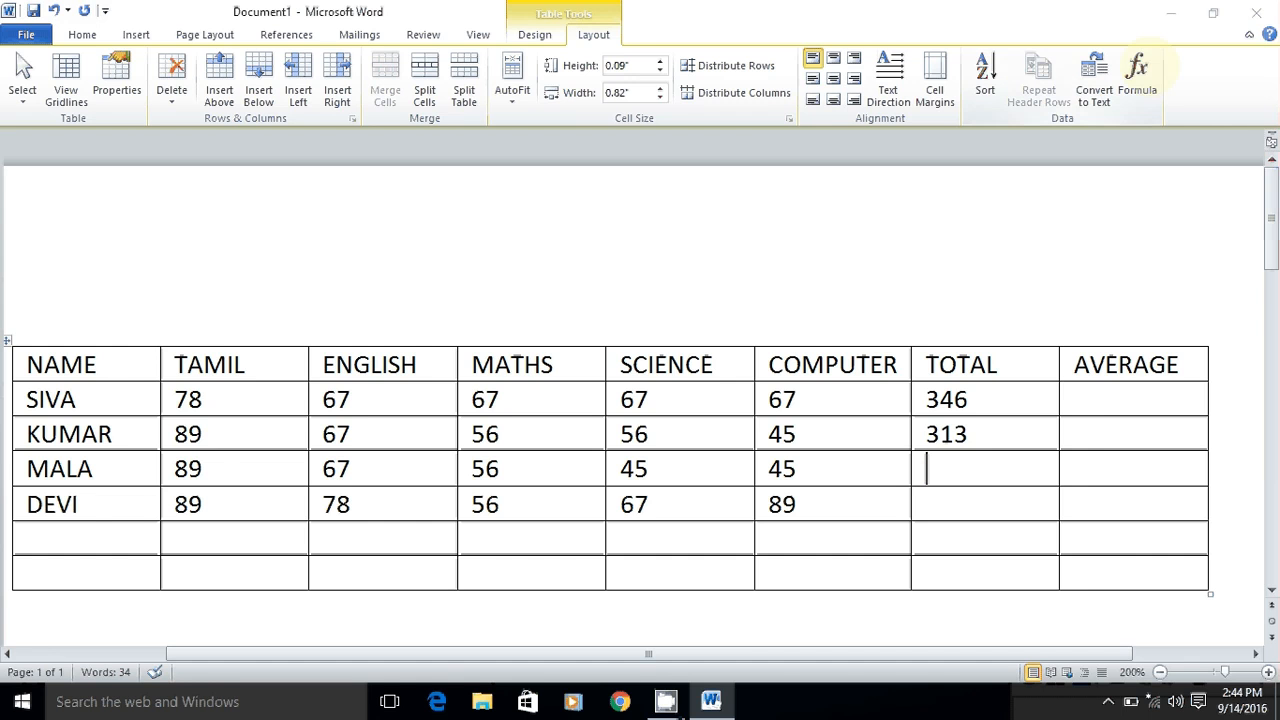
click(1137, 75)
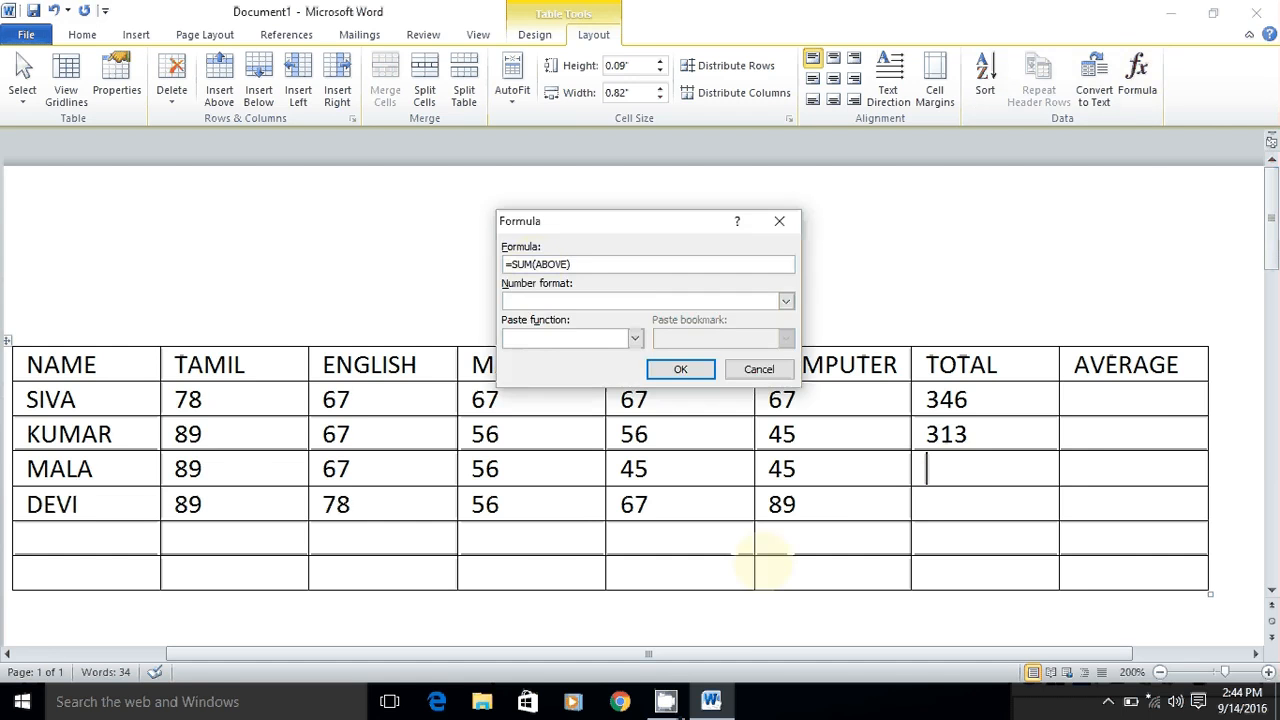
key(Delete)
key(Delete)
key(Delete)
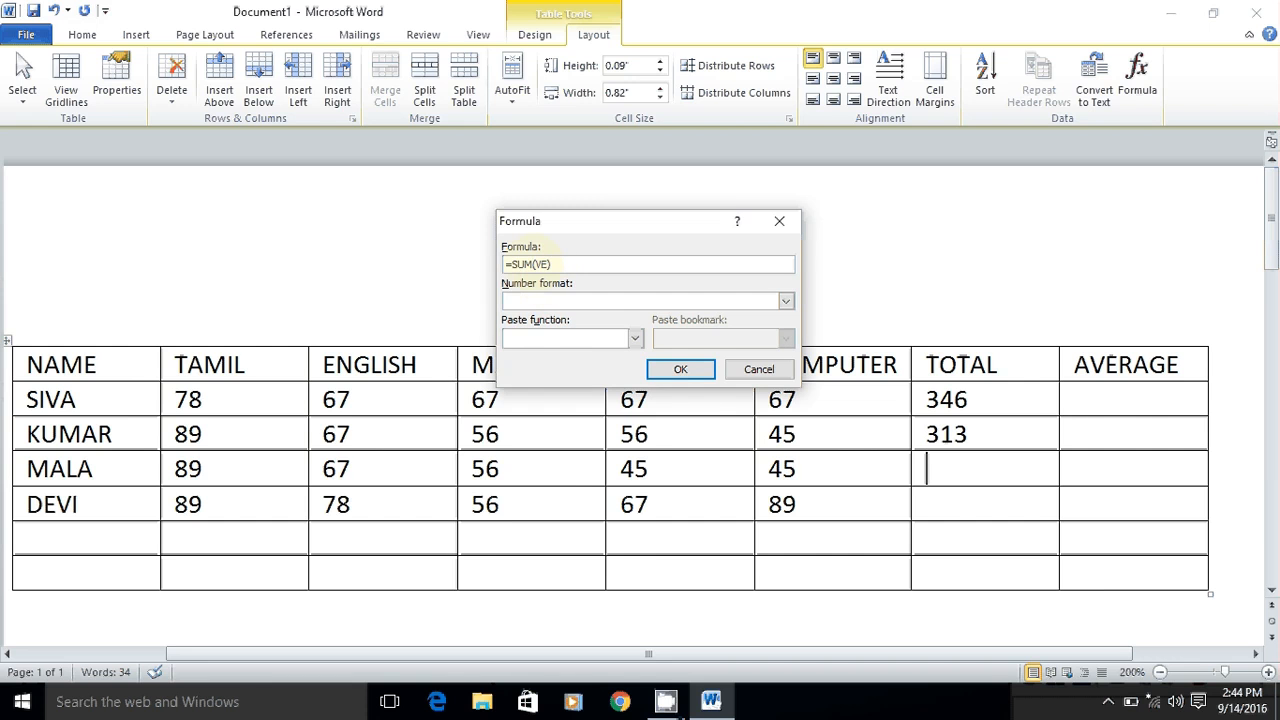
key(BackSpace)
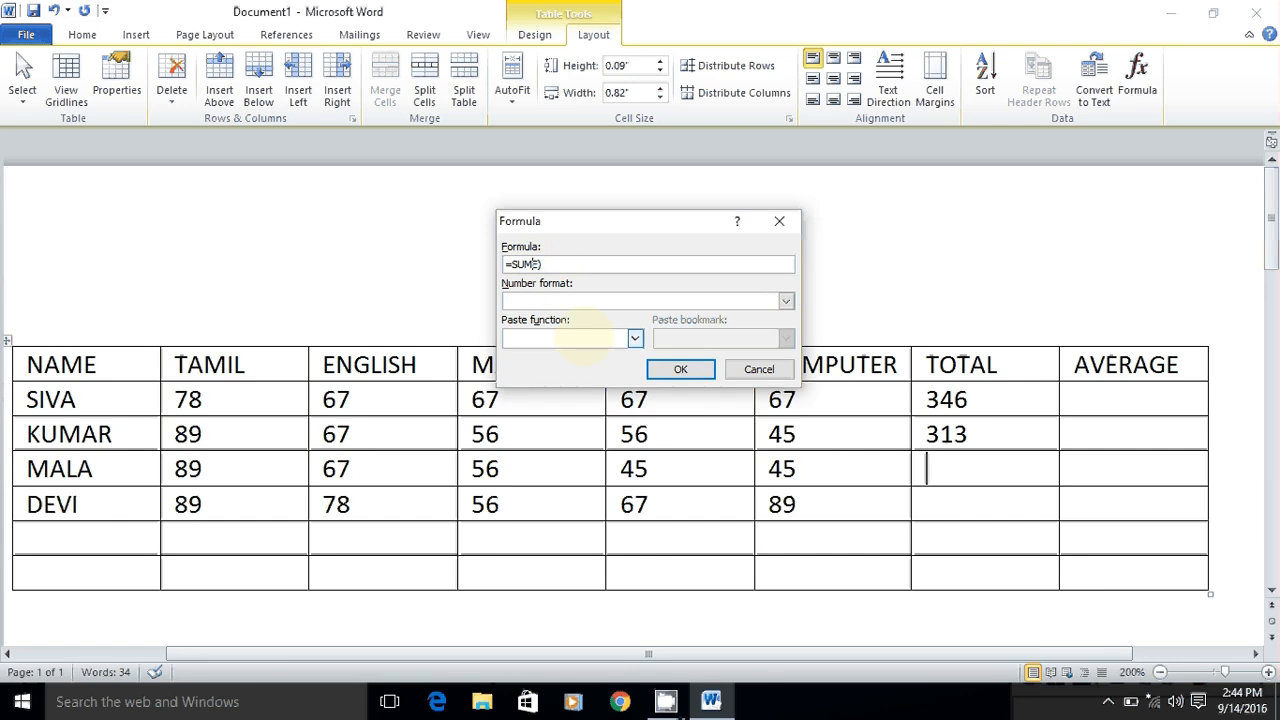
key(Delete)
text(LEFT)
click(680, 369)
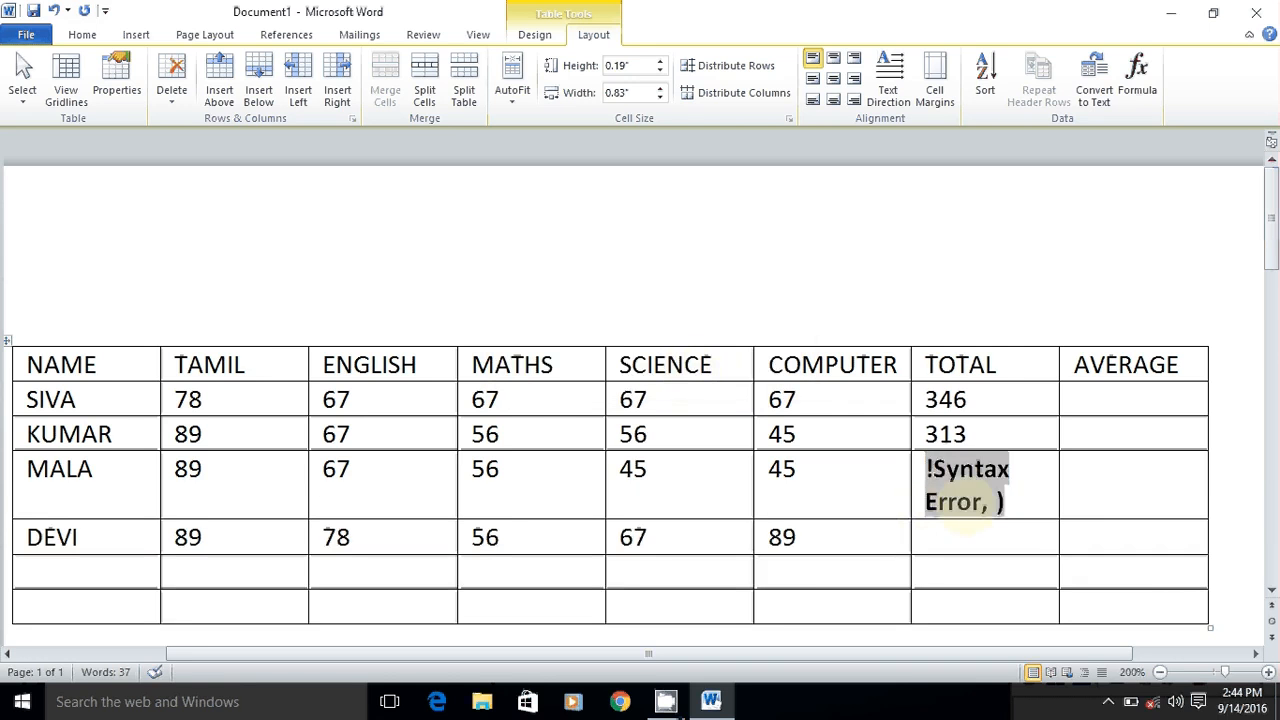
key(ctrl+z)
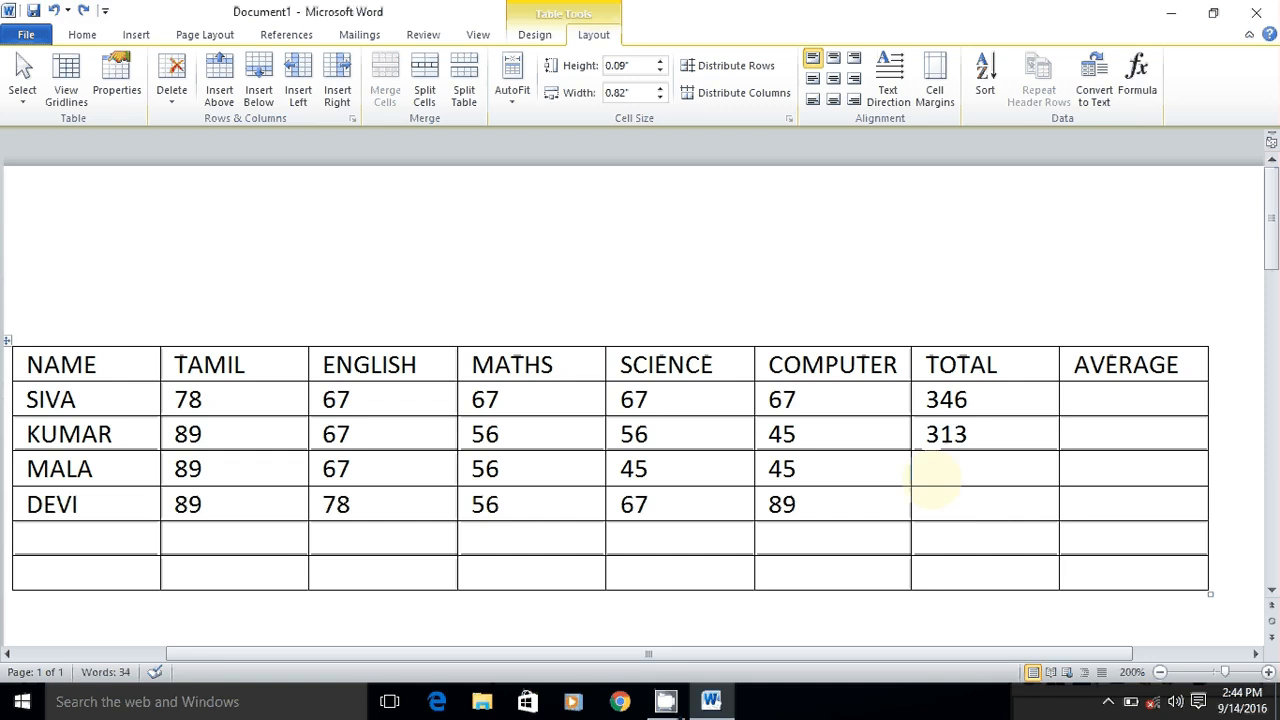
Insert the formula =SUM(LEFT) in the third student's TOTAL cell in place of the suggested =SUM(ABOVE)
click(1137, 80)
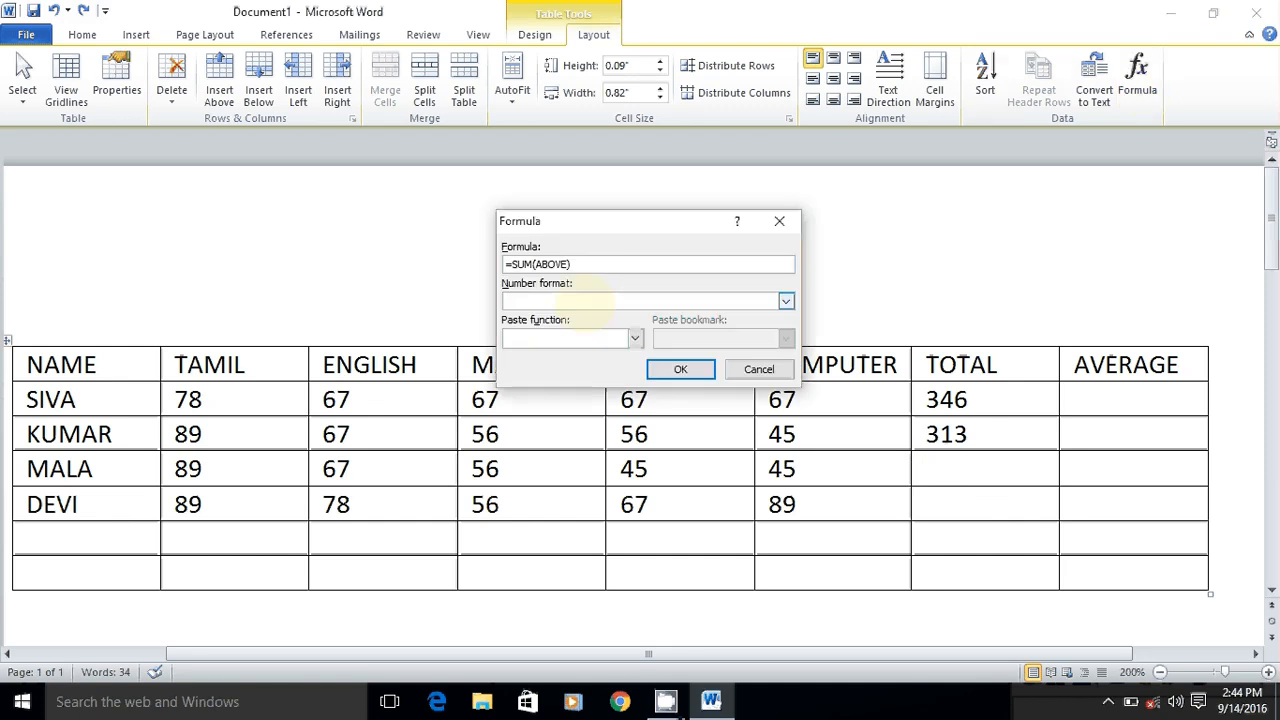
click(591, 263)
key(BackSpace)
key(BackSpace)
key(BackSpace)
key(BackSpace)
key(BackSpace)
key(BackSpace)
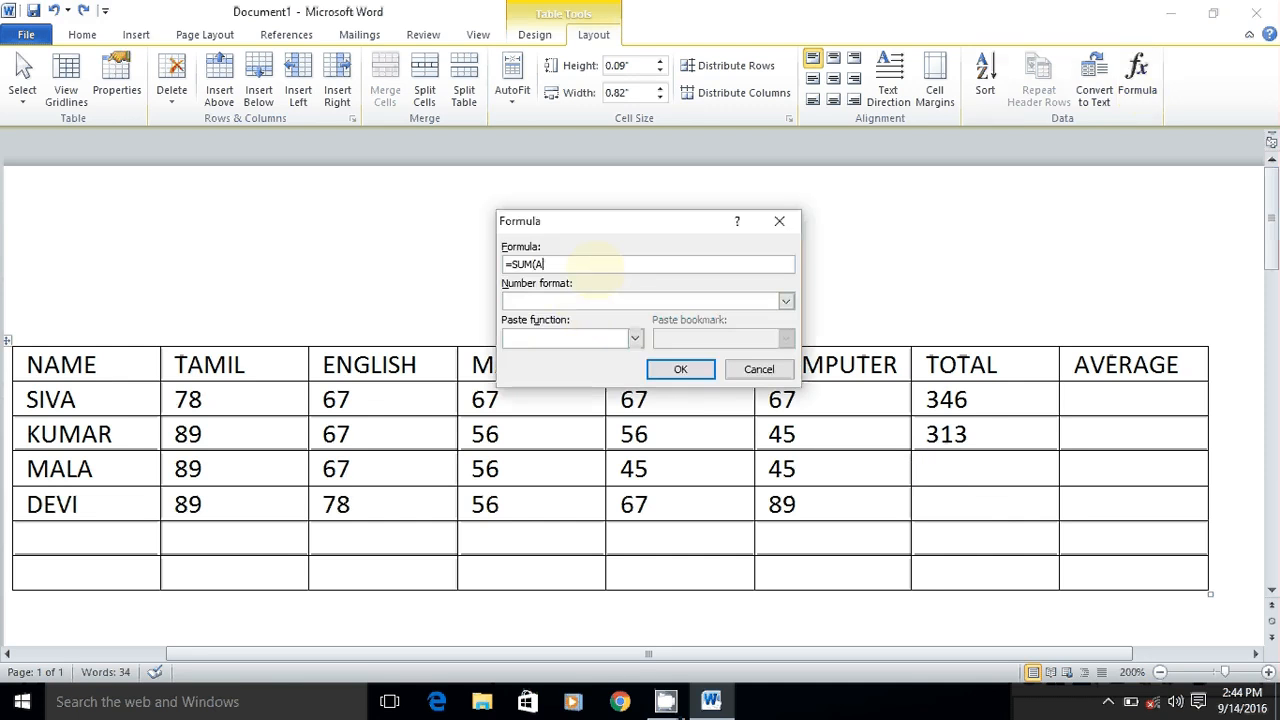
text(LEFT))
click(680, 369)
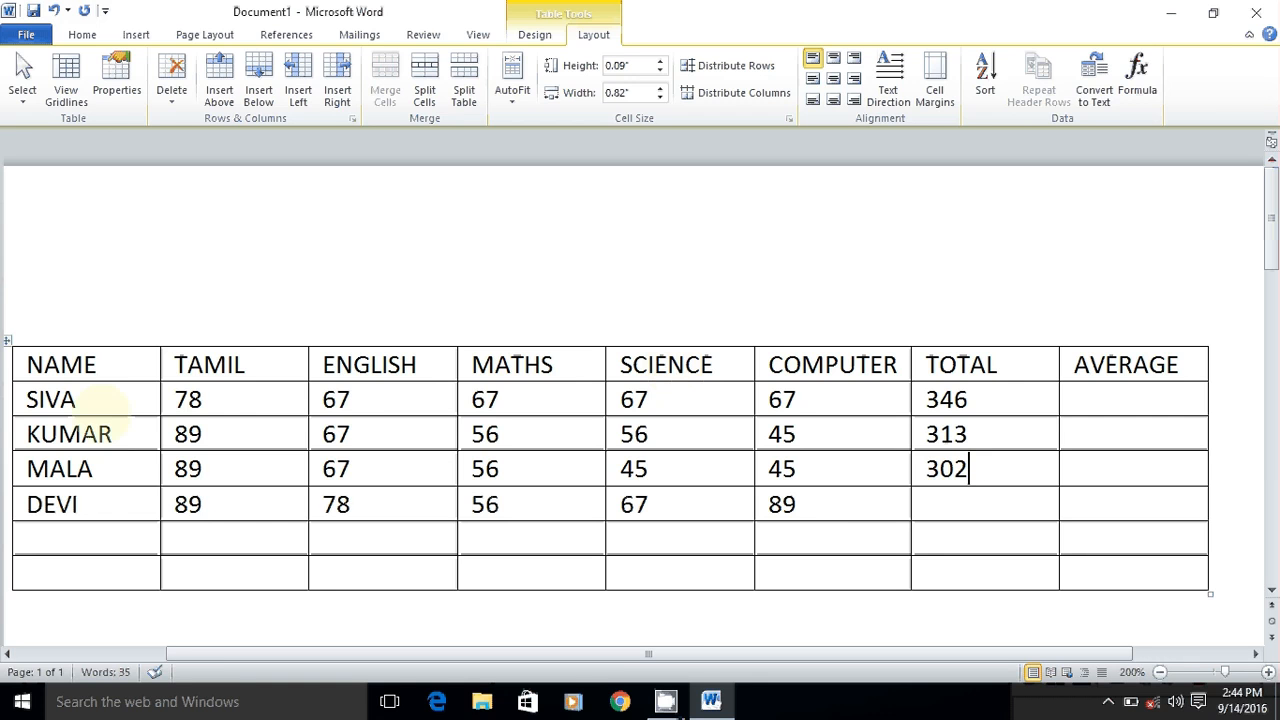
Select the marks table and apply the black banded table style, replacing it with the blue banded style
click(112, 400)
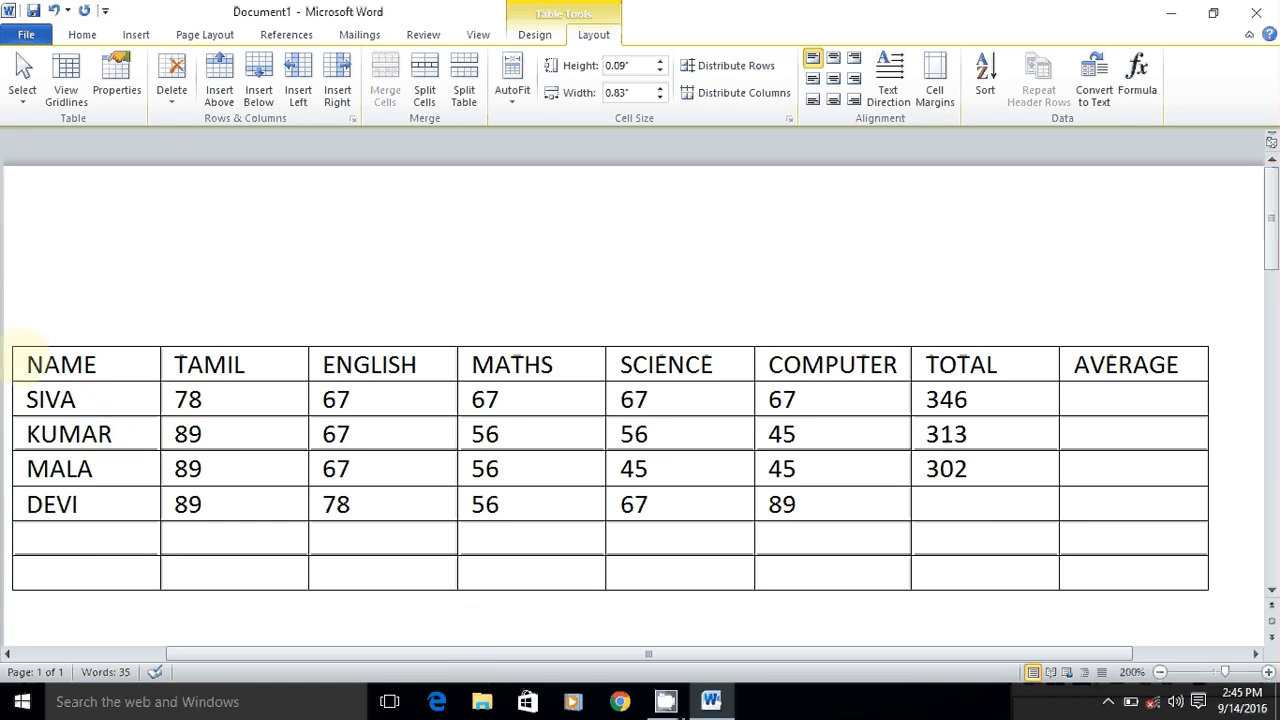
drag(20, 345, 380, 505)
drag(930, 565, 1228, 558)
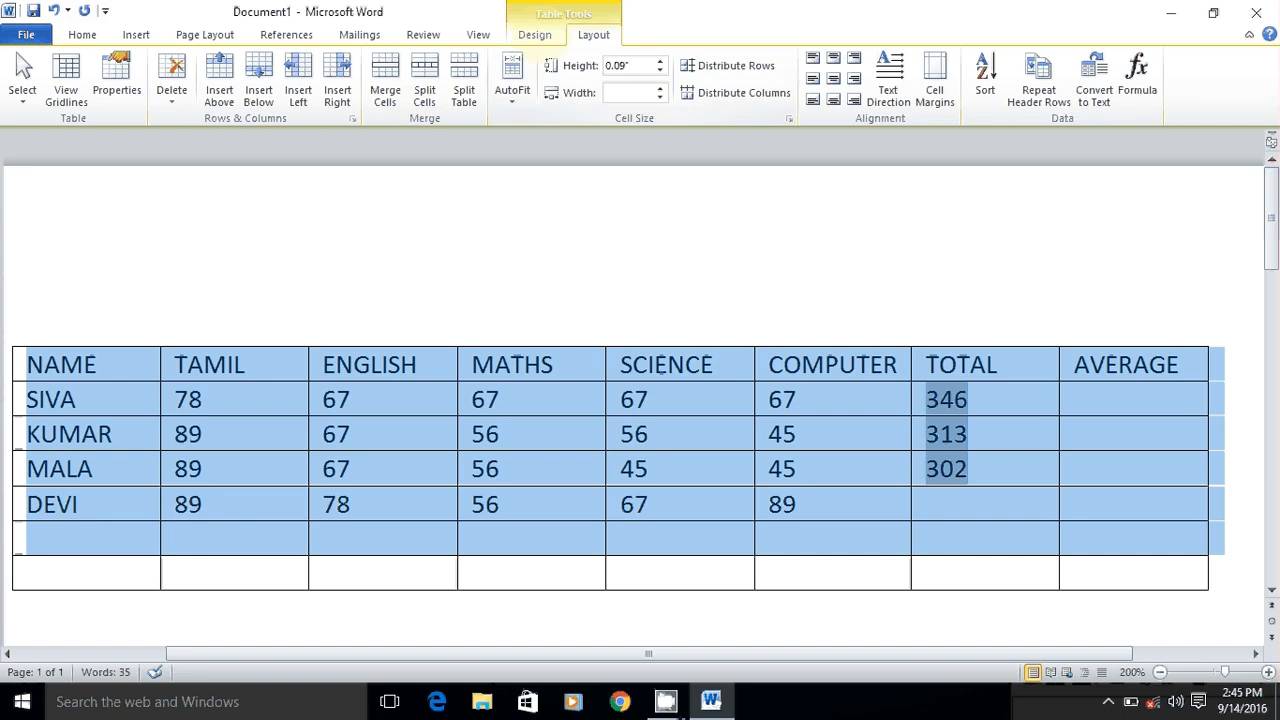
click(534, 34)
click(316, 78)
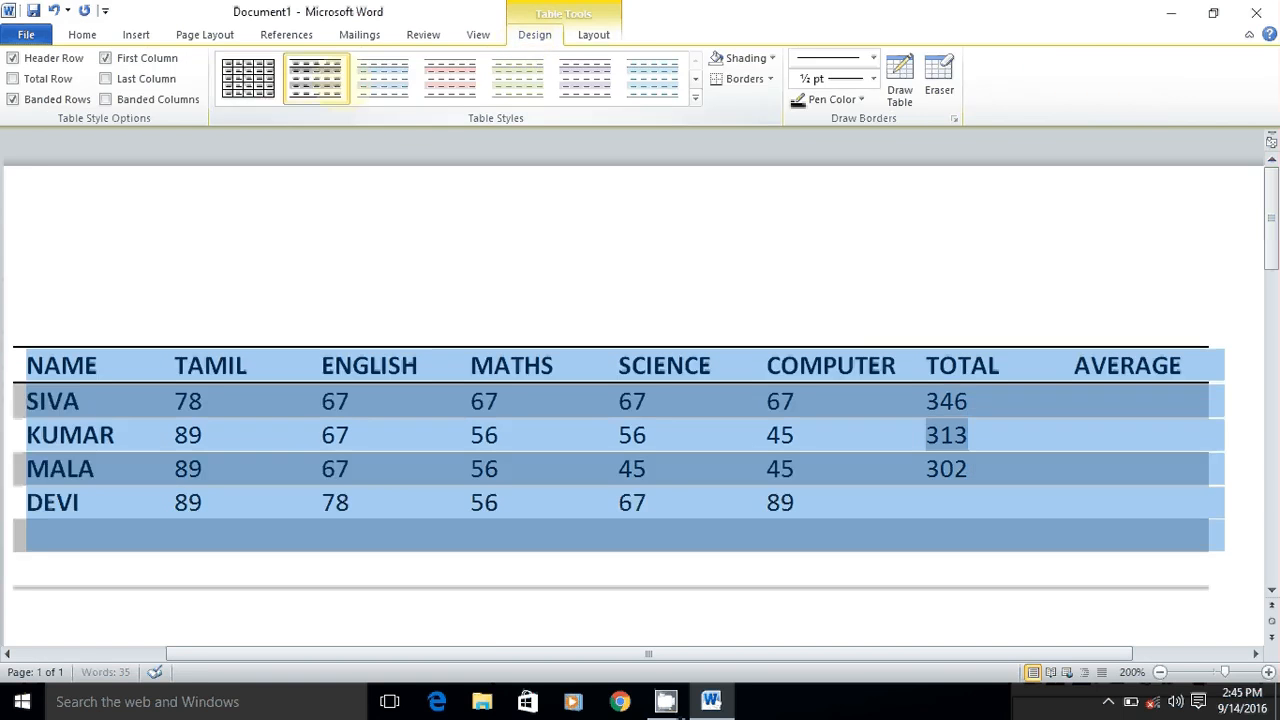
click(383, 78)
click(606, 401)
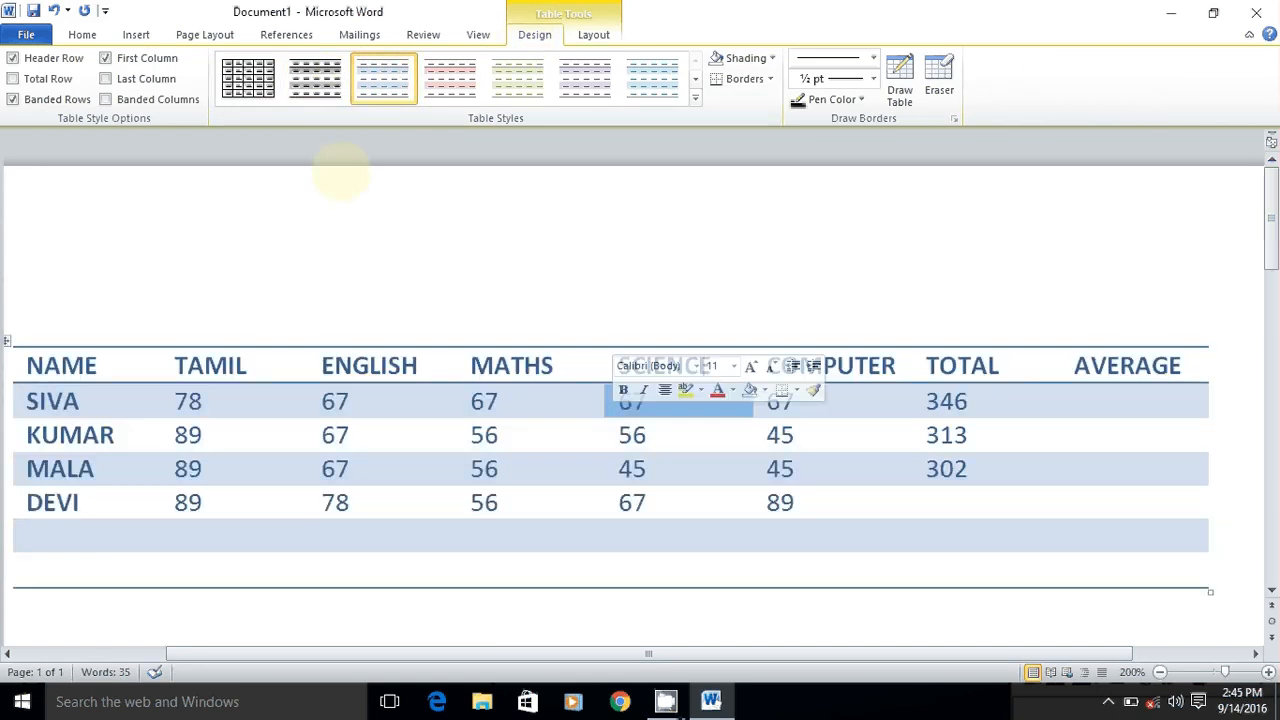
Apply the purple banded table style to the whole marks table
drag(22, 350, 420, 470)
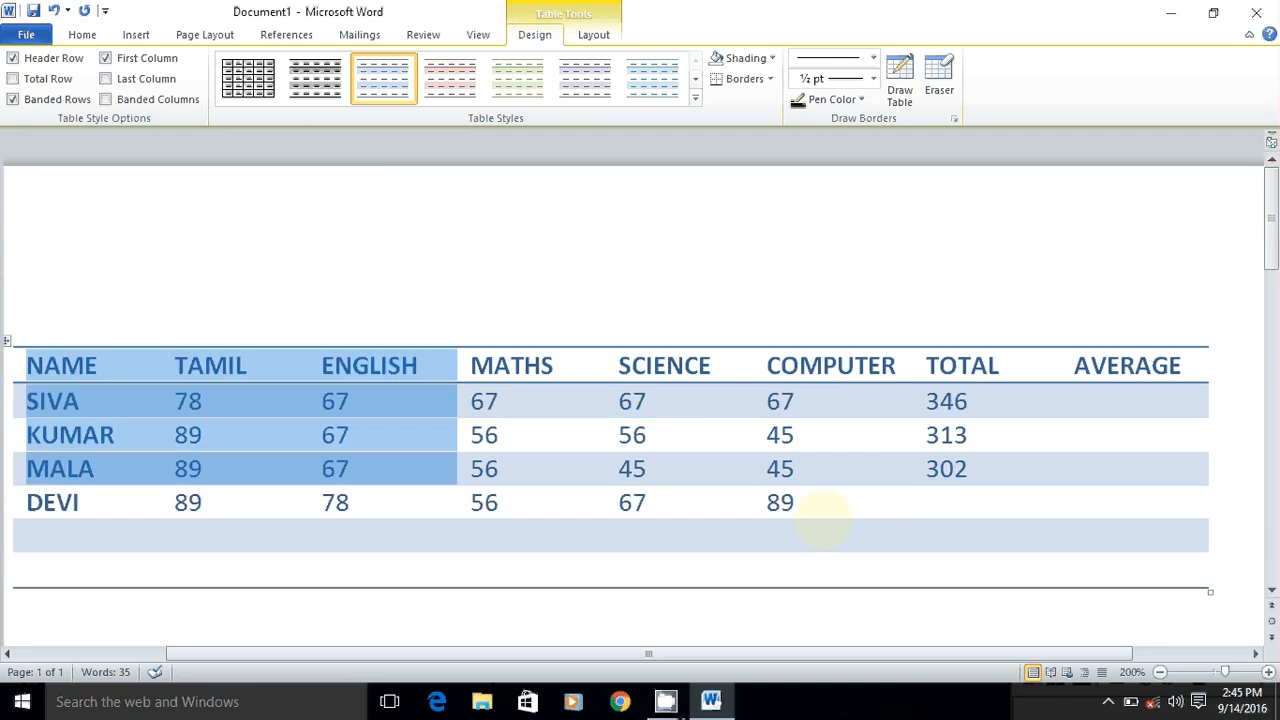
drag(820, 520, 822, 530)
drag(1217, 636, 1047, 530)
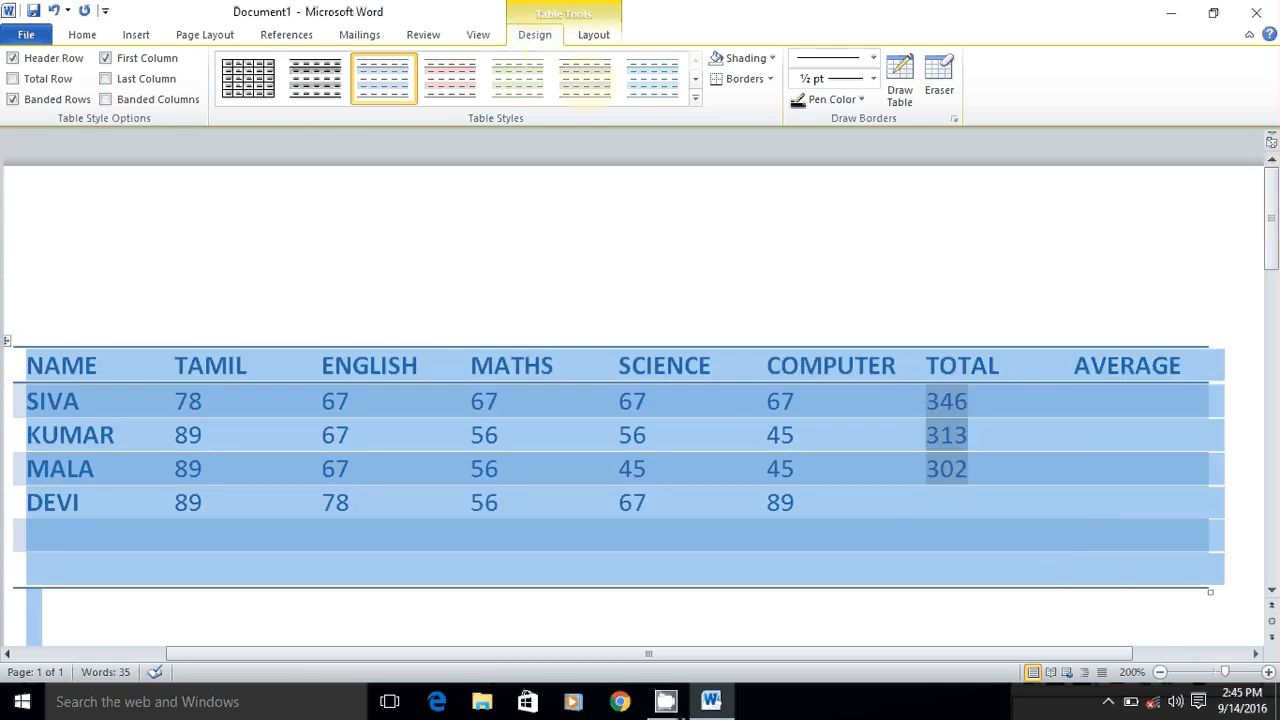
click(590, 82)
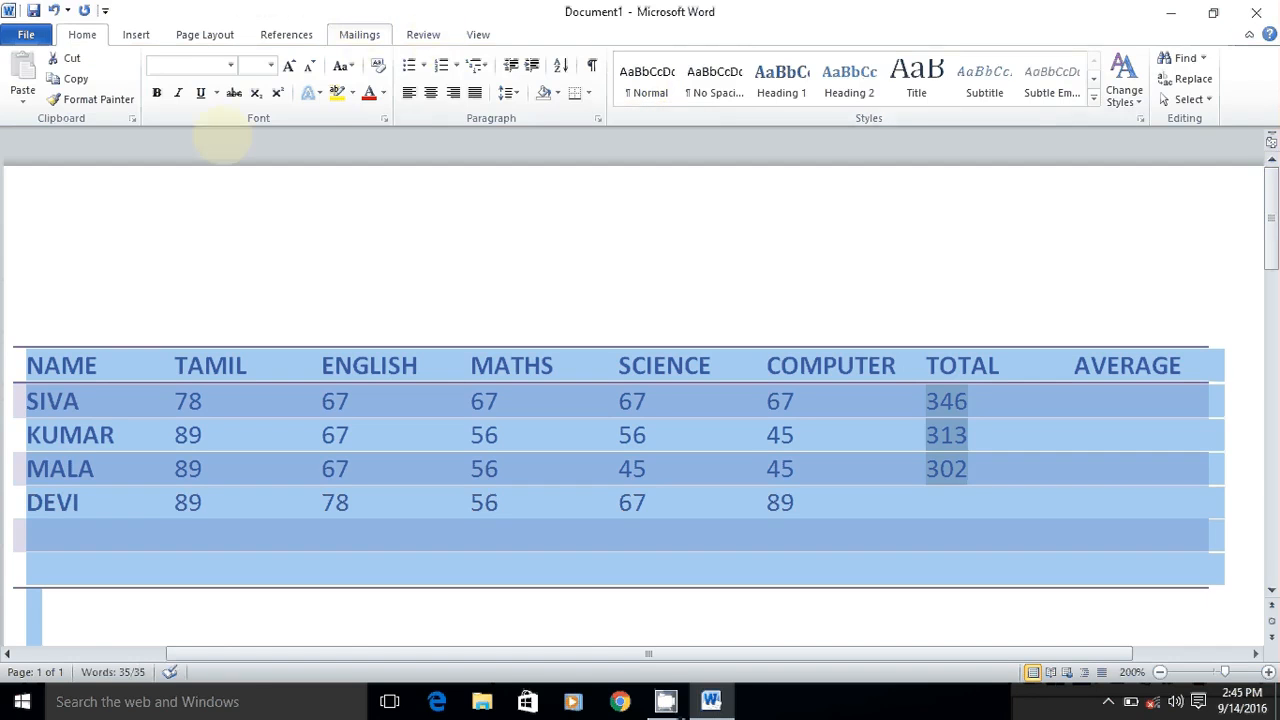
Apply the built-in purple style with a thick header line and boxed body to the marks table
click(136, 34)
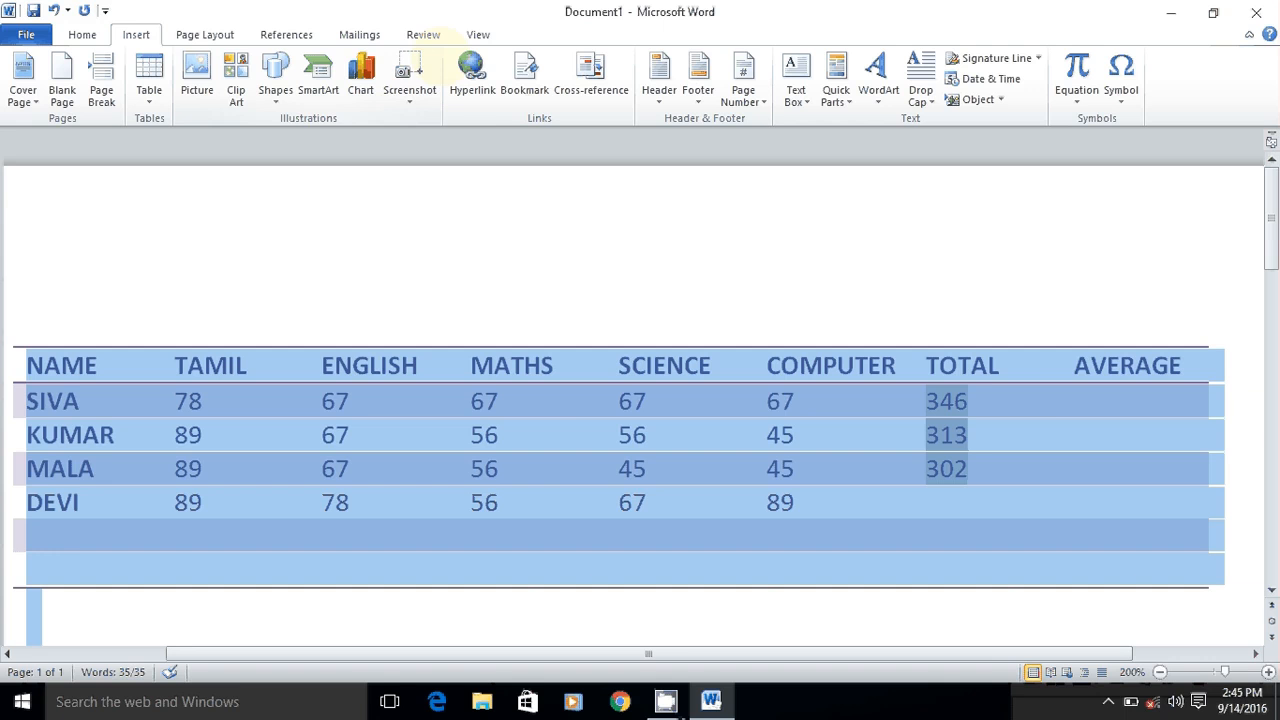
click(455, 435)
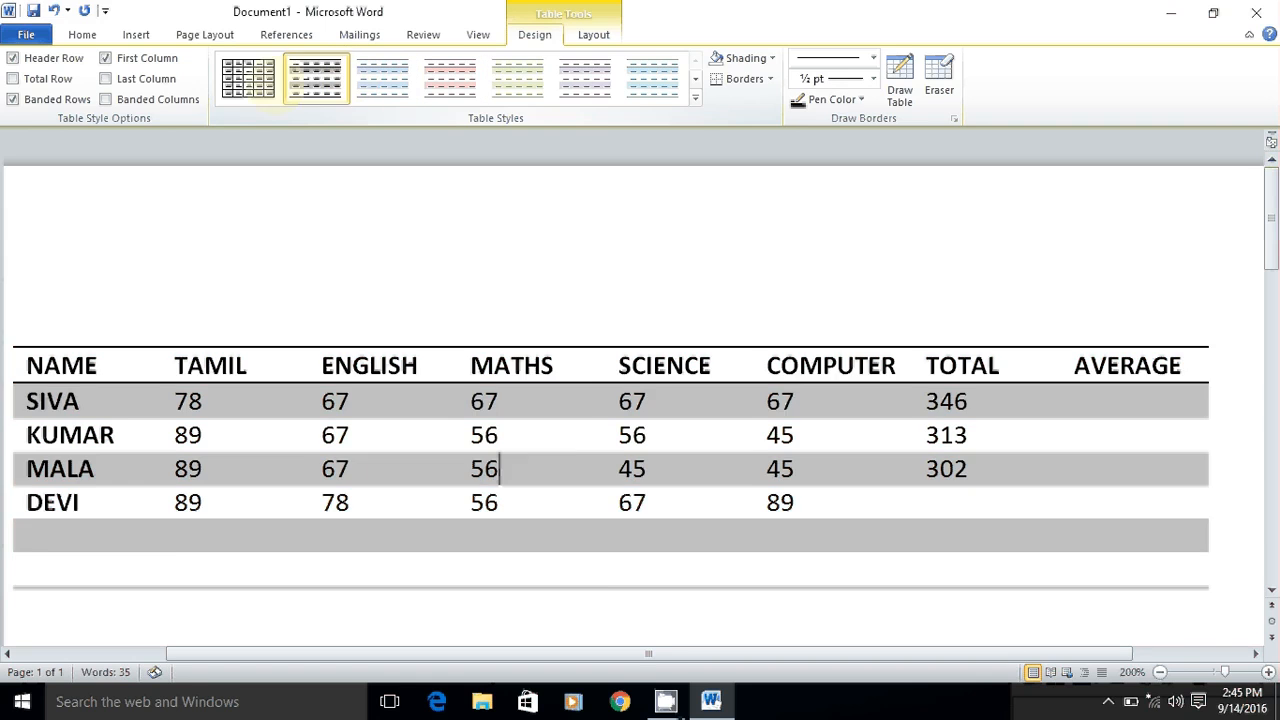
click(695, 97)
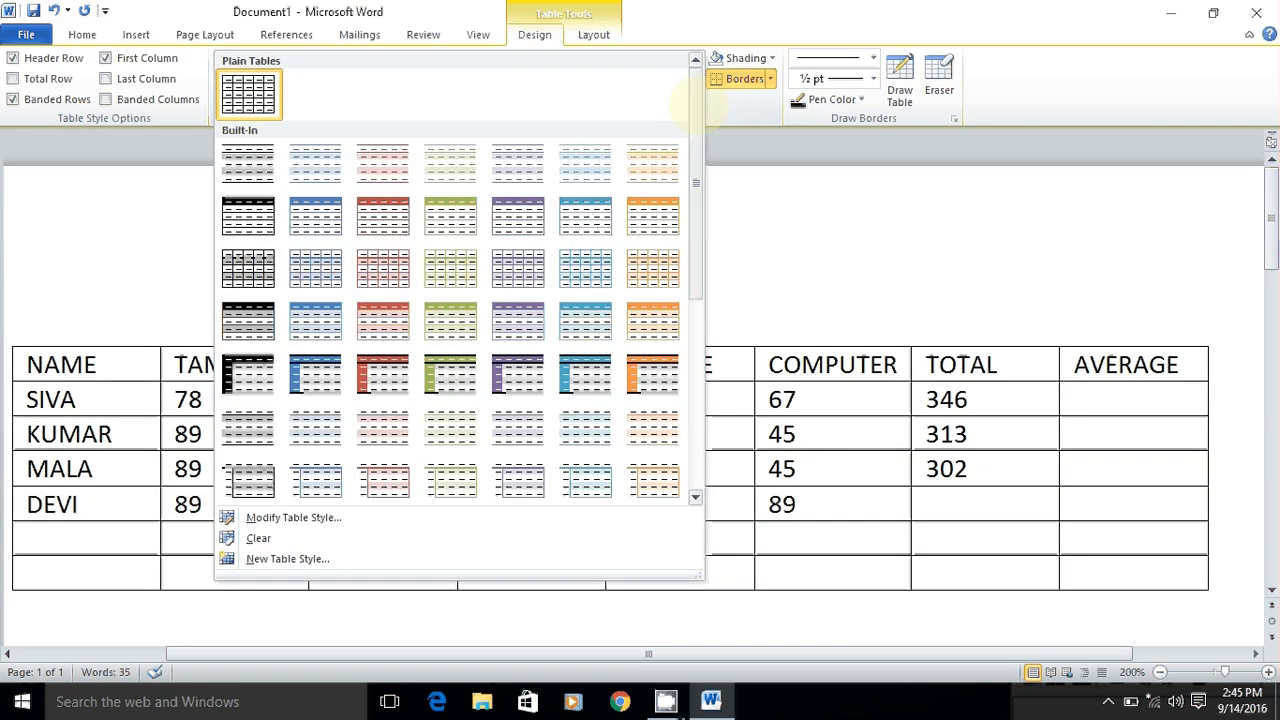
click(518, 481)
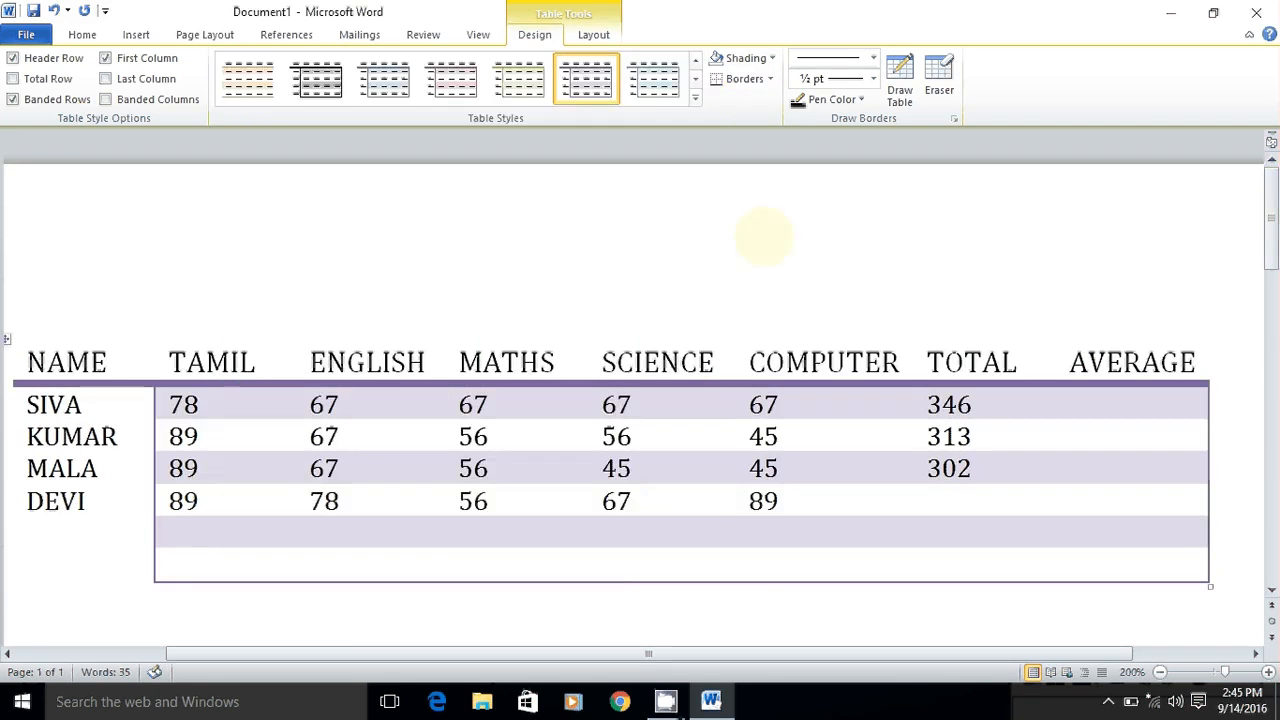
Select the entire document content and delete the marks table
click(824, 348)
click(506, 349)
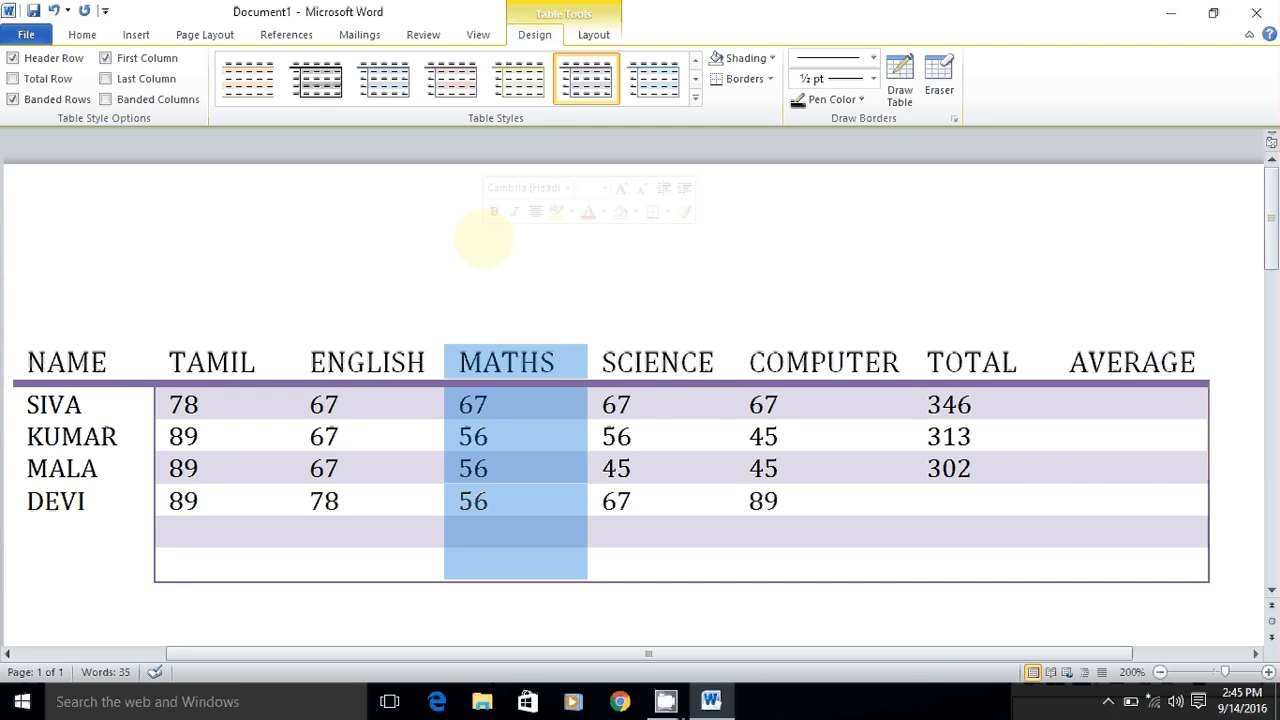
key(ctrl+a)
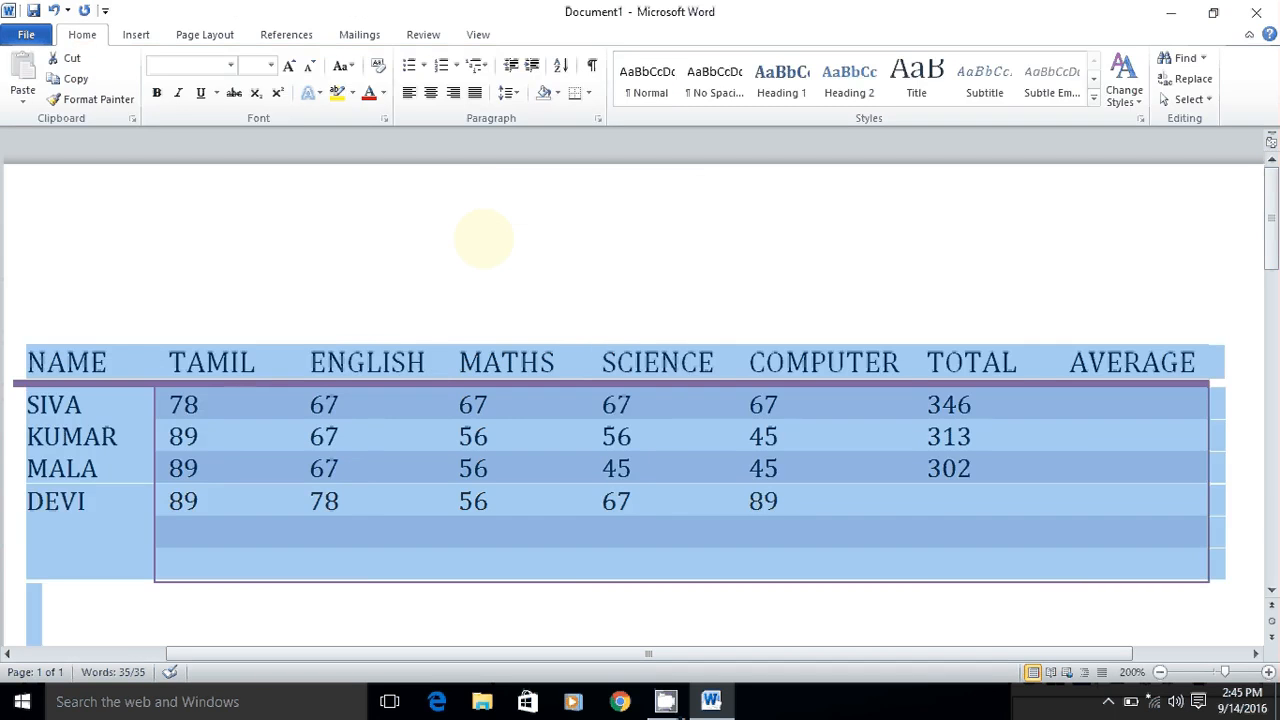
key(Delete)
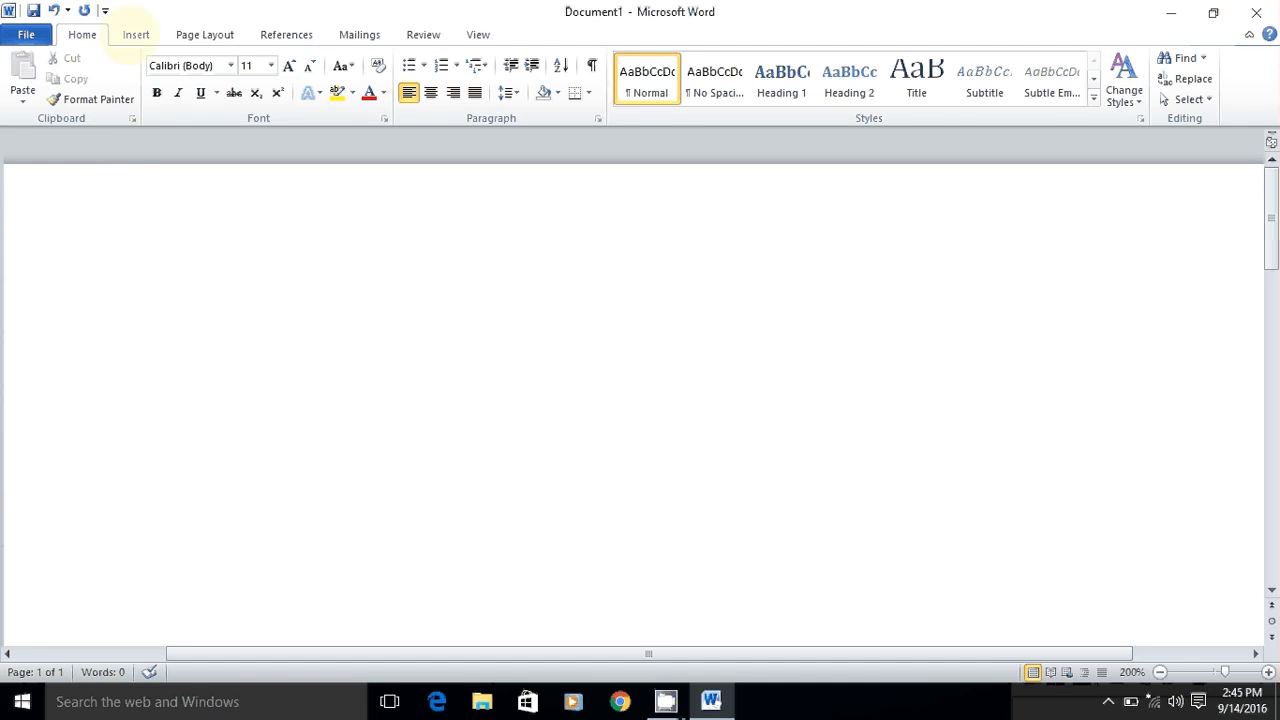
Insert a new table with 6 columns and 10 rows, keeping the fixed column width at Auto
click(136, 34)
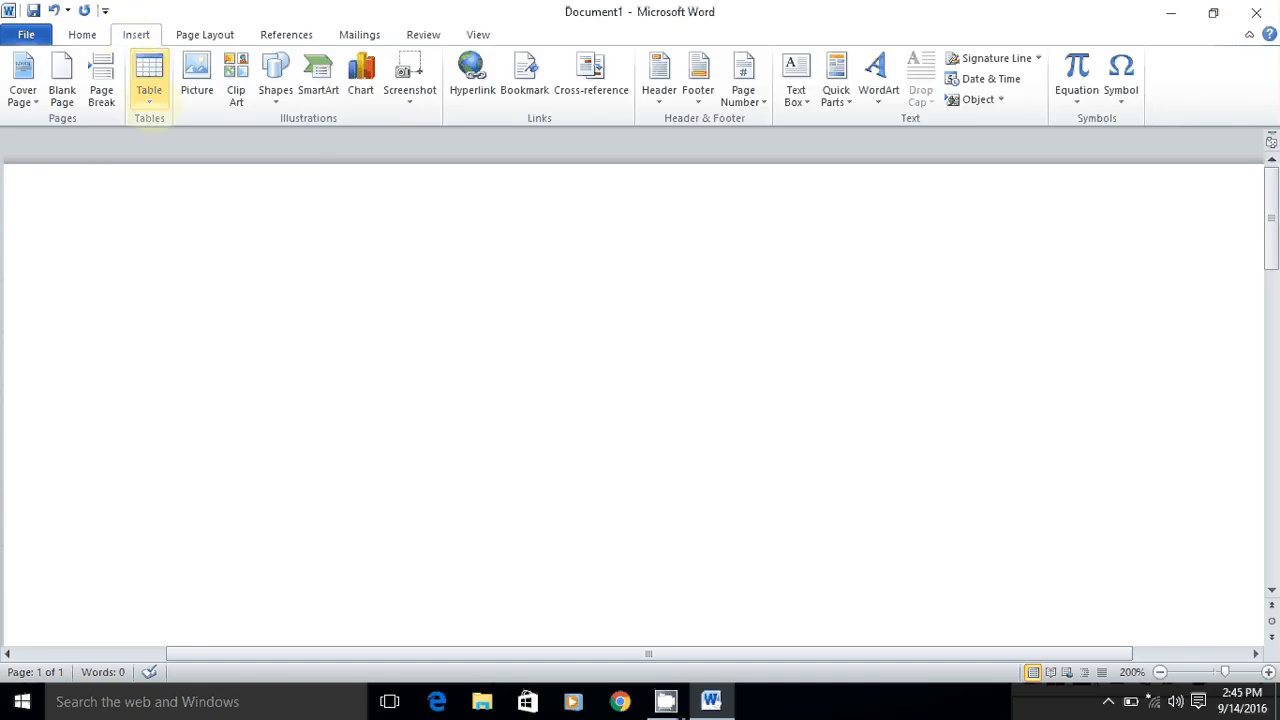
click(149, 78)
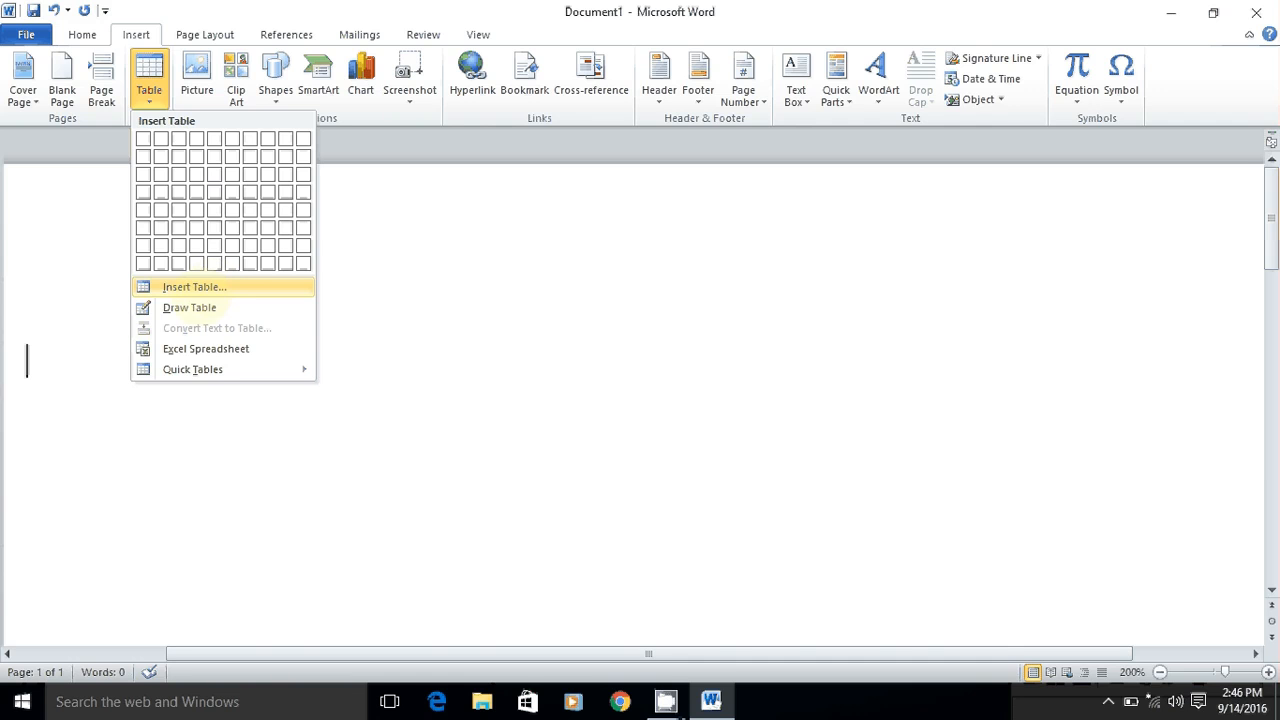
click(195, 287)
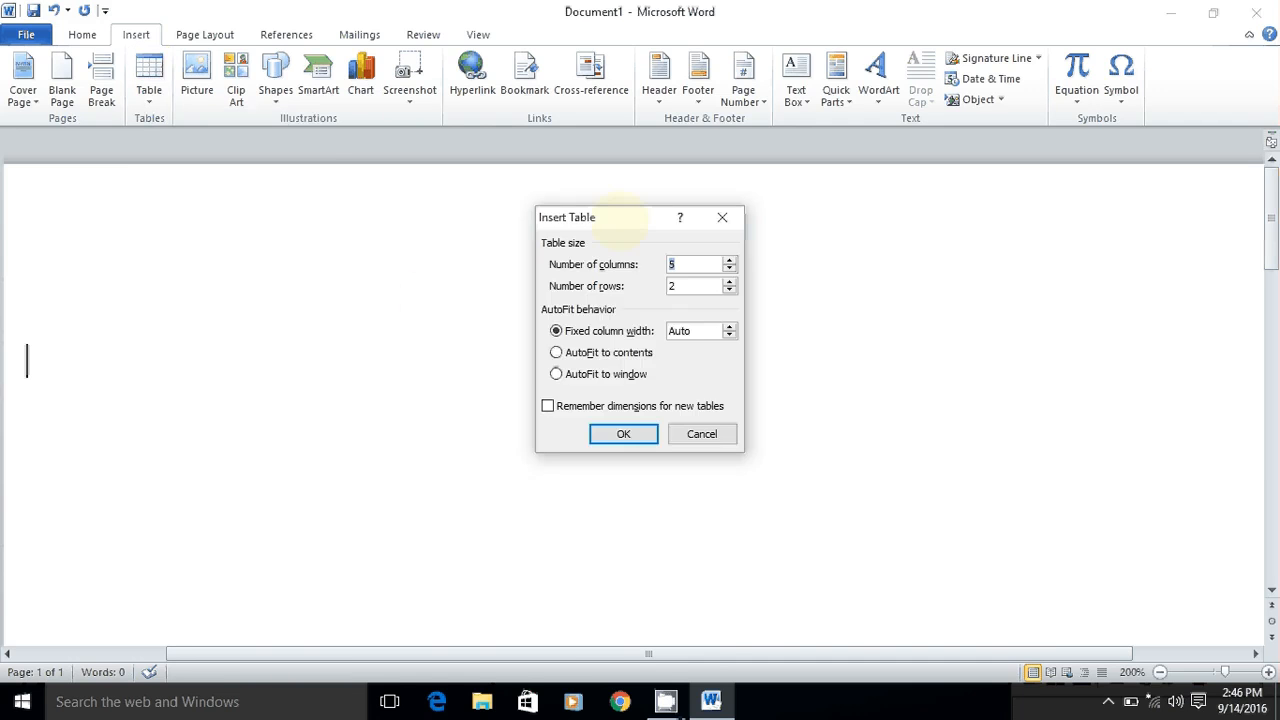
drag(617, 221, 429, 213)
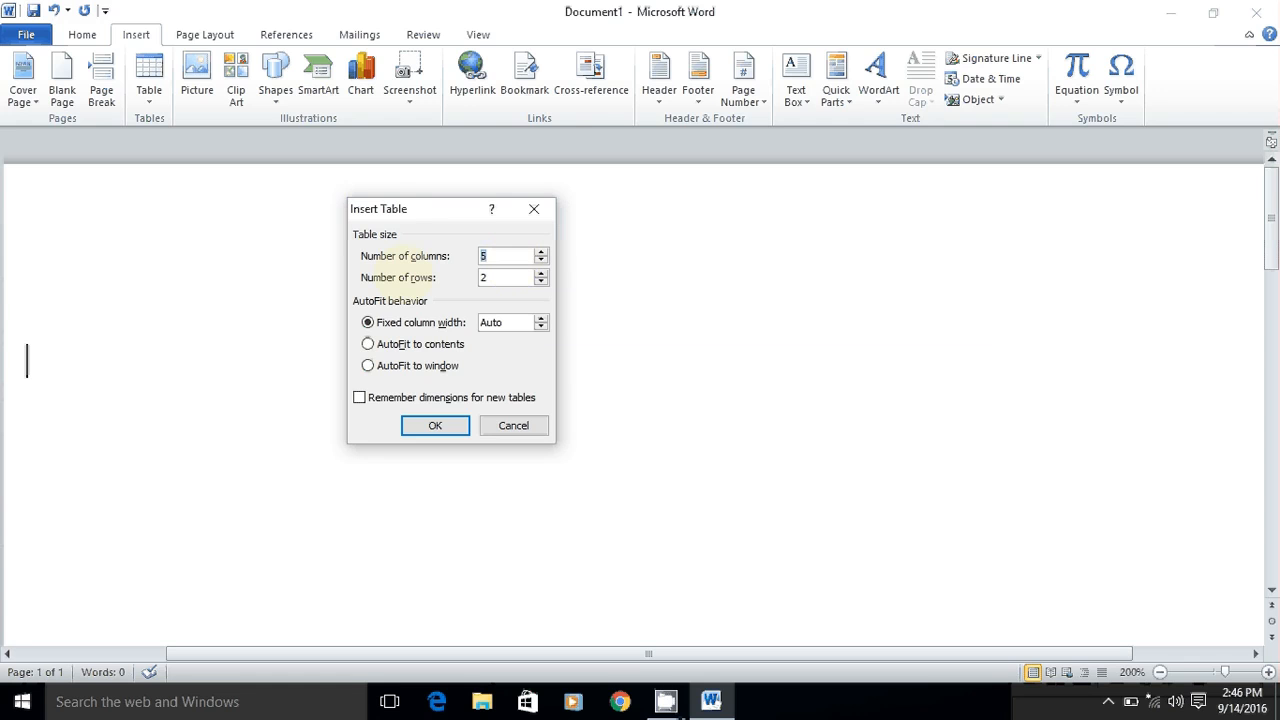
text(6)
key(Tab)
text(10)
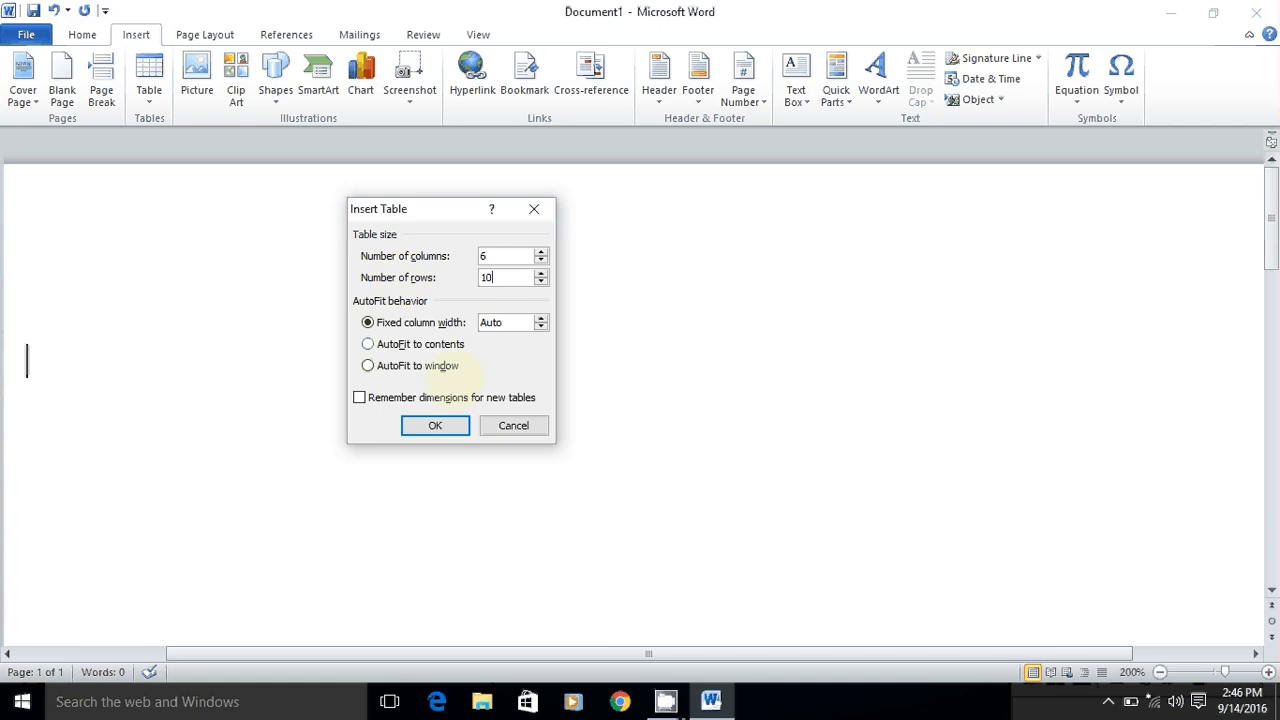
click(432, 425)
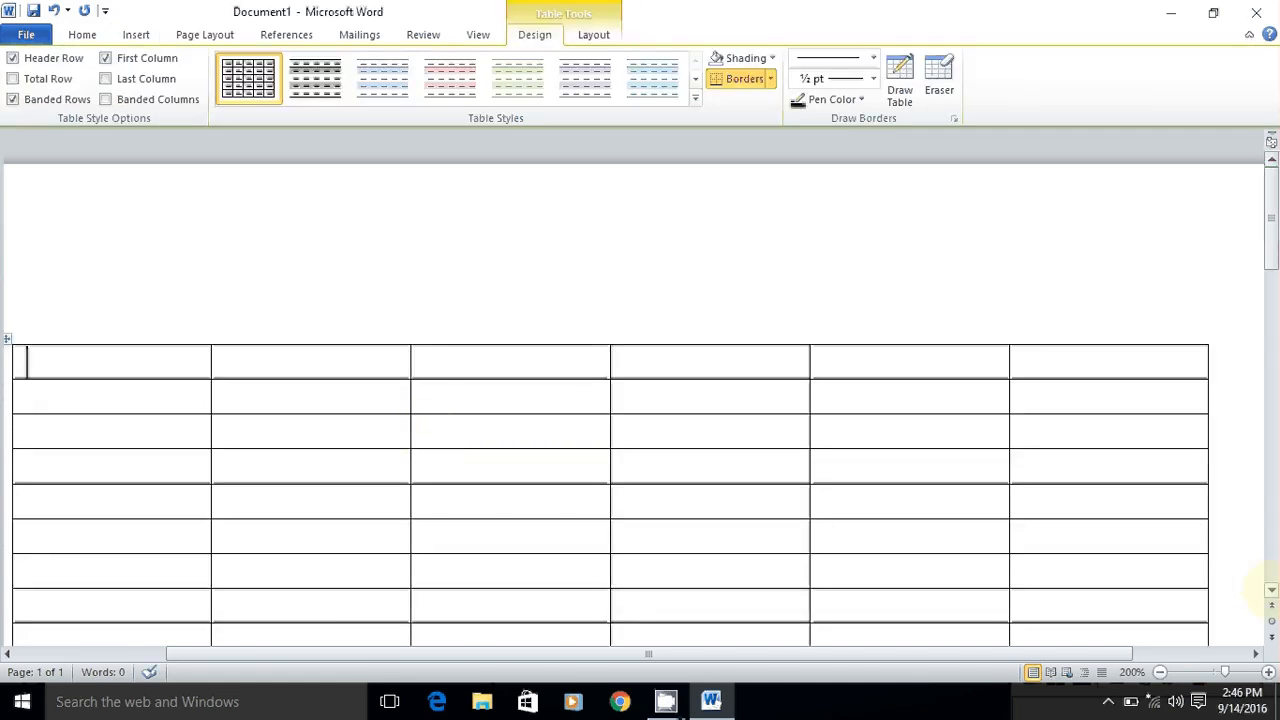
scroll(1258, 590, down, 3)
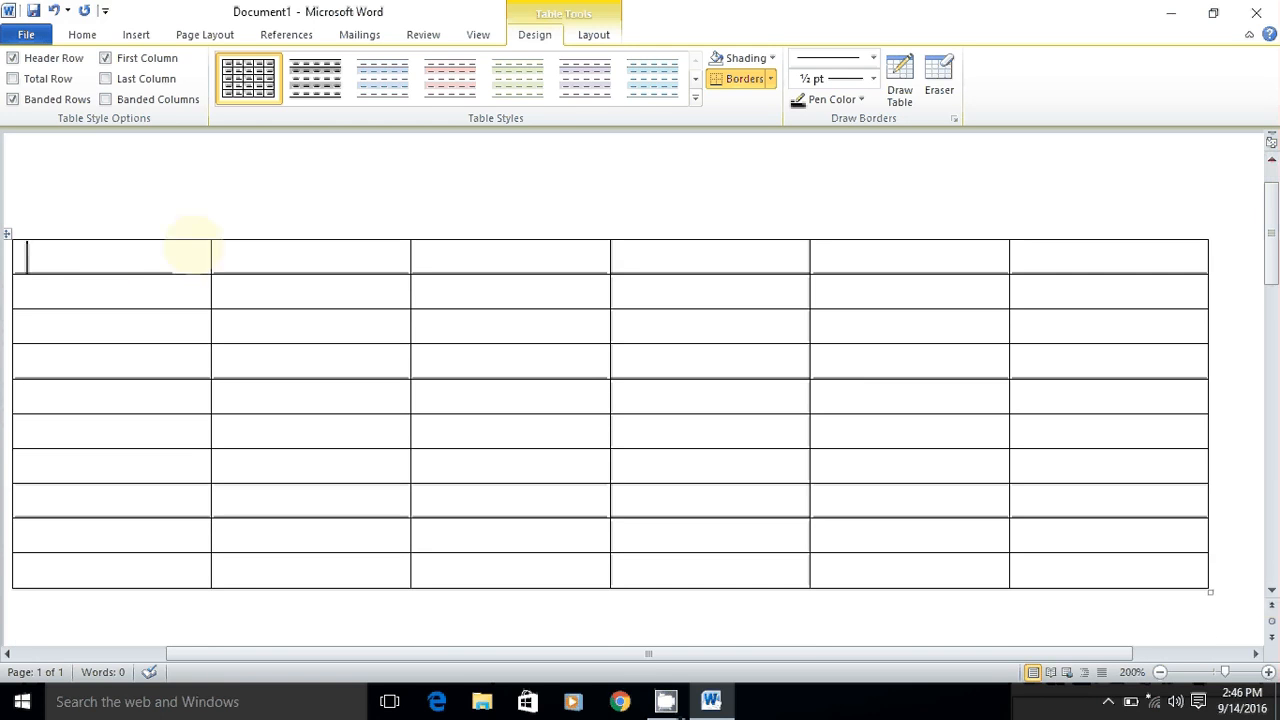
Enter the headings REG.NO, NAME and TAMIL in the first three cells of the table's first row
text(REG.NO)
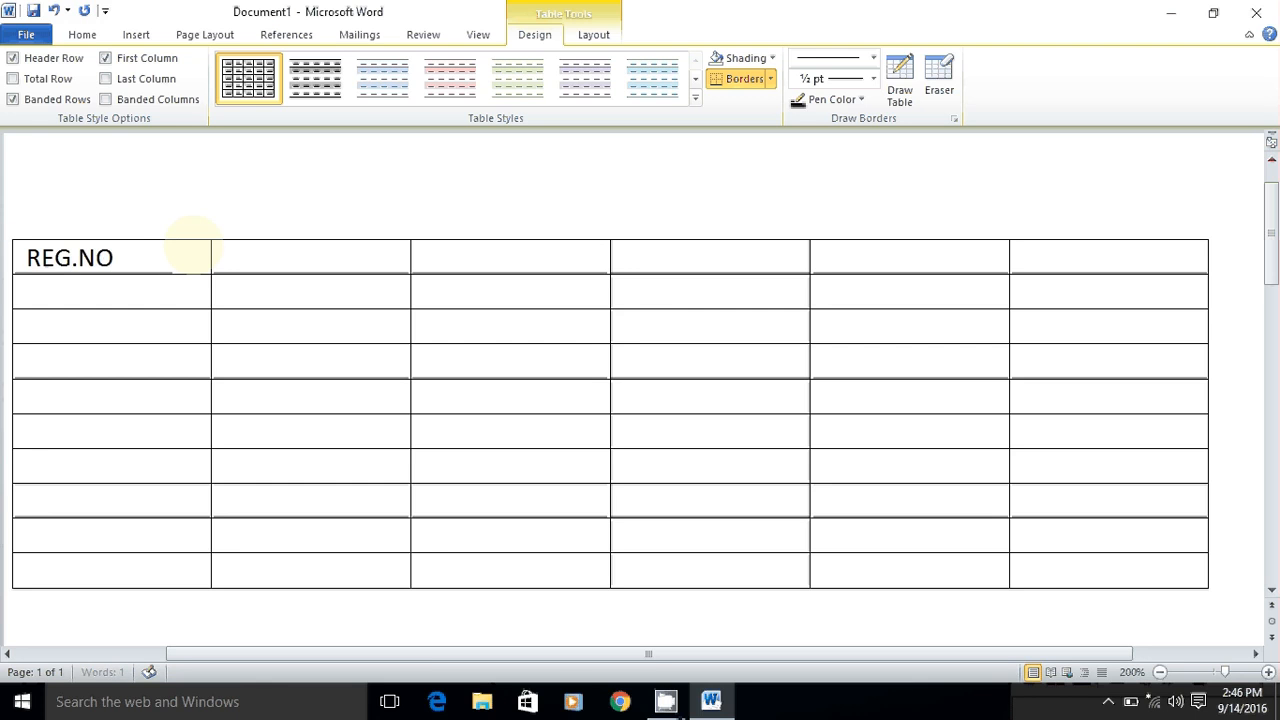
key(Tab)
text(NAME)
key(Tab)
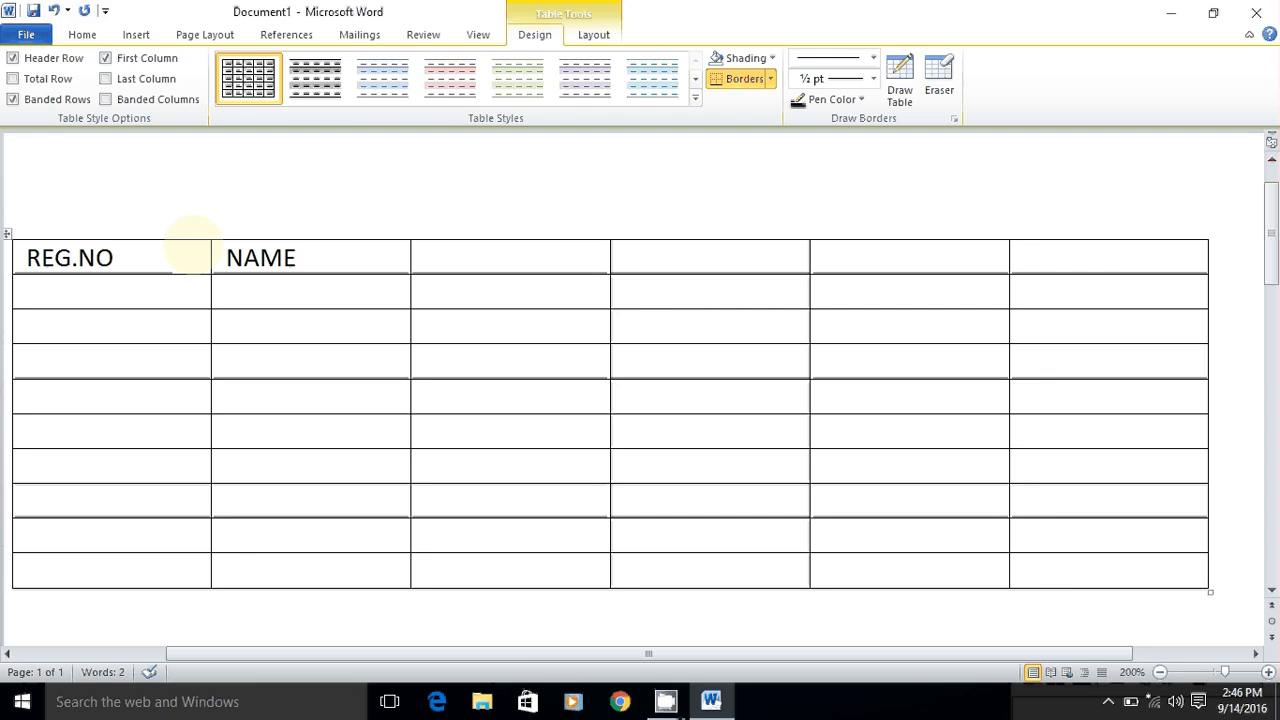
text(TAMIL)
key(Tab)
Delete the whole 6-column table from the document
key(ctrl+a)
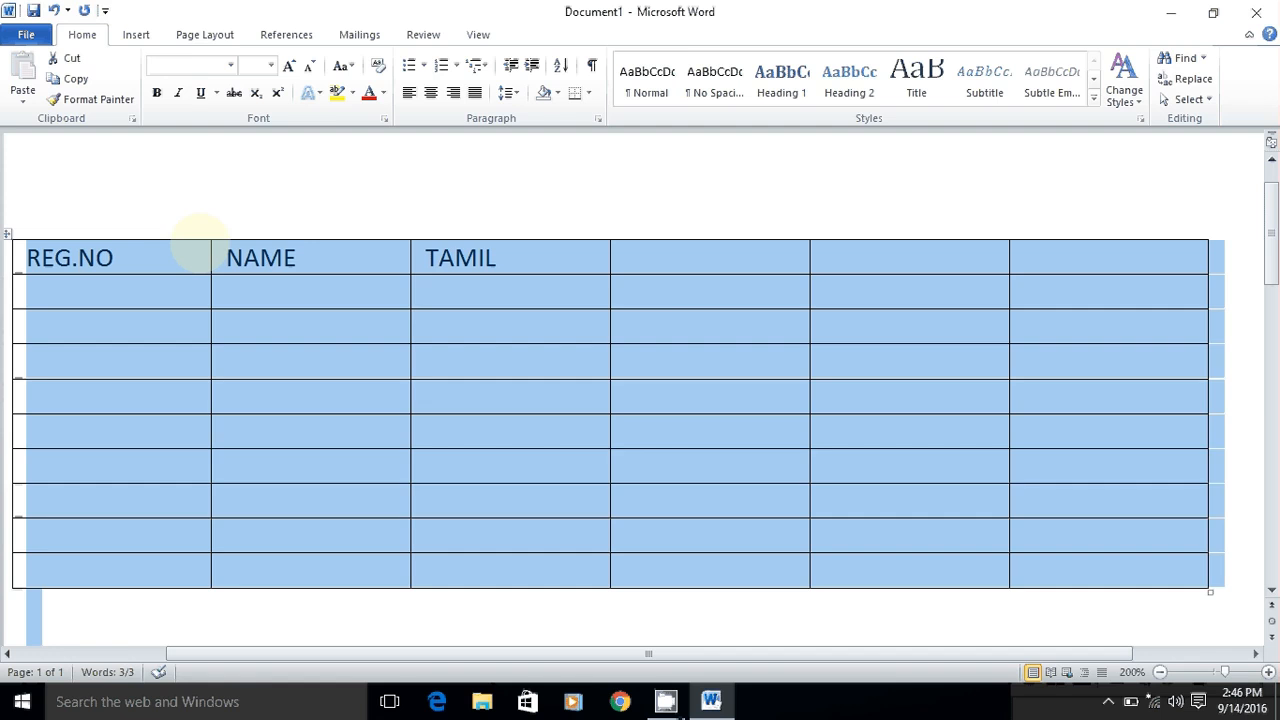
key(Delete)
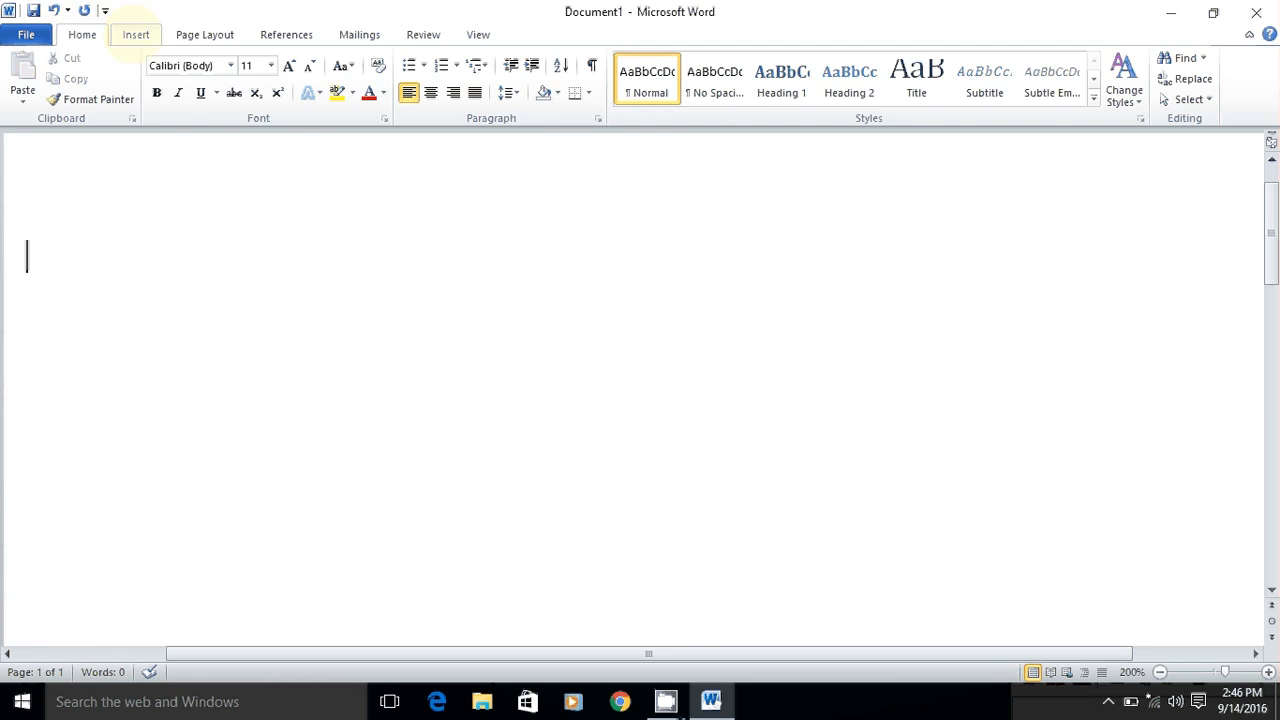
Draw a table's outer rectangle with Draw Table, undoing the first attempt and redrawing it narrower so it fits within the visible page
click(136, 34)
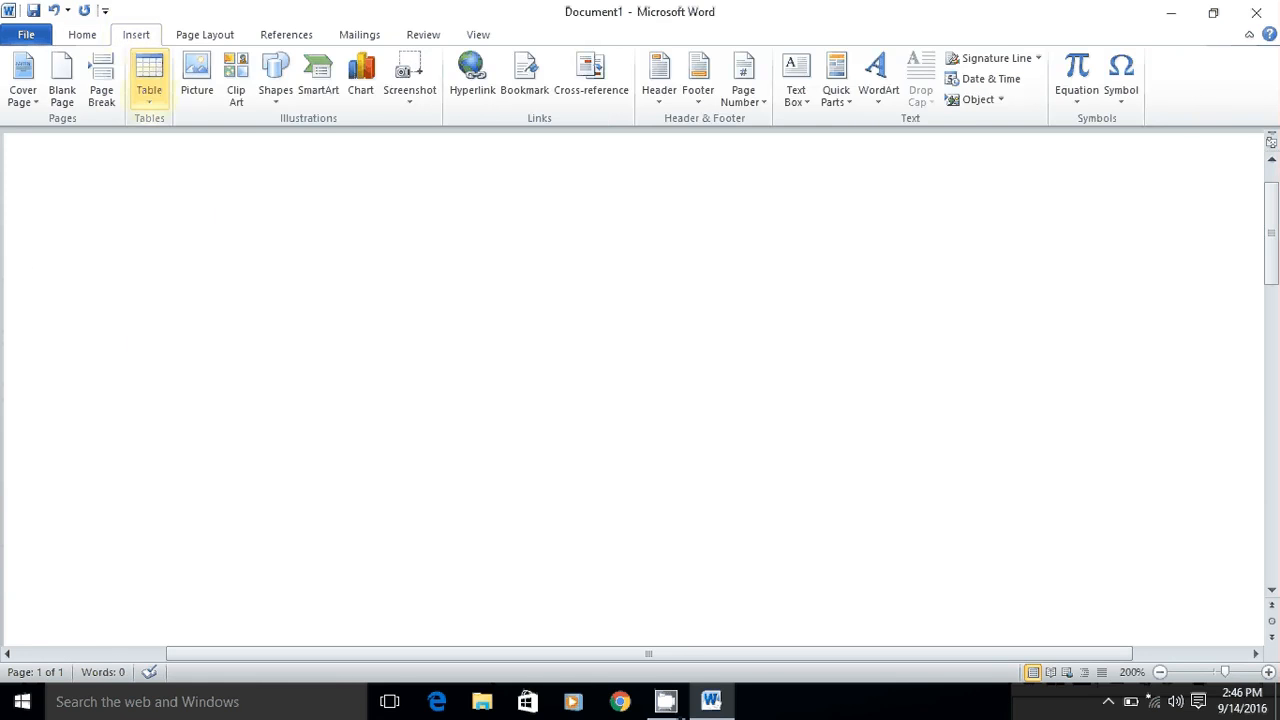
click(149, 75)
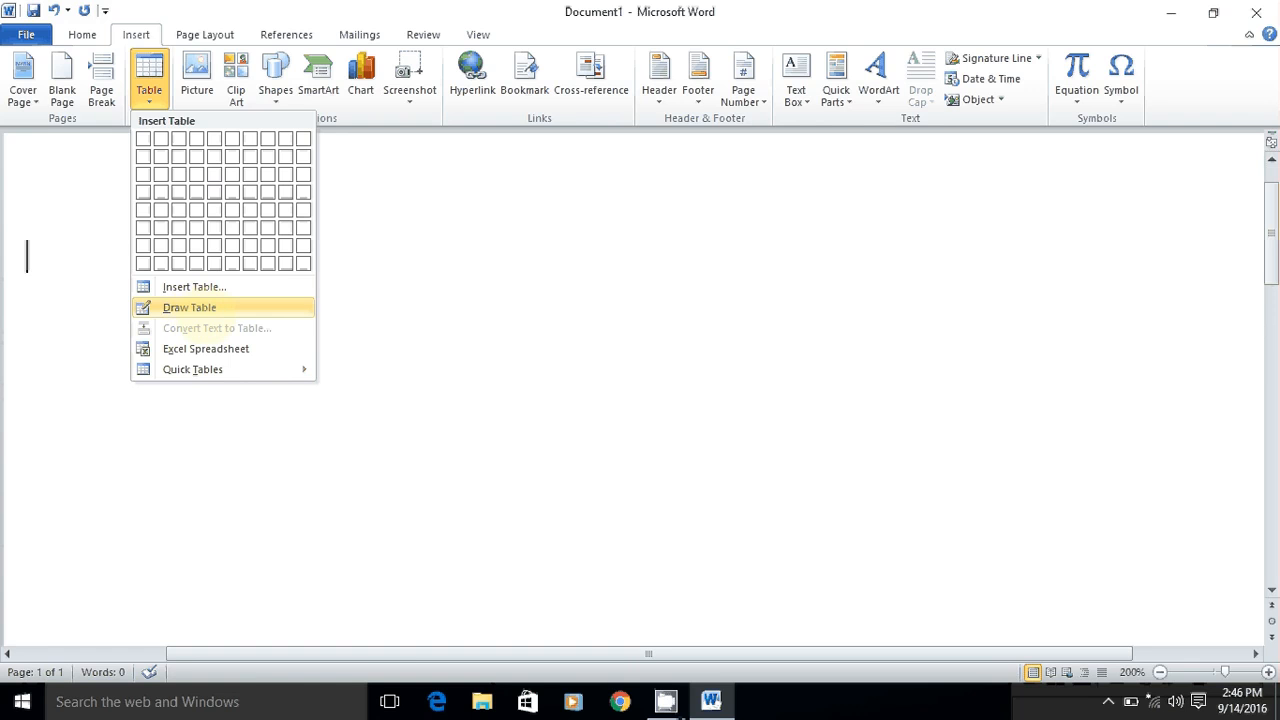
click(190, 307)
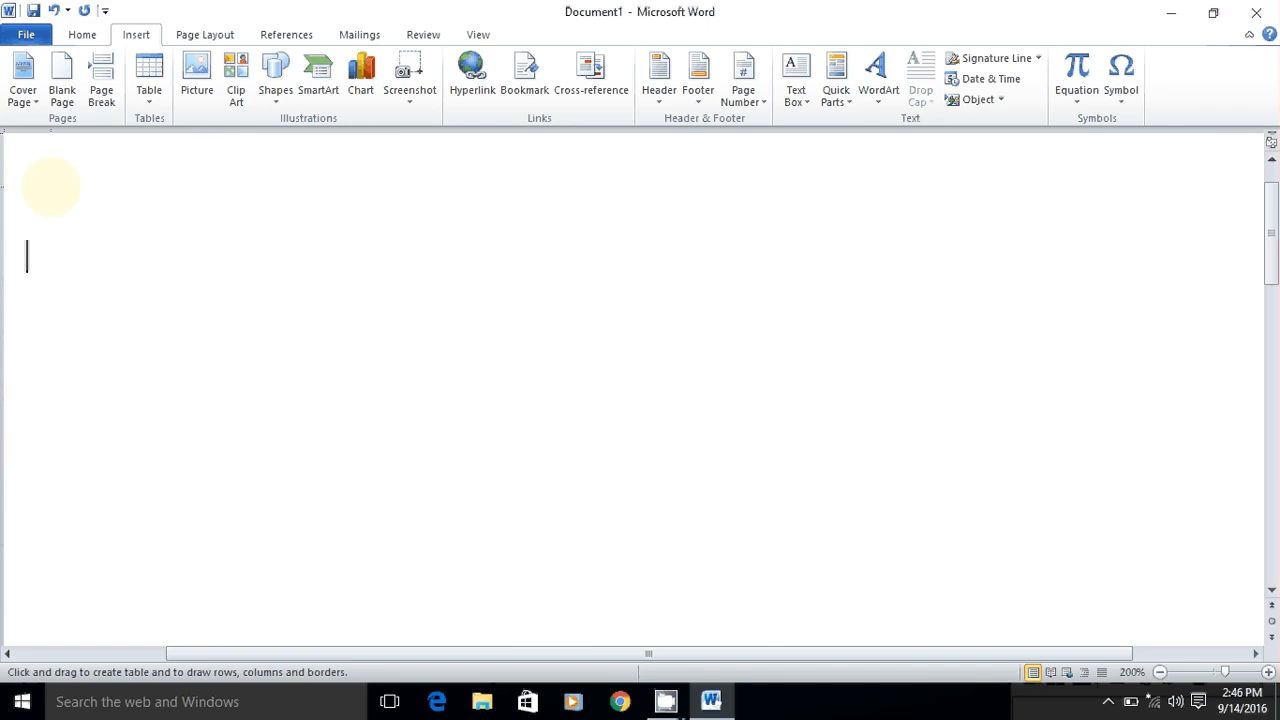
mouse_move(51, 187)
mouse_down()
mouse_move(409, 457)
mouse_move(1010, 450)
mouse_up()
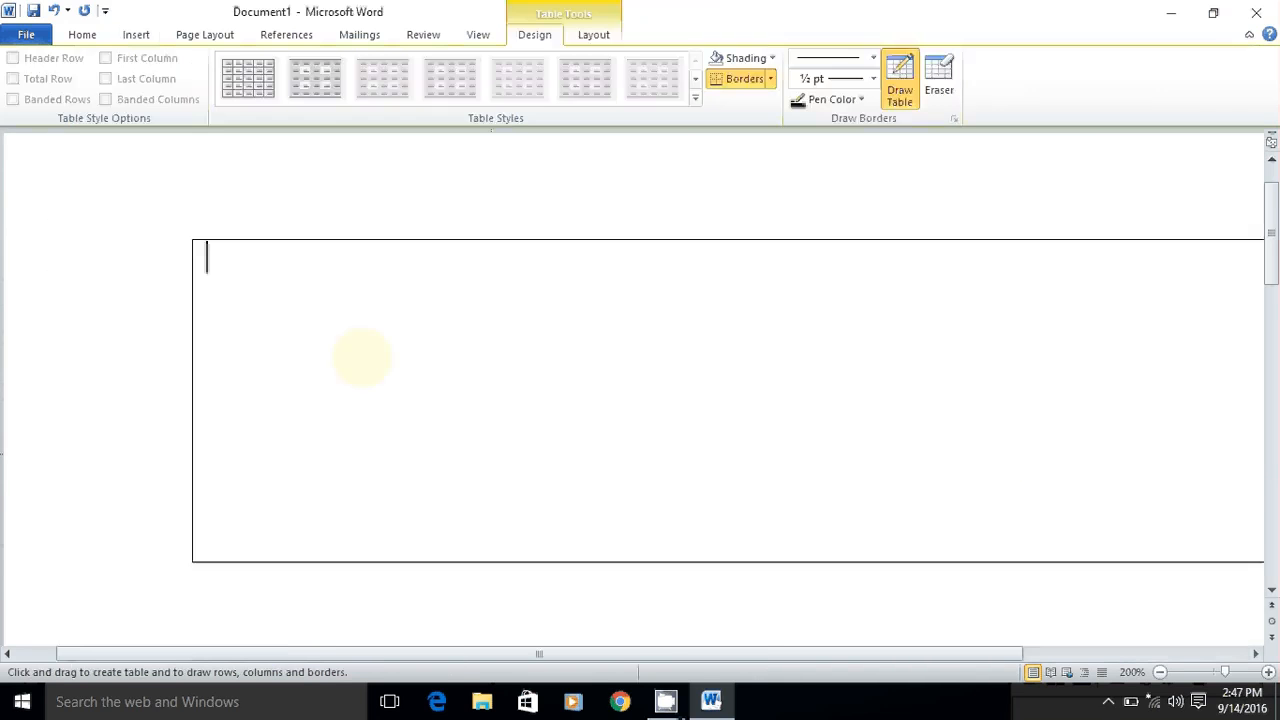
key(ctrl+z)
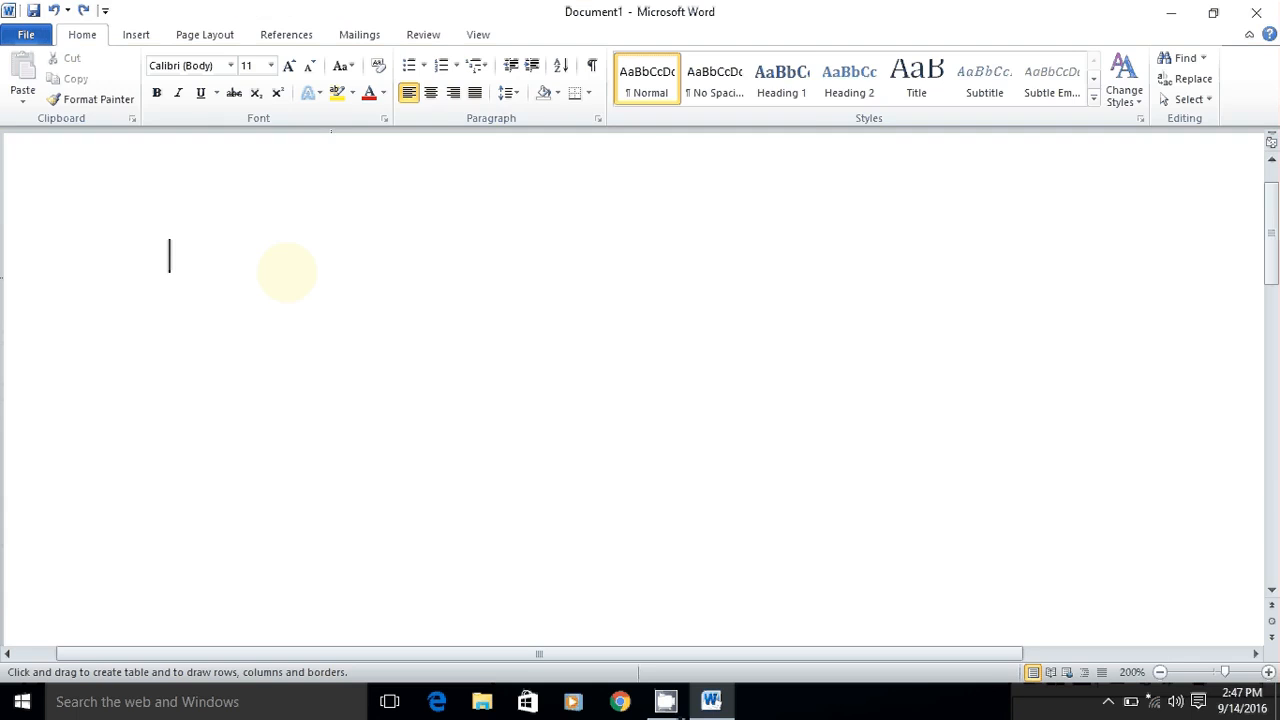
mouse_move(197, 239)
mouse_down()
mouse_move(806, 429)
mouse_move(866, 460)
mouse_up()
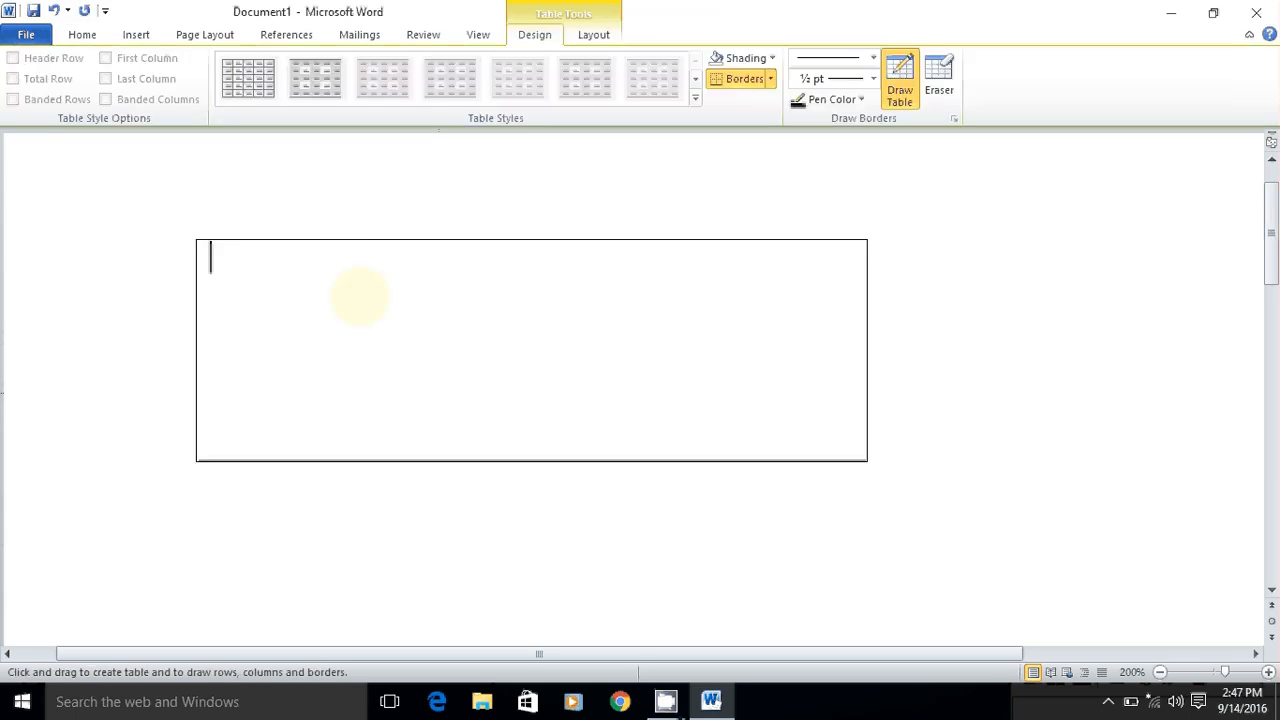
Draw three vertical and two horizontal lines inside the outline to divide it into four columns and three rows
drag(342, 455, 342, 245)
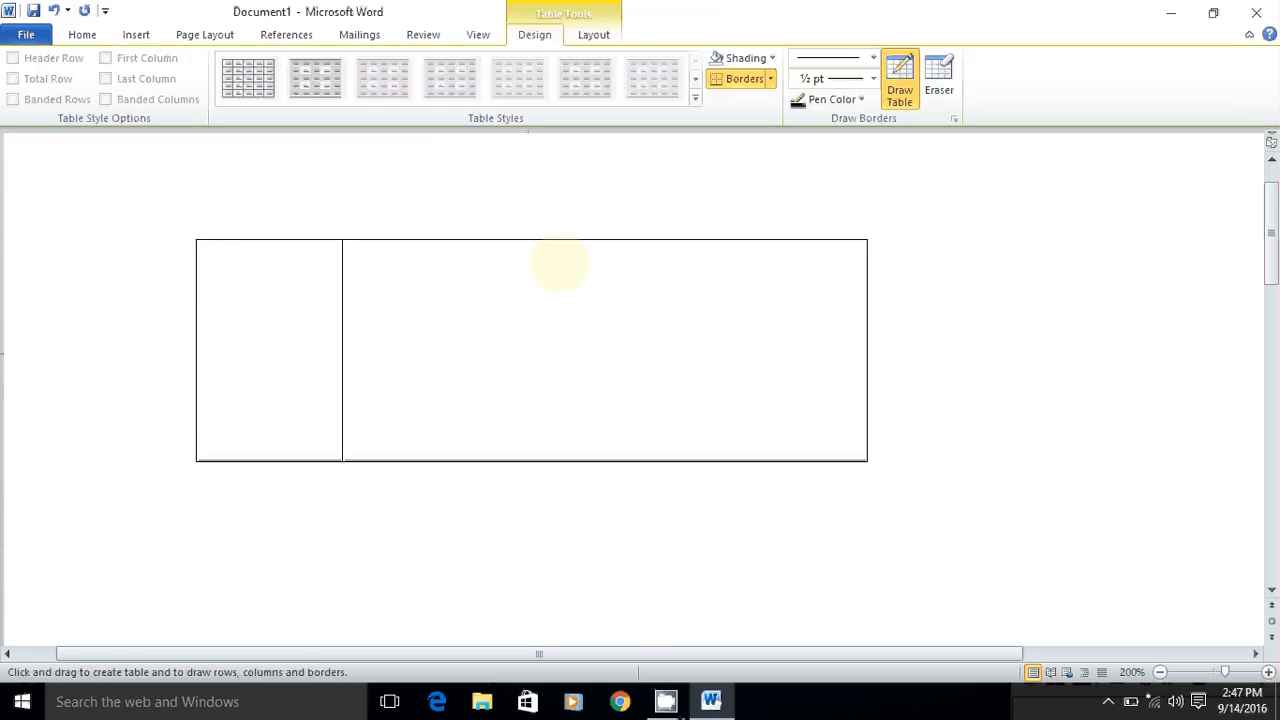
drag(510, 248, 514, 422)
drag(678, 246, 686, 409)
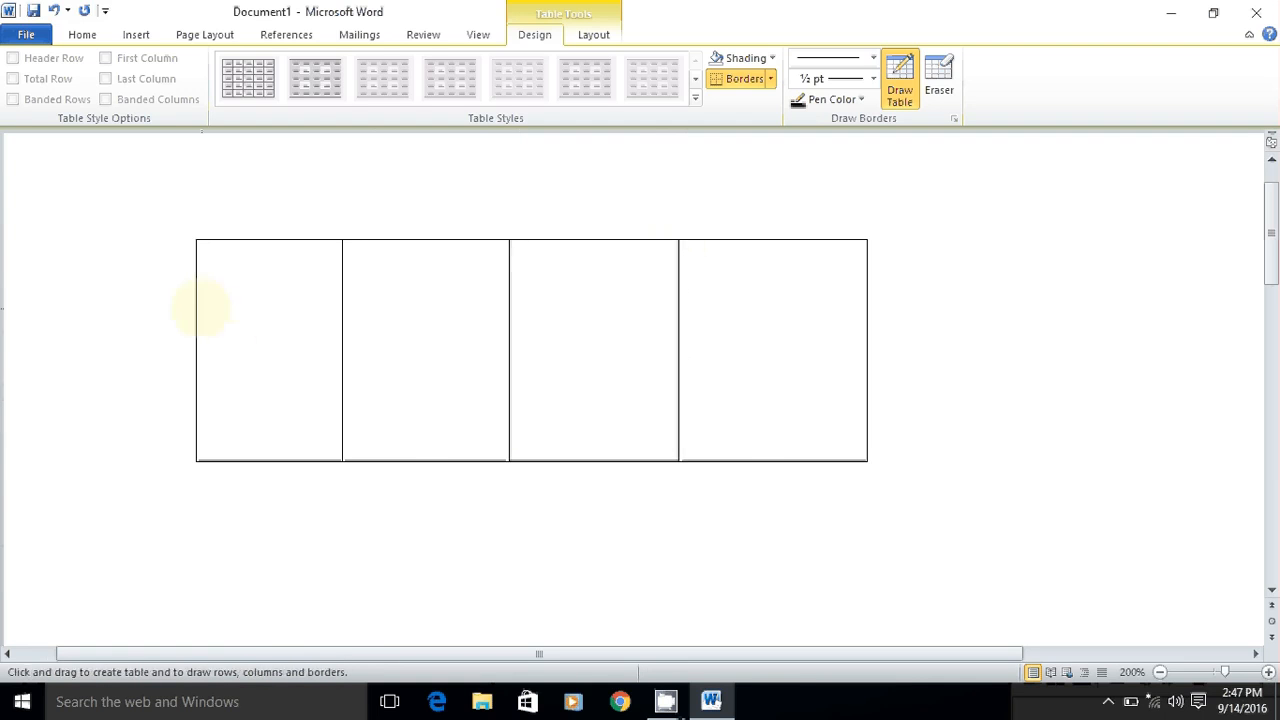
drag(200, 308, 753, 327)
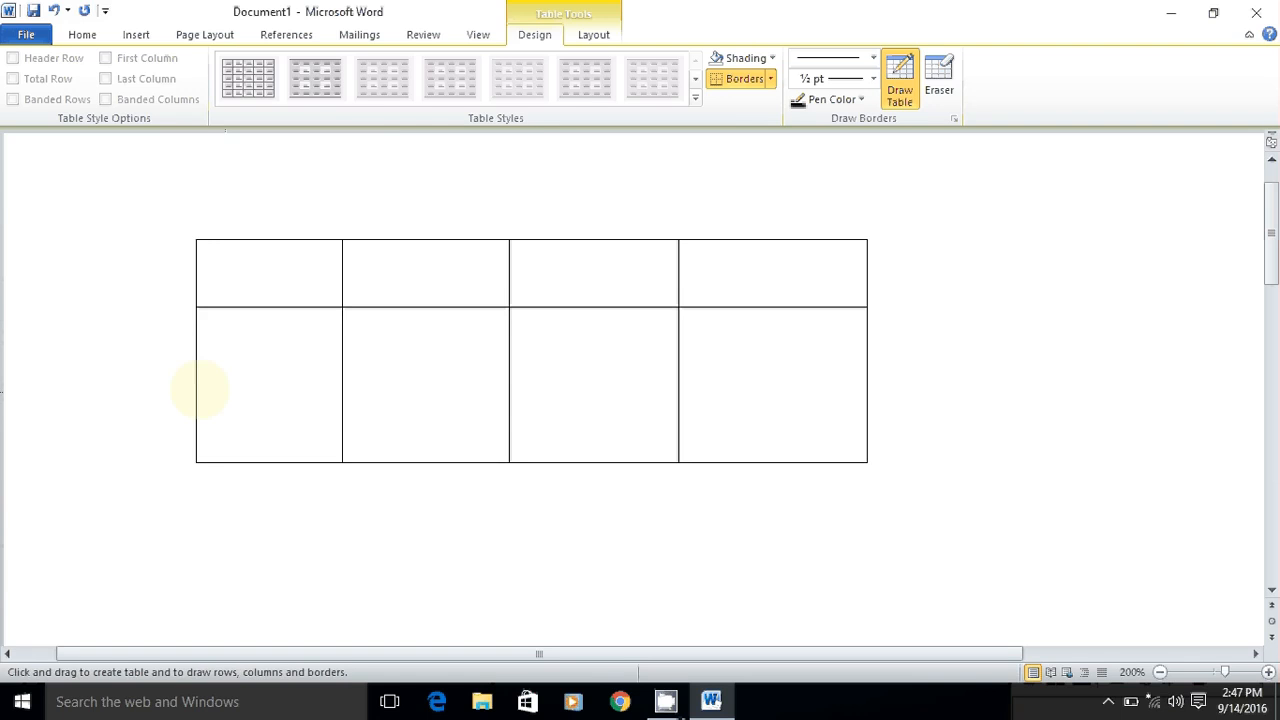
drag(200, 390, 803, 388)
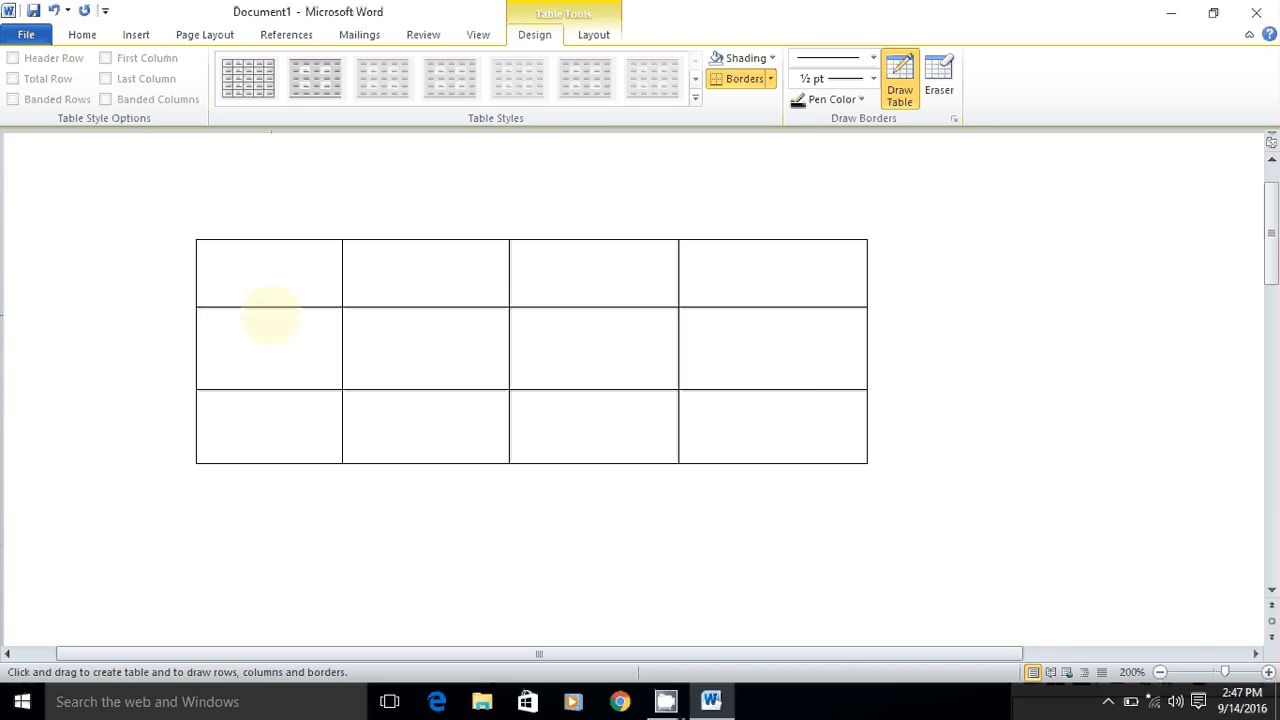
Stop drawing and distribute the rows and columns of the whole drawn table evenly
key(Escape)
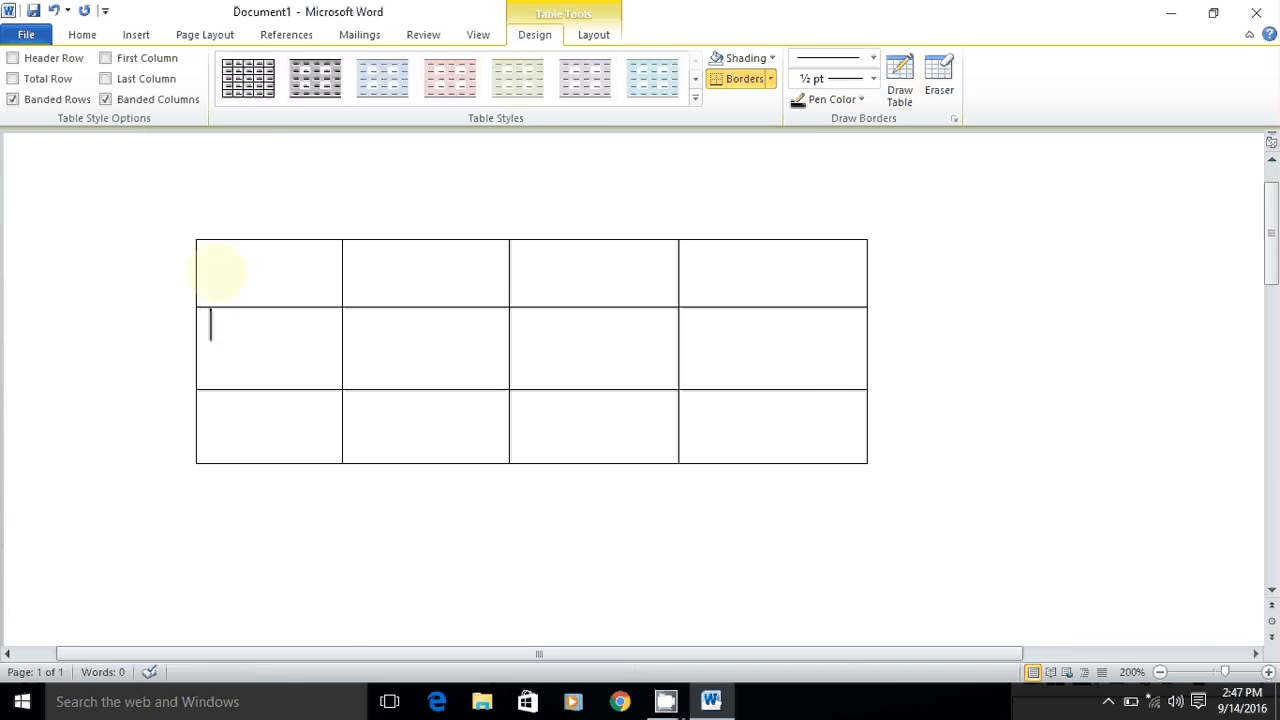
mouse_move(223, 271)
mouse_down()
mouse_move(800, 349)
mouse_move(820, 428)
mouse_up()
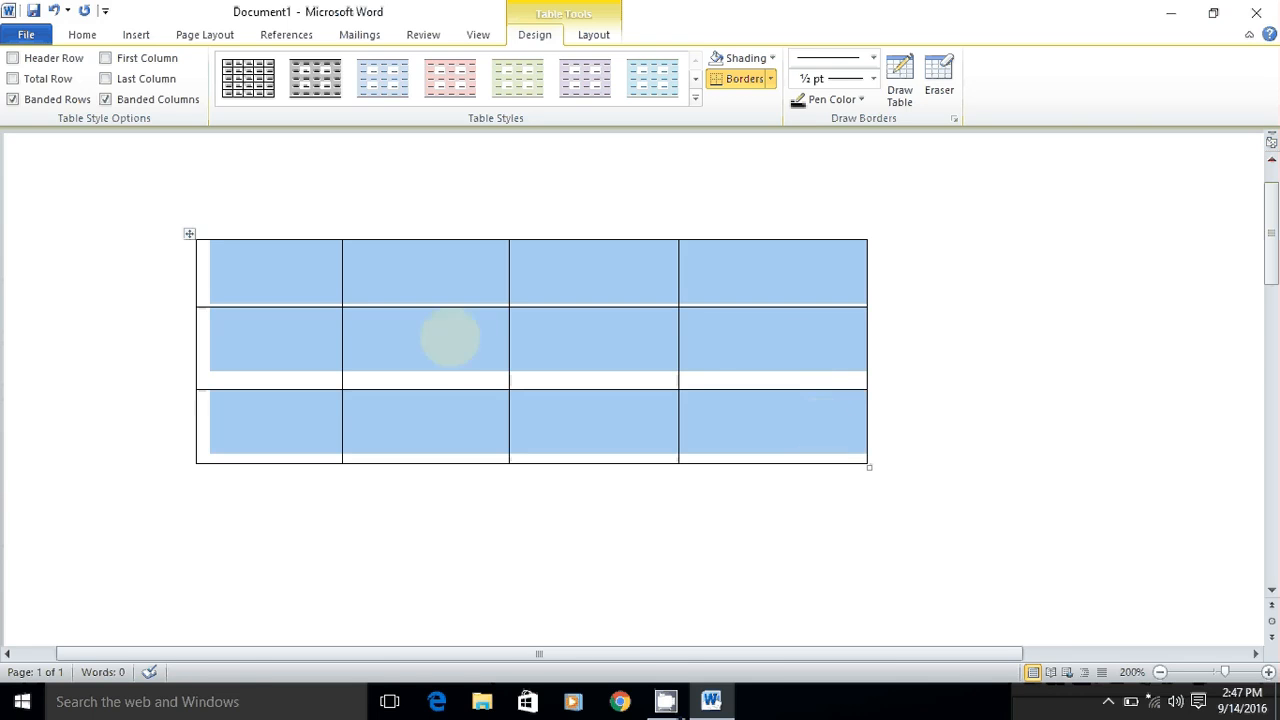
right_click(450, 338)
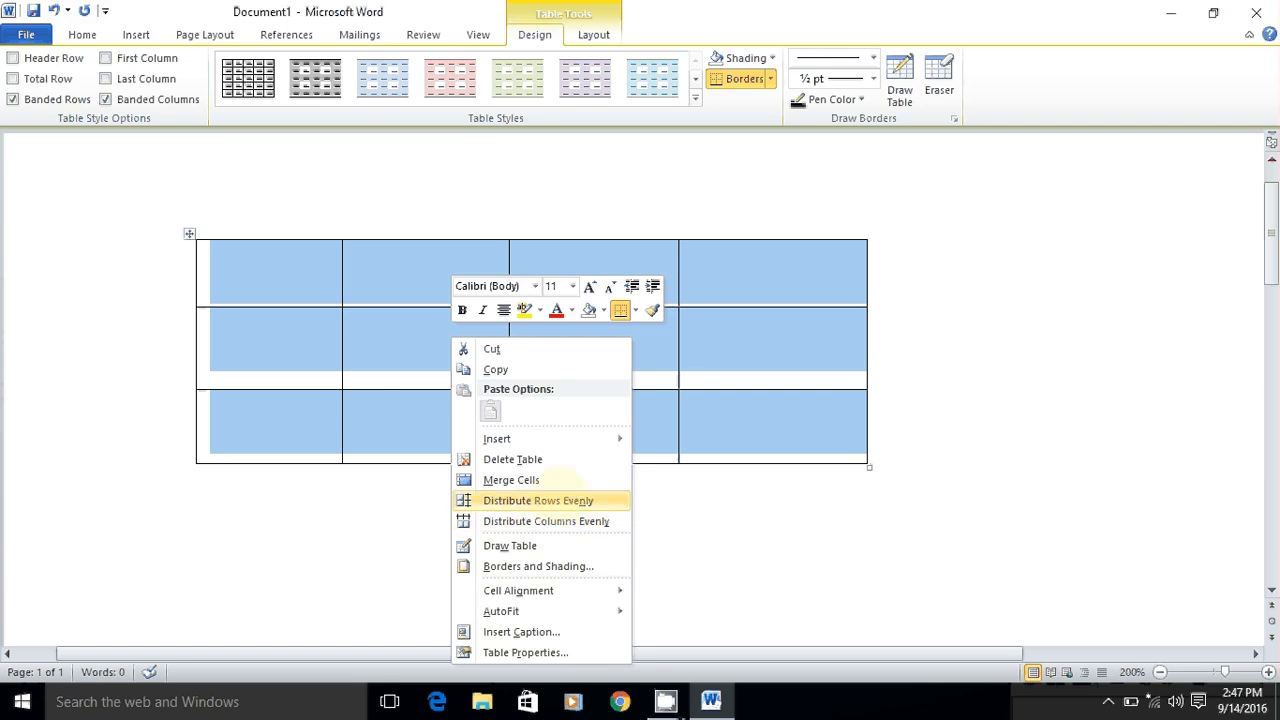
click(560, 498)
right_click(398, 350)
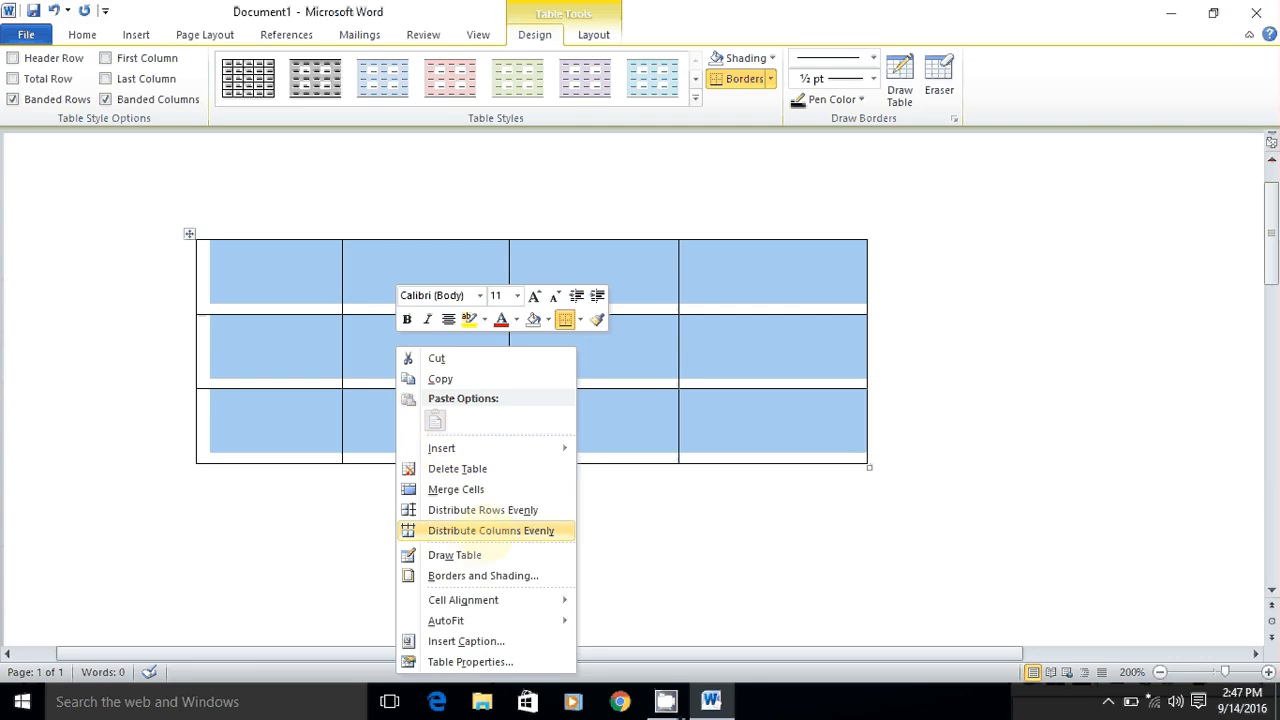
click(545, 531)
click(550, 542)
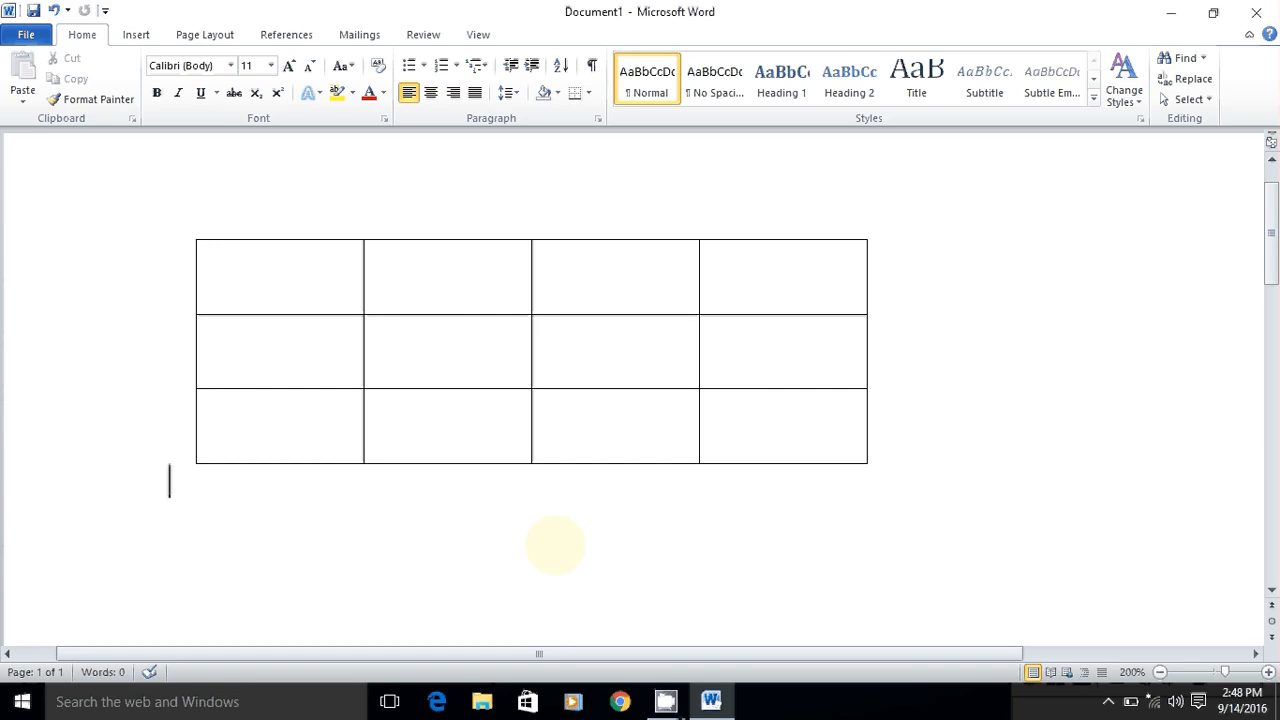
drag(337, 306, 345, 360)
drag(409, 400, 847, 457)
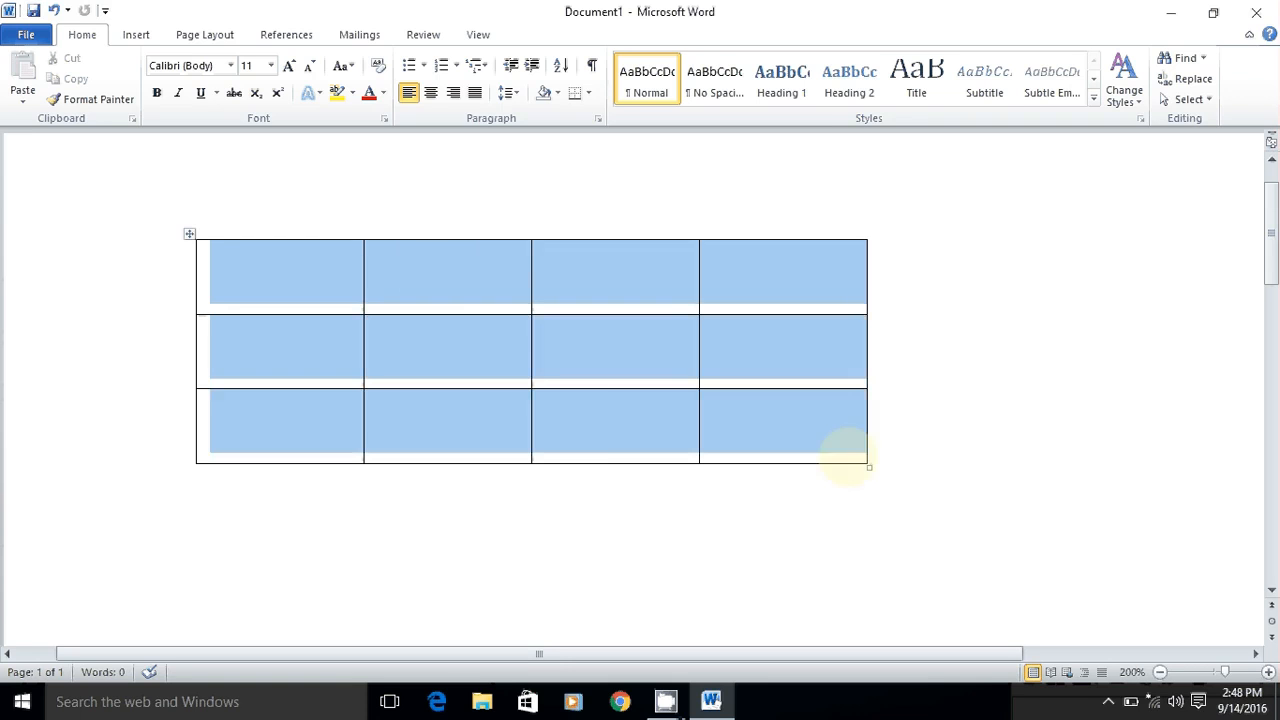
right_click(429, 279)
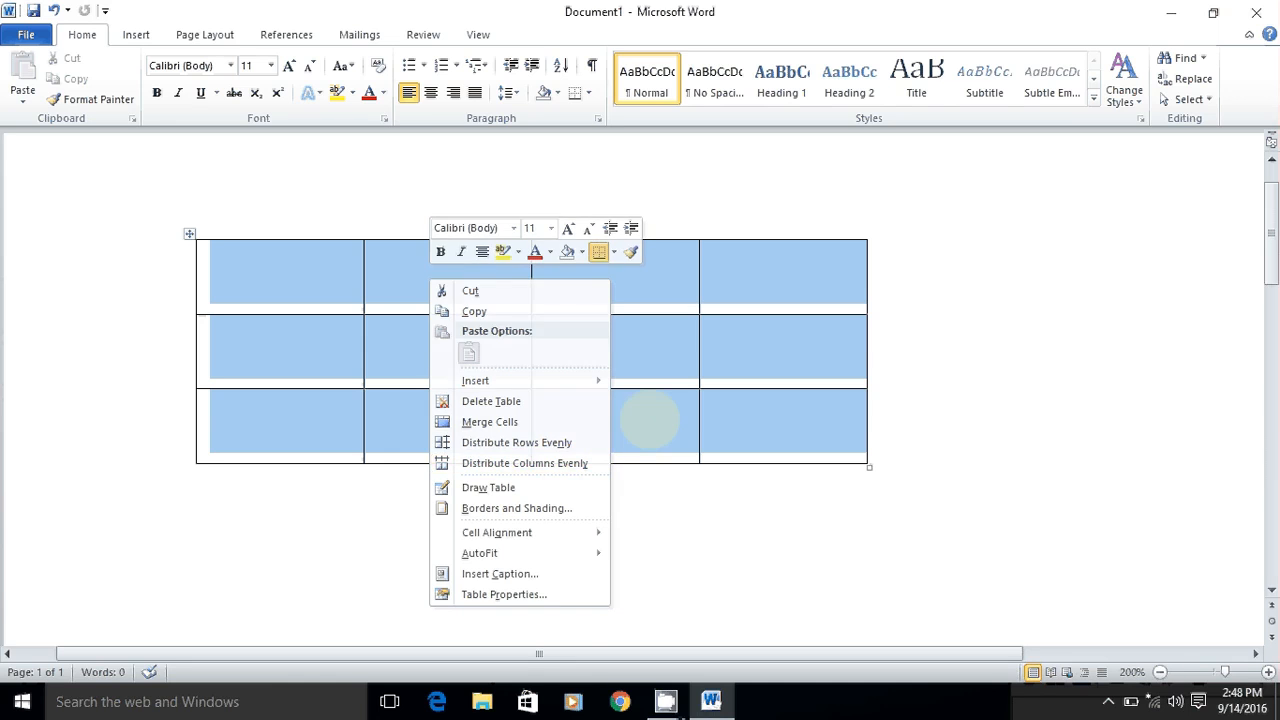
key(Escape)
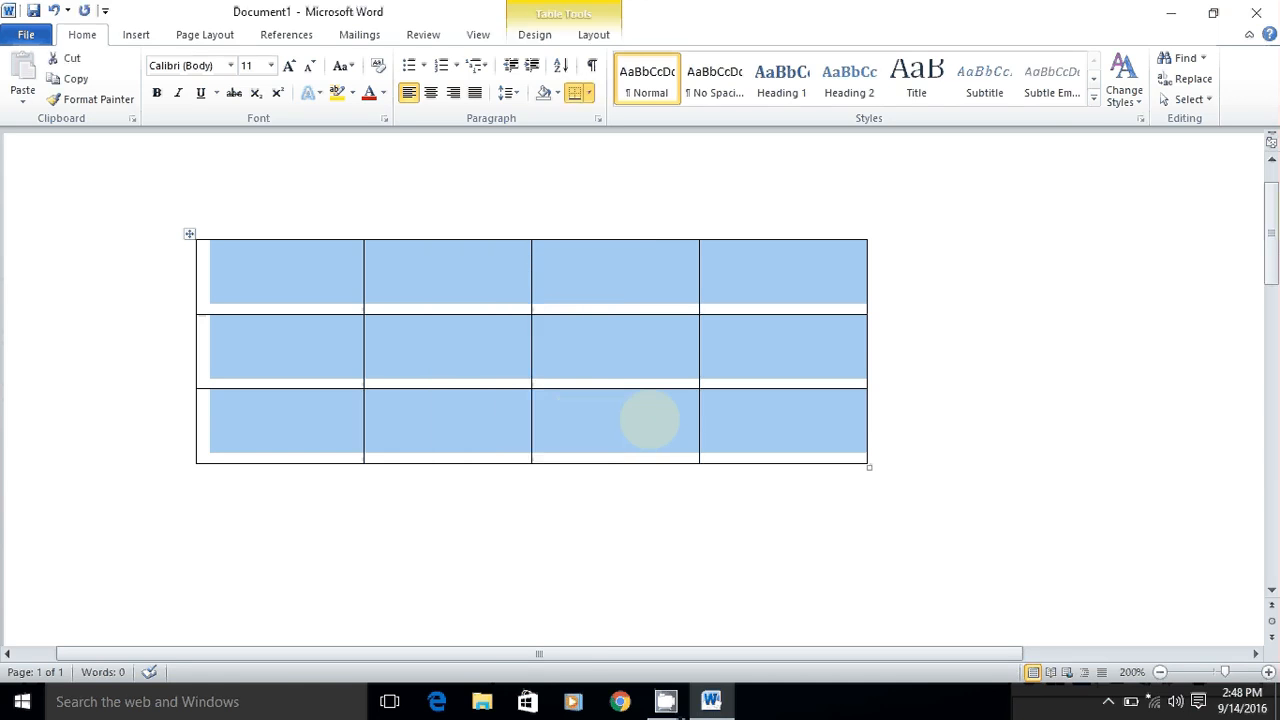
click(323, 277)
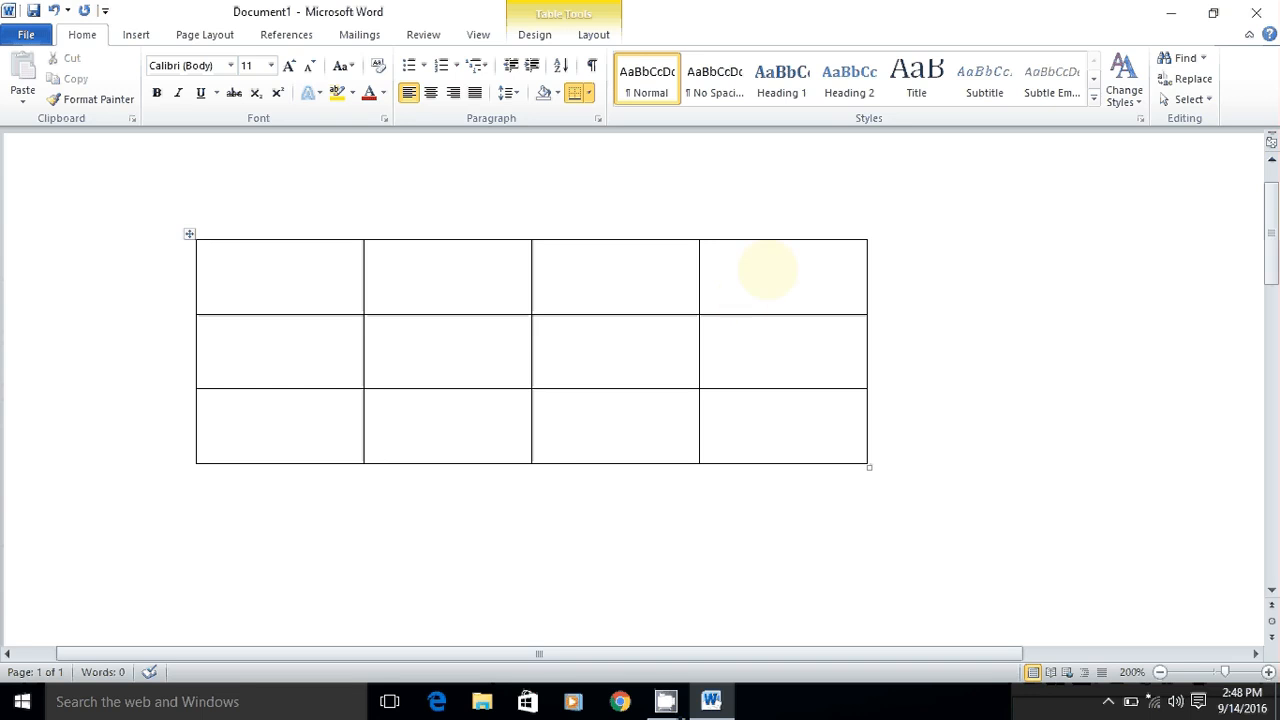
Insert two new columns, one after the other, to the right of the table's last column
click(766, 271)
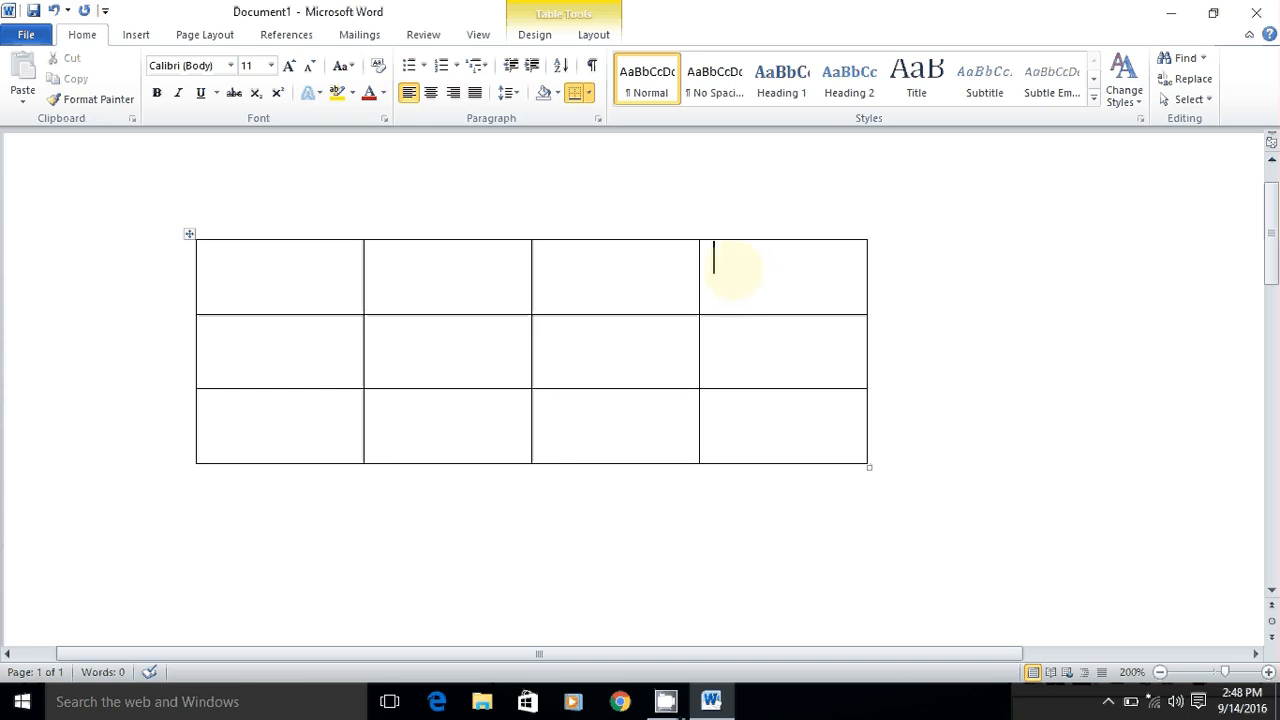
right_click(732, 268)
mouse_move(790, 333)
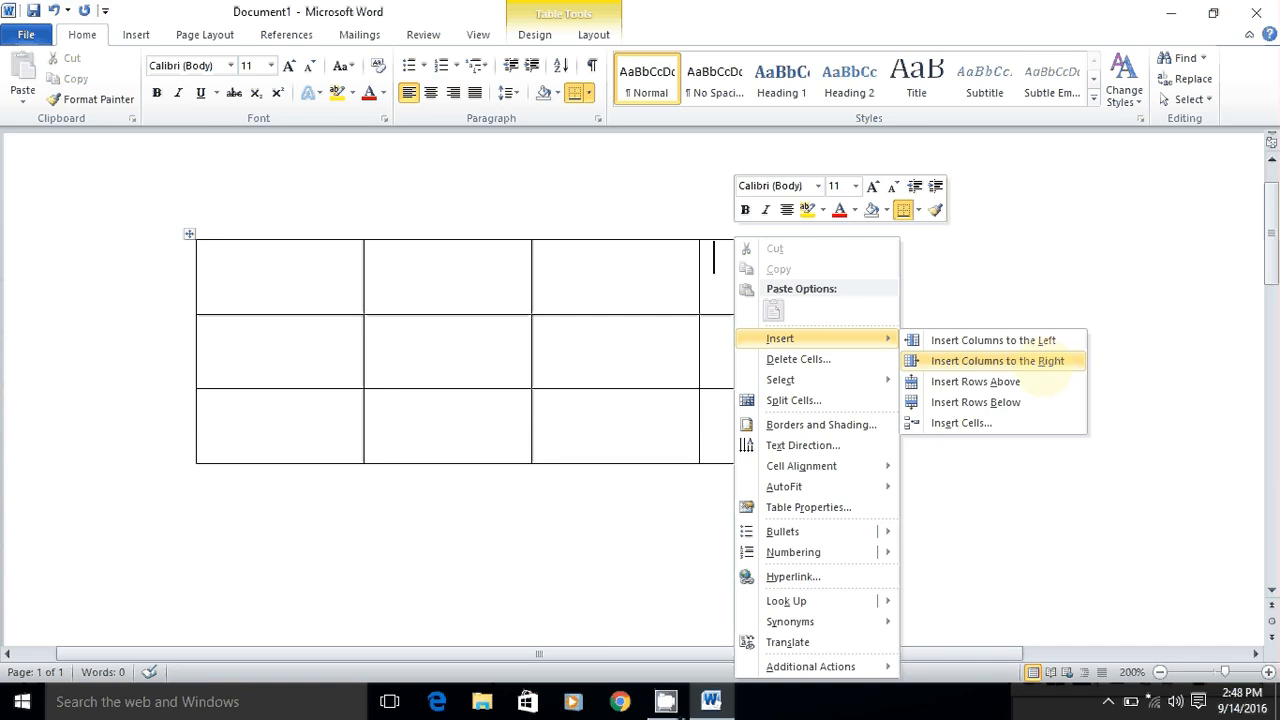
click(1040, 361)
click(955, 275)
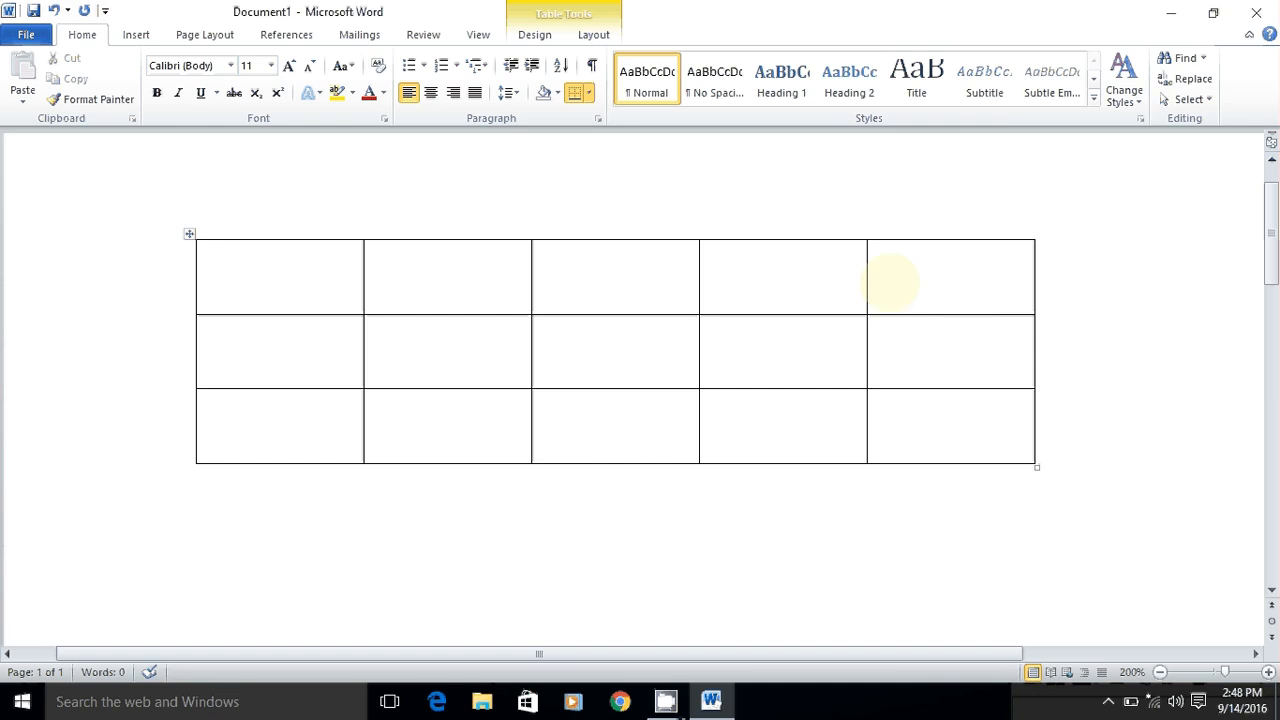
right_click(893, 278)
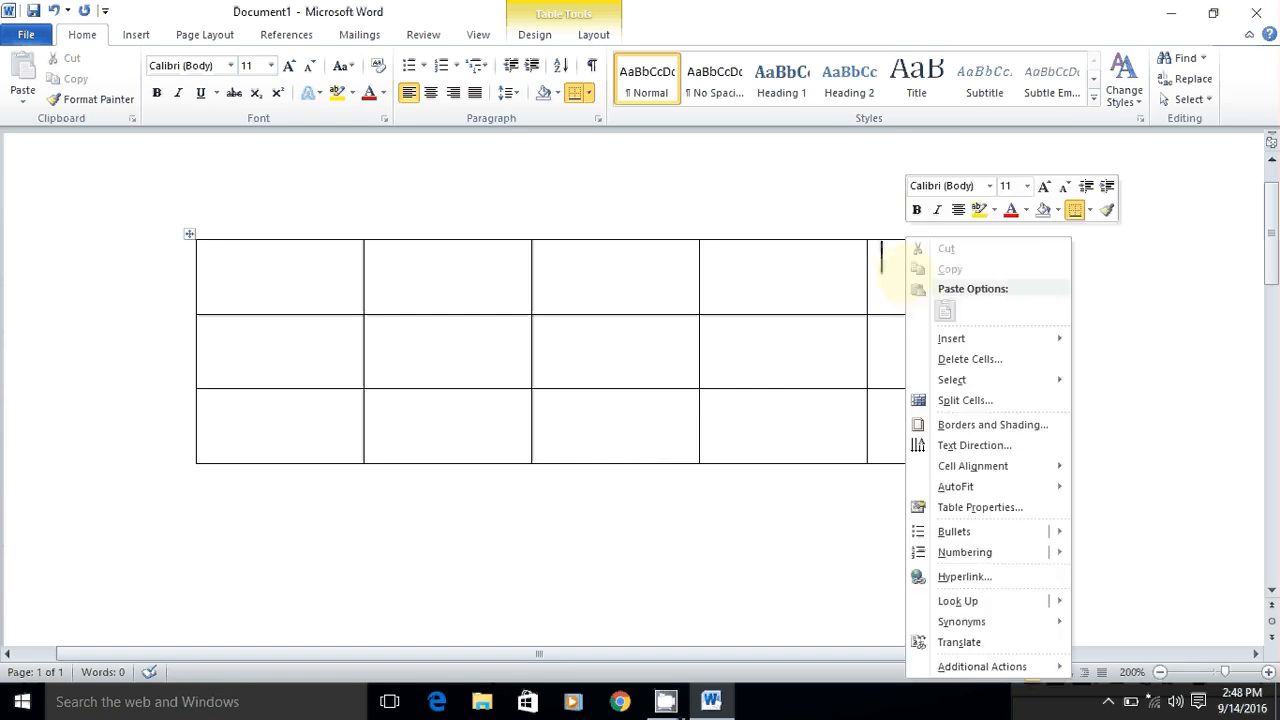
mouse_move(945, 340)
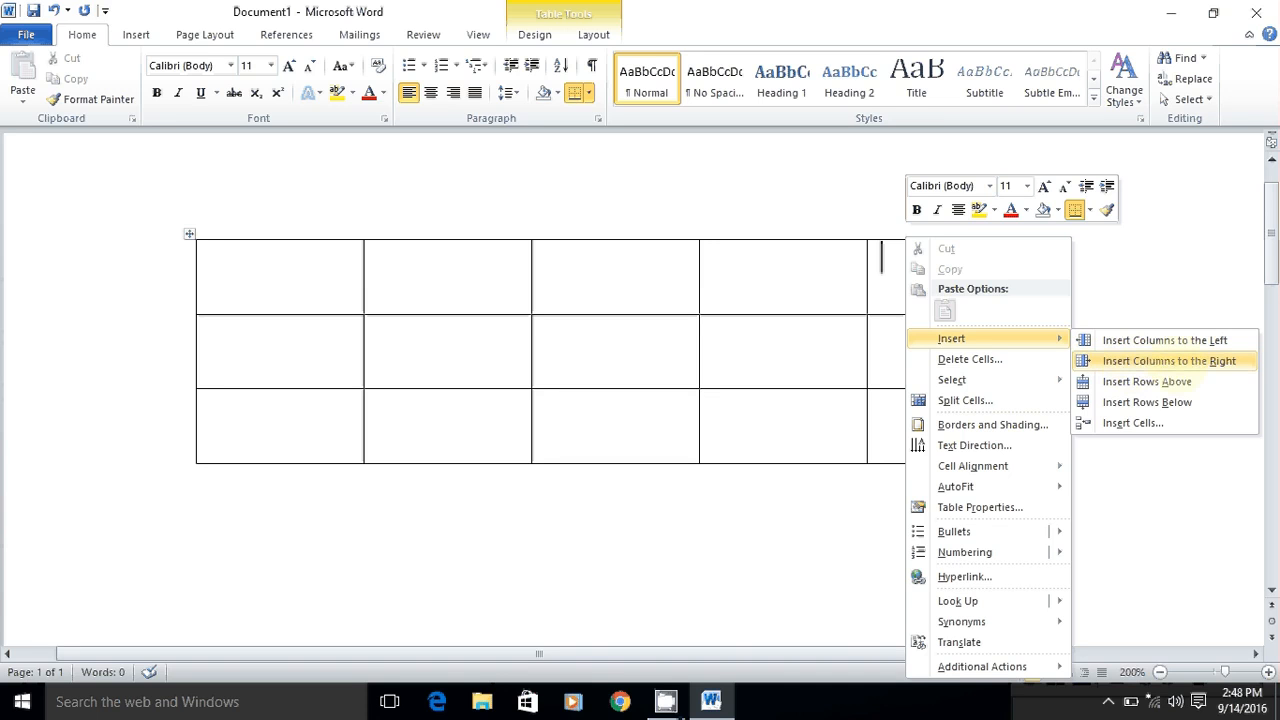
click(1168, 361)
click(1125, 362)
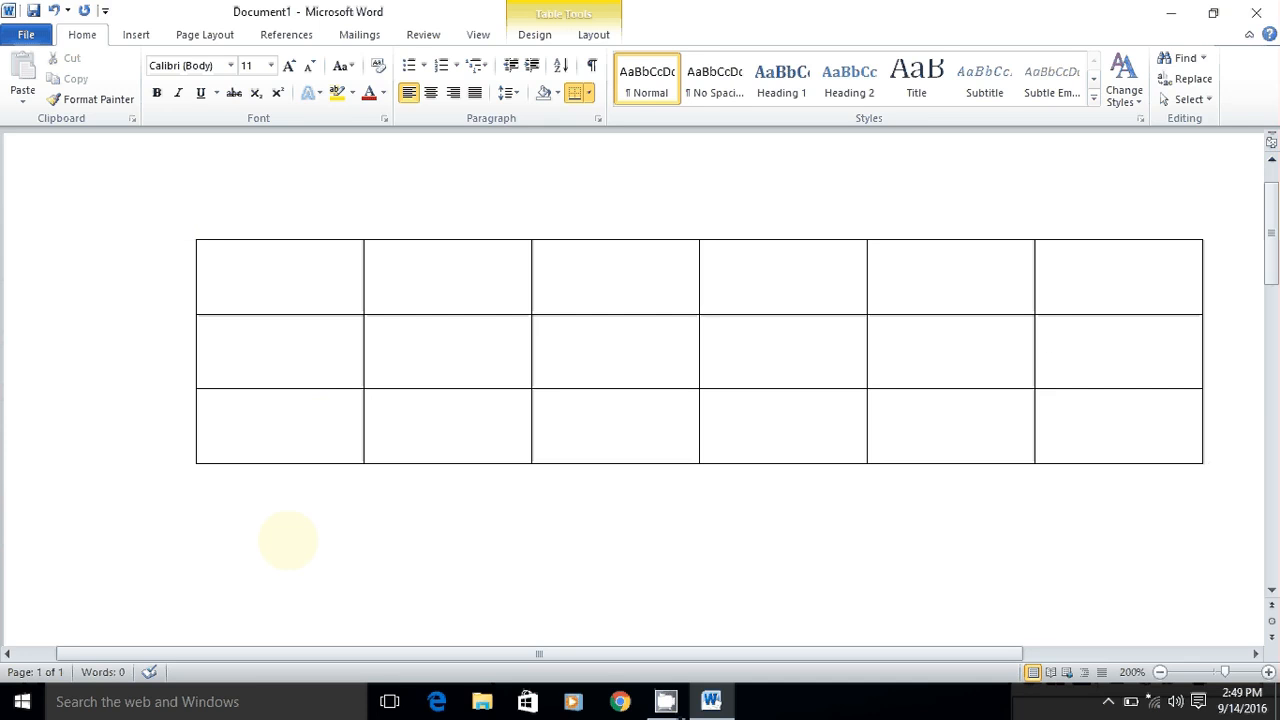
Insert a new row below the table's last row
click(243, 430)
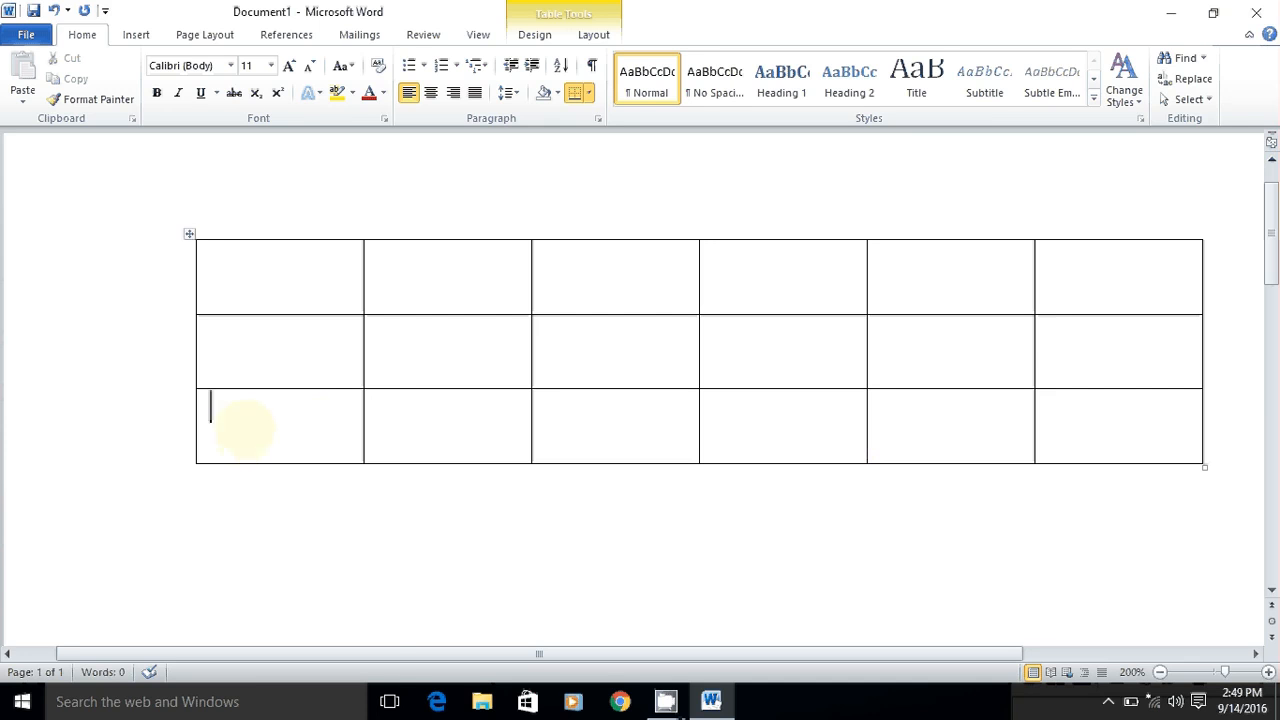
right_click(238, 426)
mouse_move(270, 338)
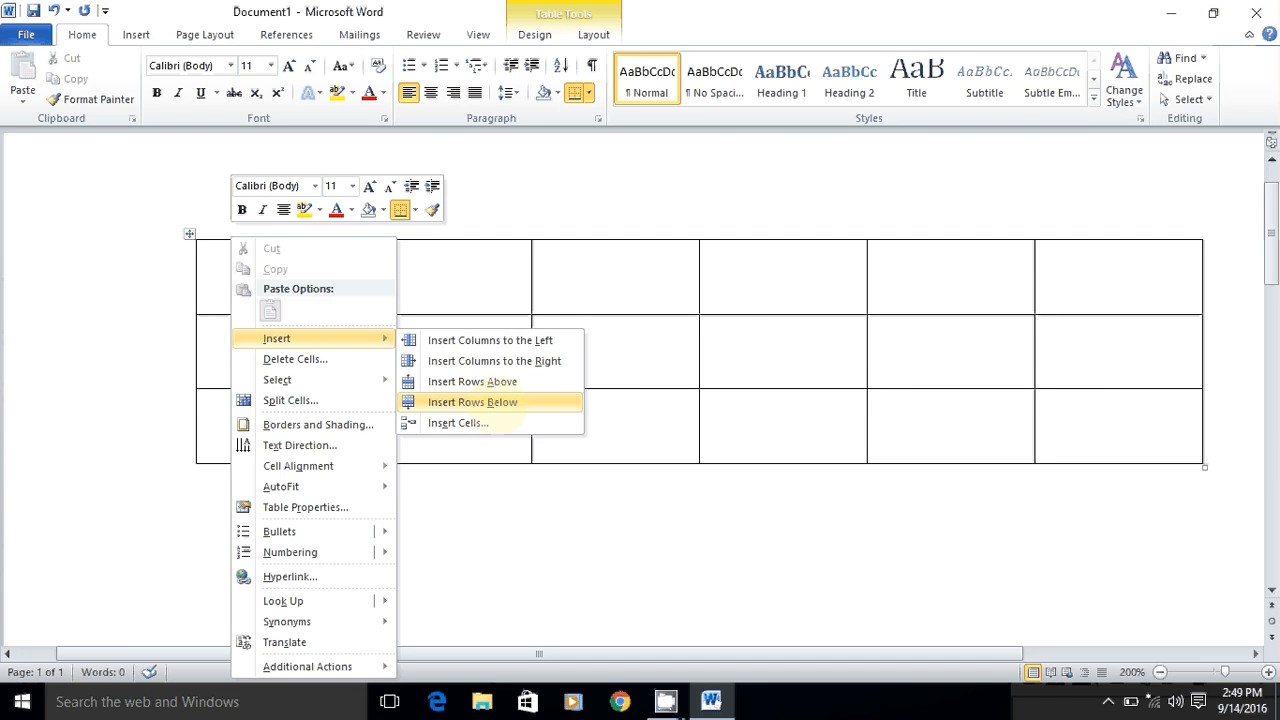
click(480, 402)
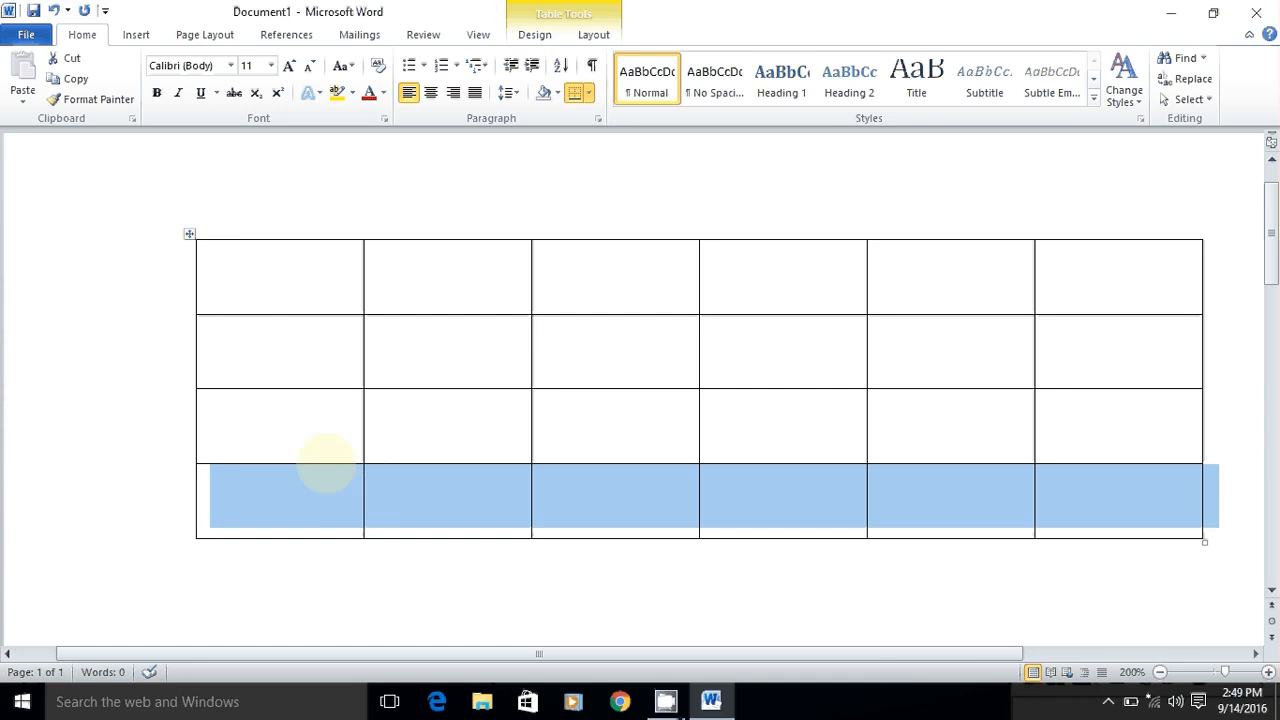
Insert a new row above the table's first row
click(281, 260)
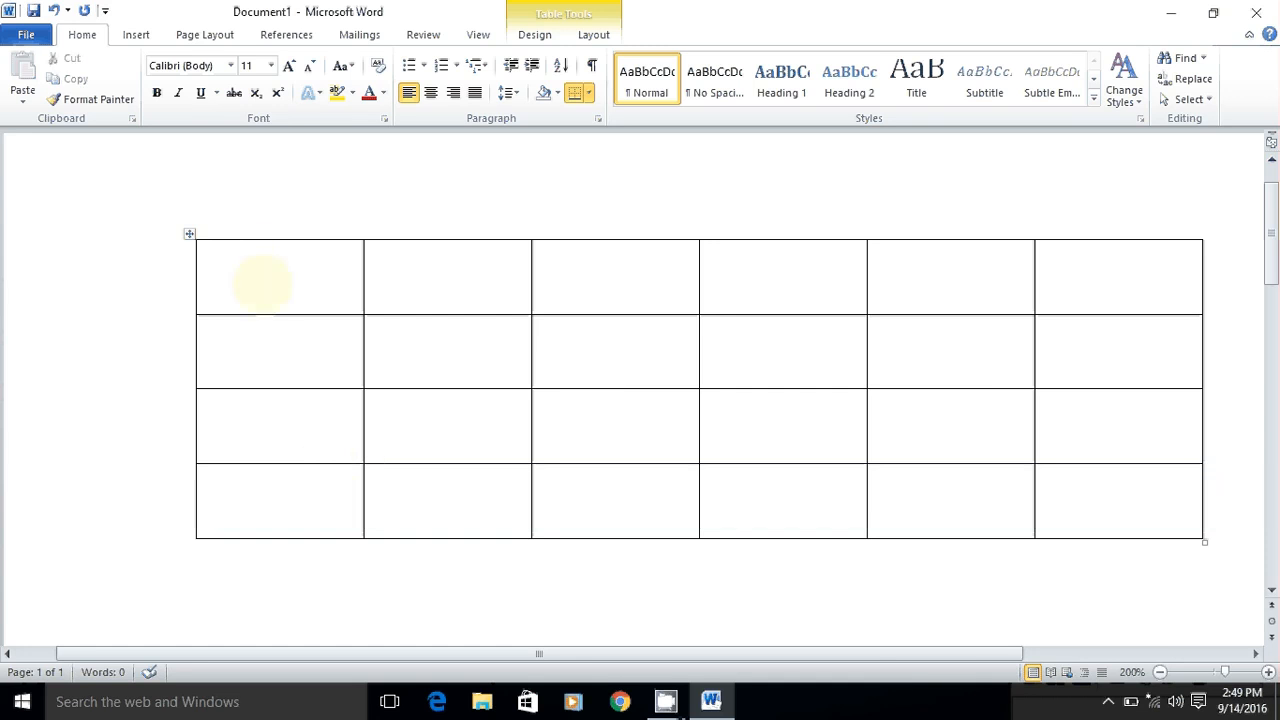
right_click(254, 238)
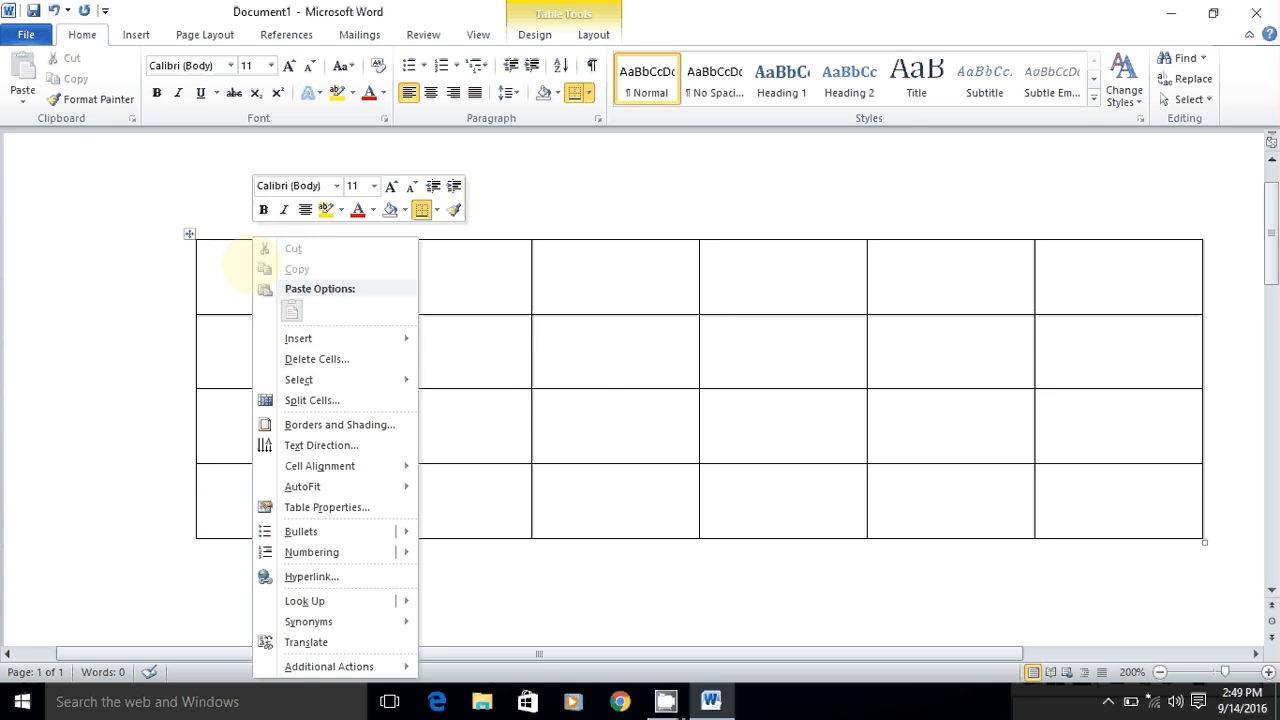
mouse_move(383, 338)
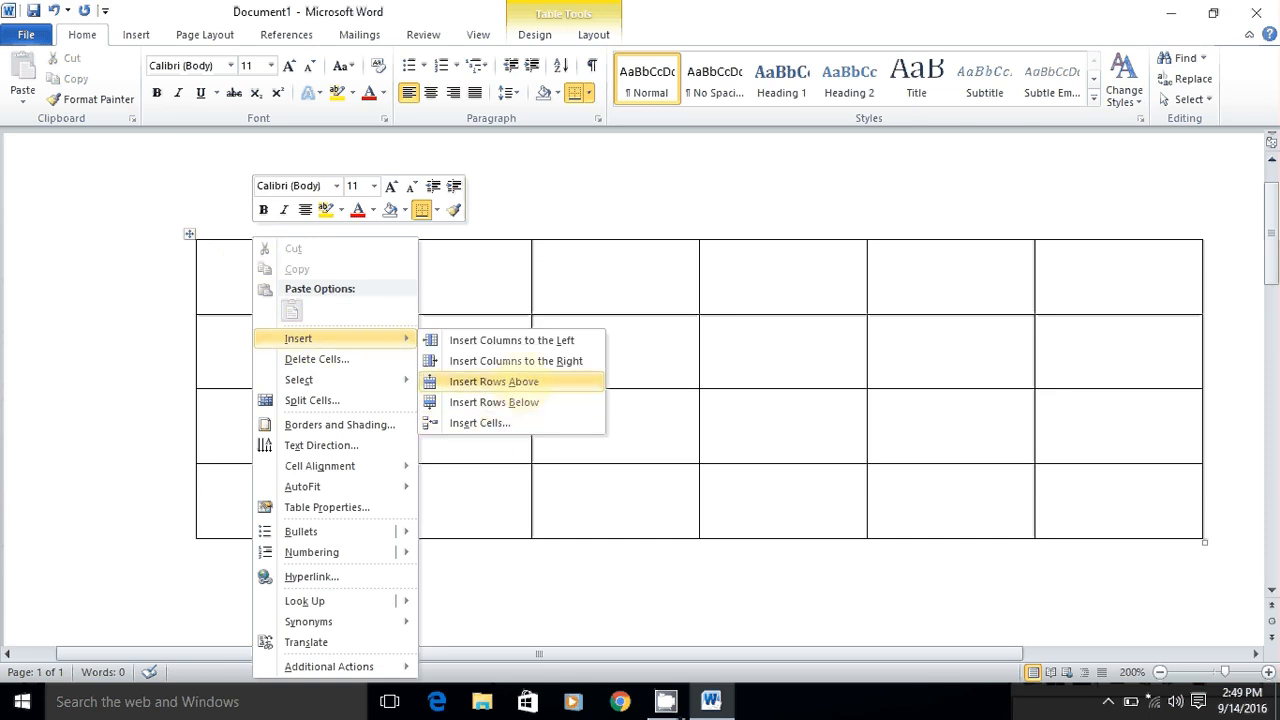
click(494, 381)
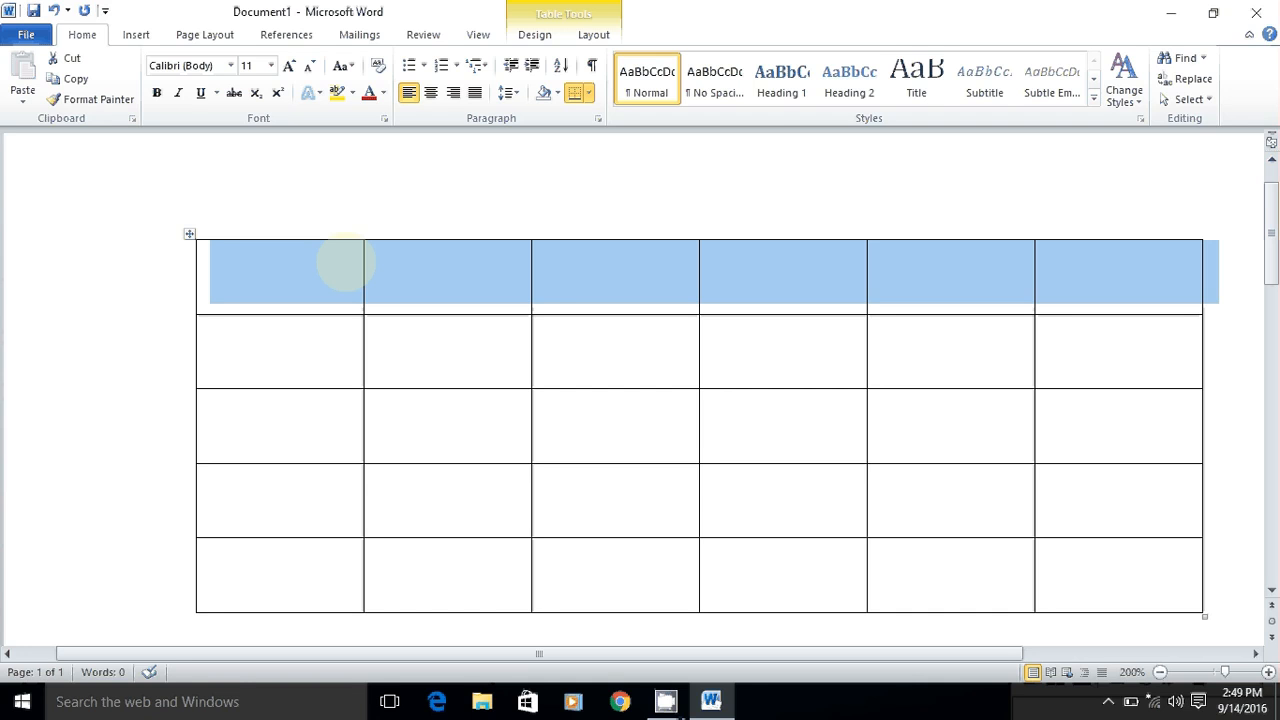
click(435, 370)
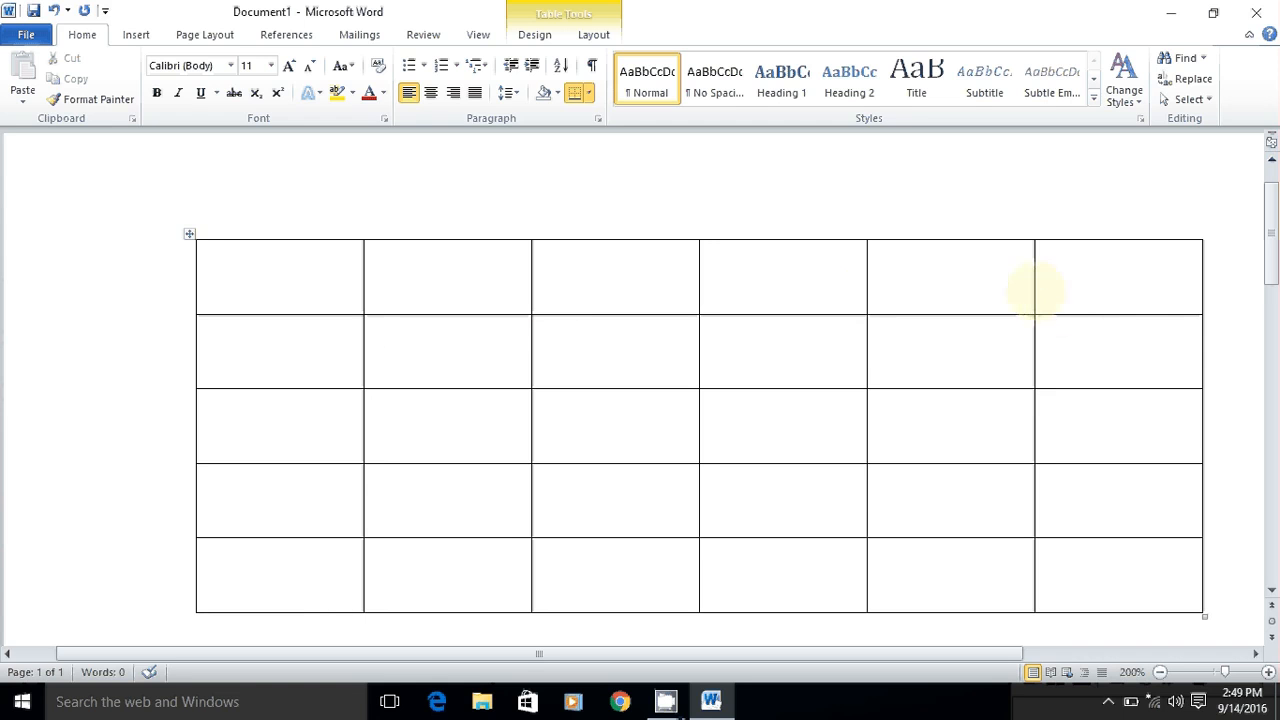
Select the table's entire last column and delete it
click(1103, 209)
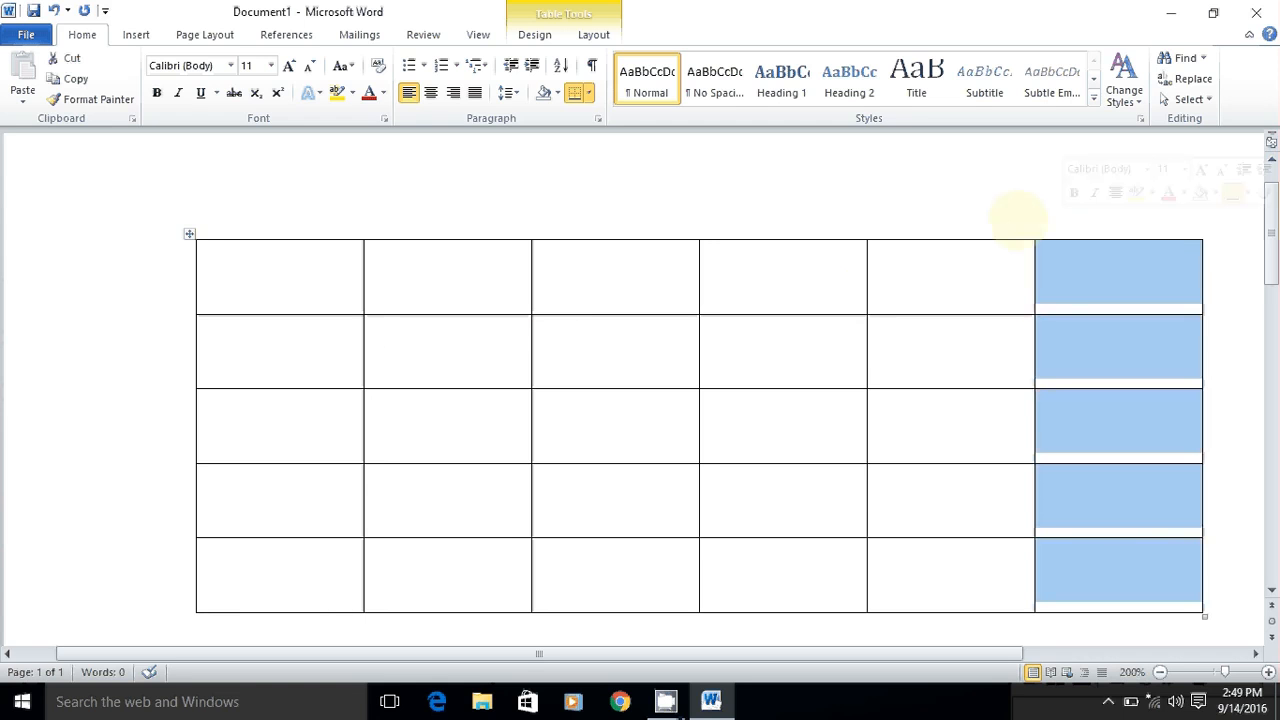
click(1068, 282)
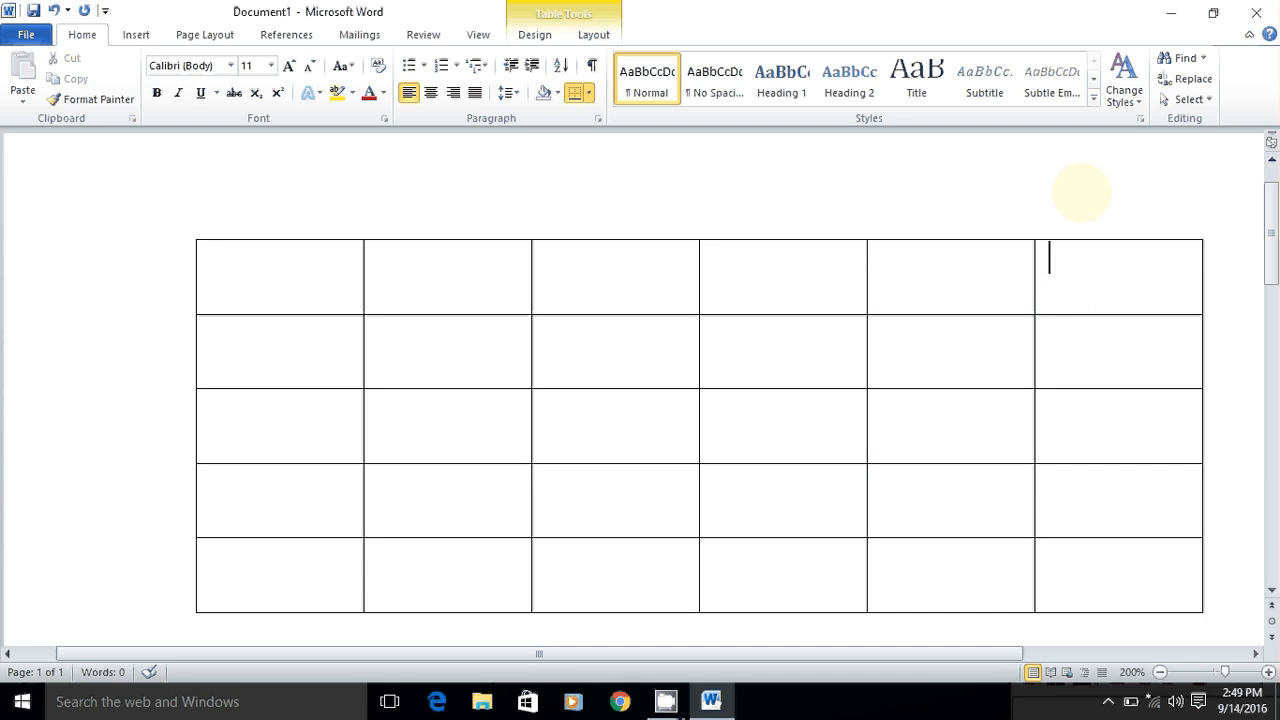
click(1080, 200)
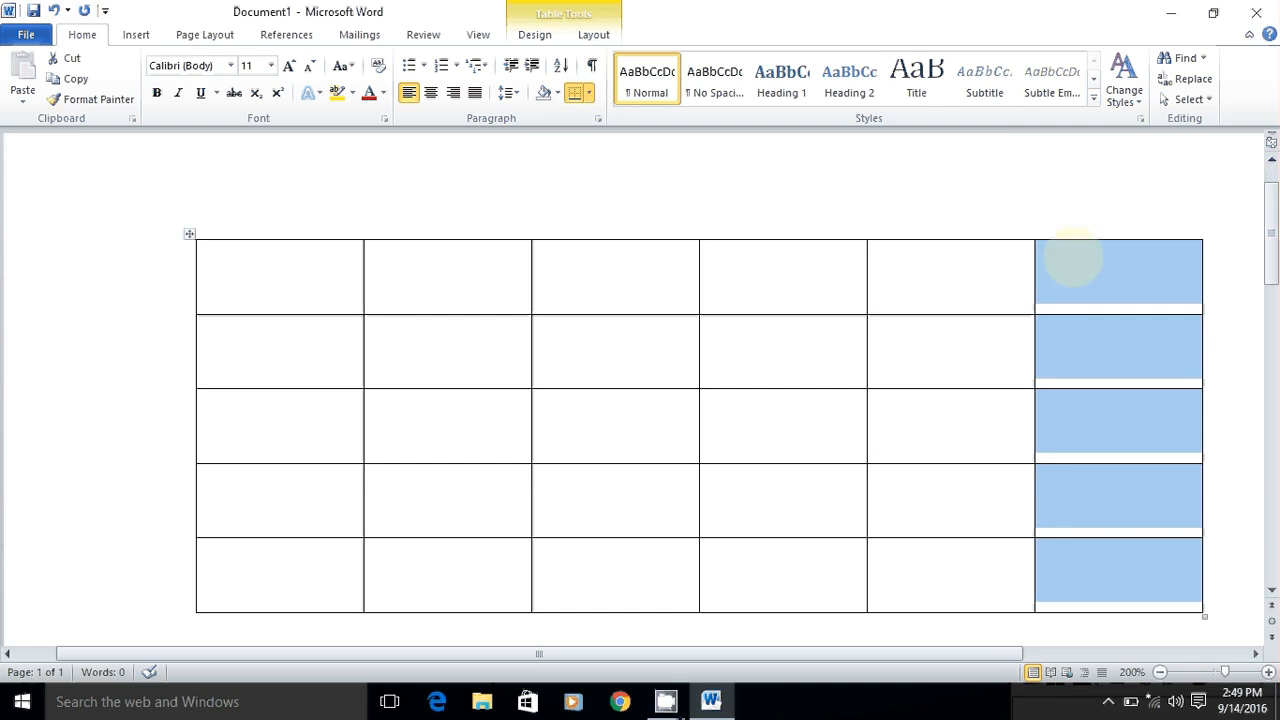
right_click(1072, 260)
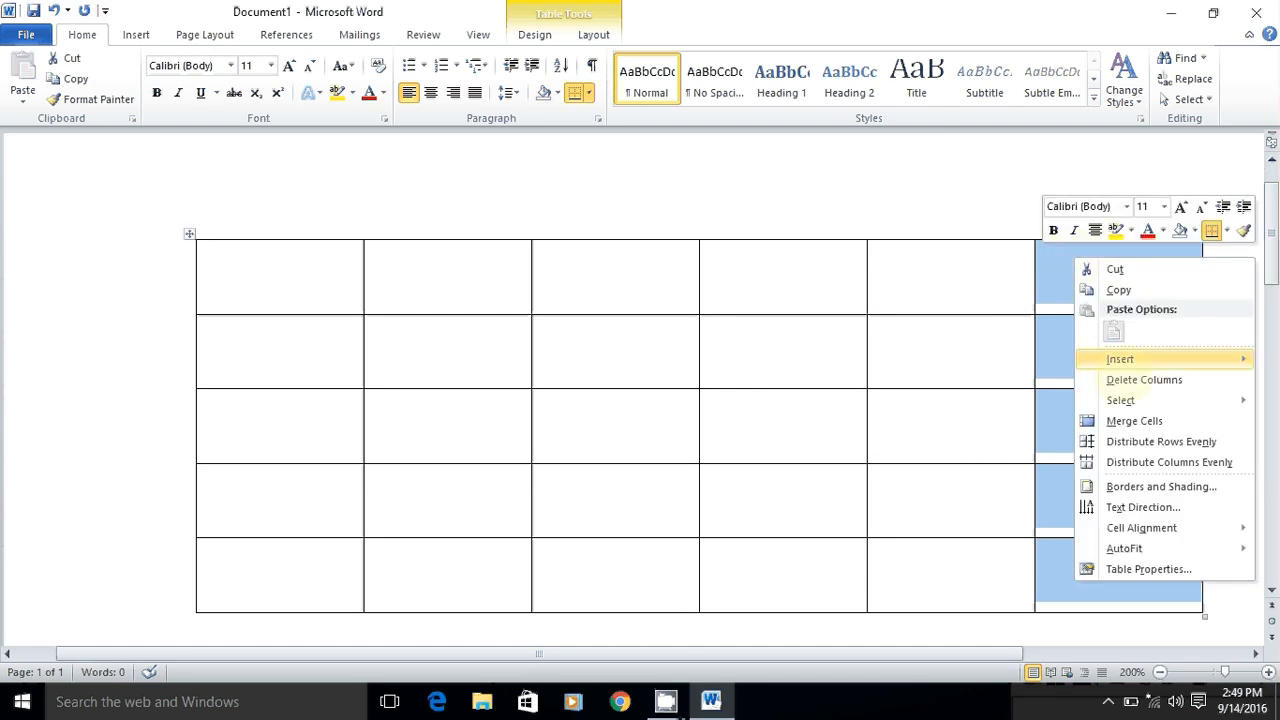
click(1143, 380)
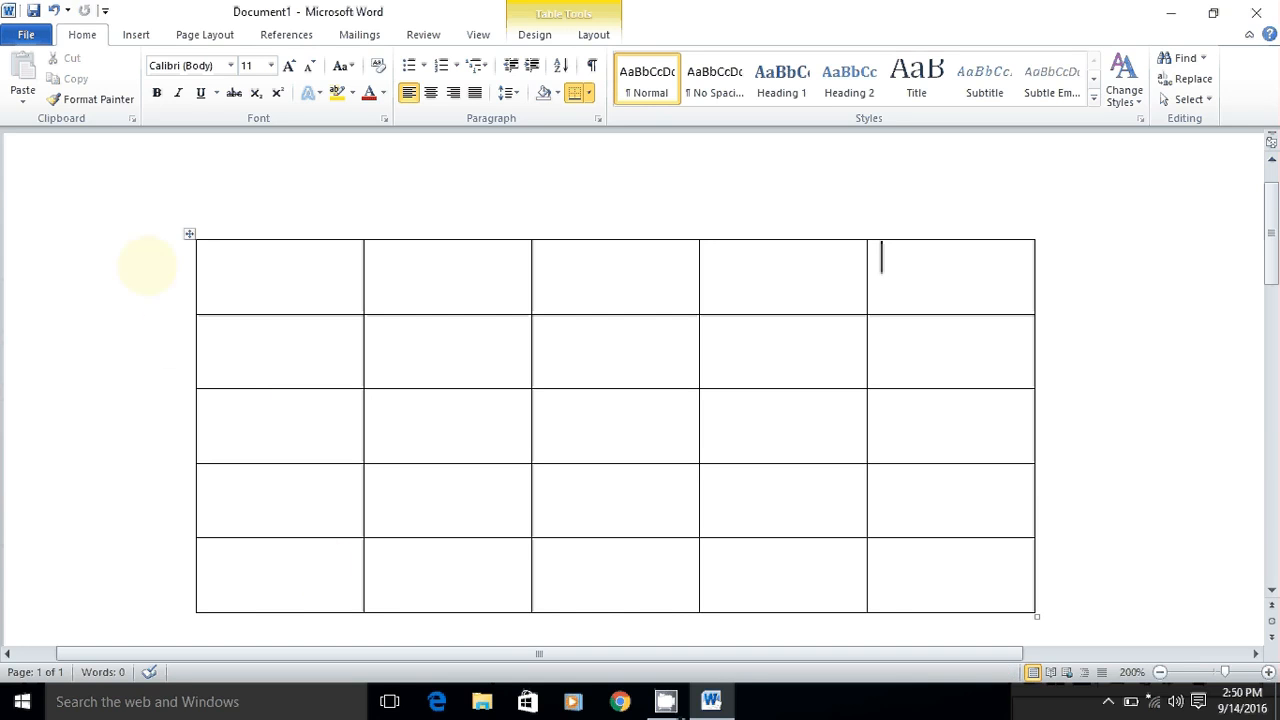
Select the table's entire first row and delete it
click(147, 266)
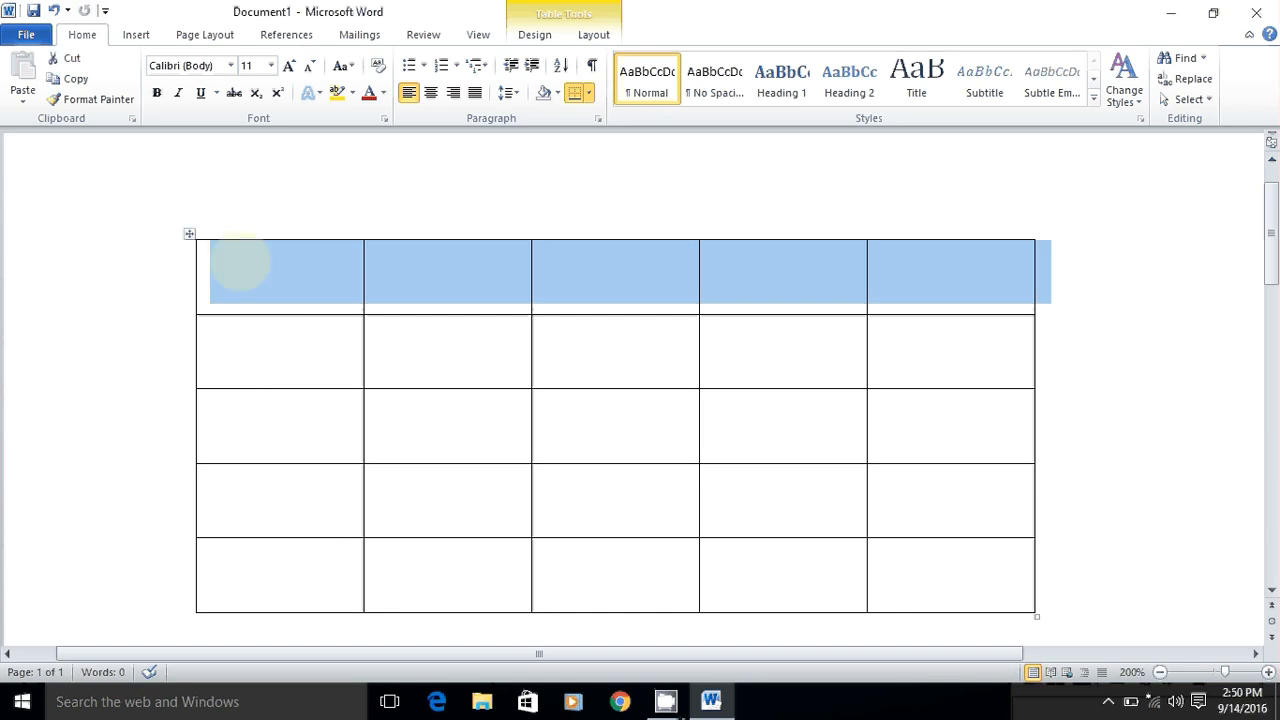
right_click(239, 263)
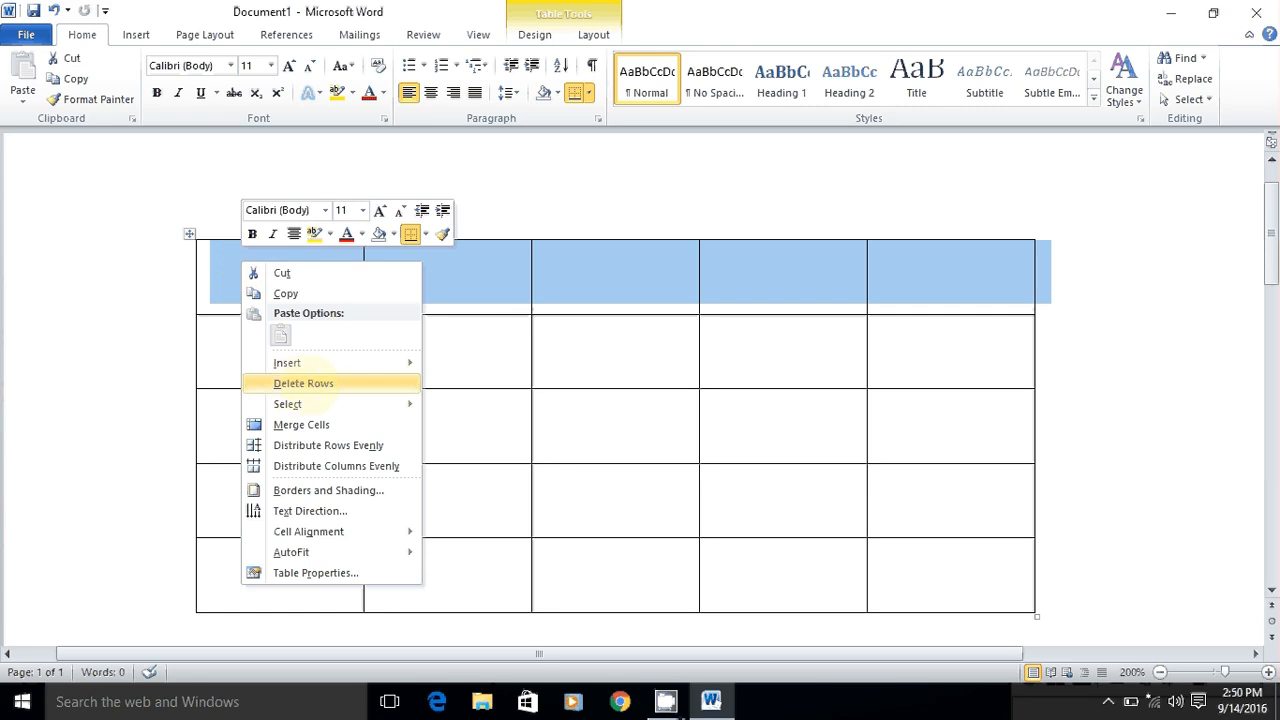
click(305, 384)
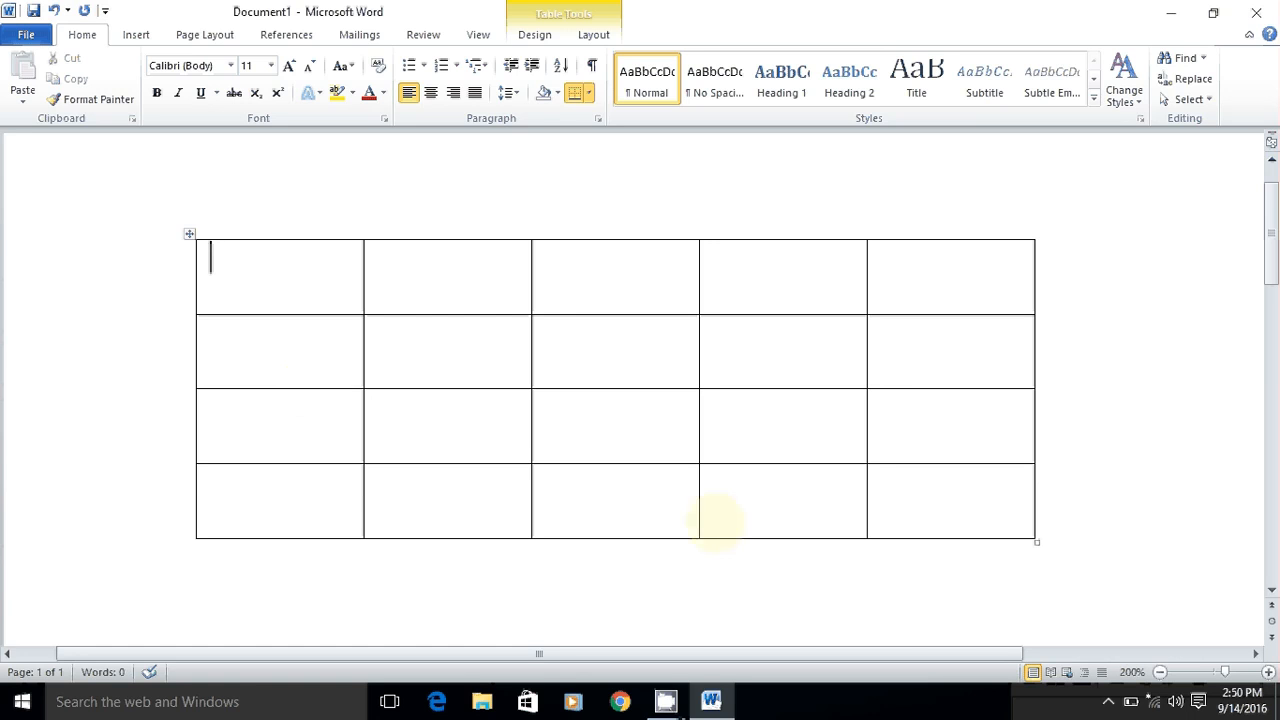
Close Document1 and exit without saving the changes
click(1256, 13)
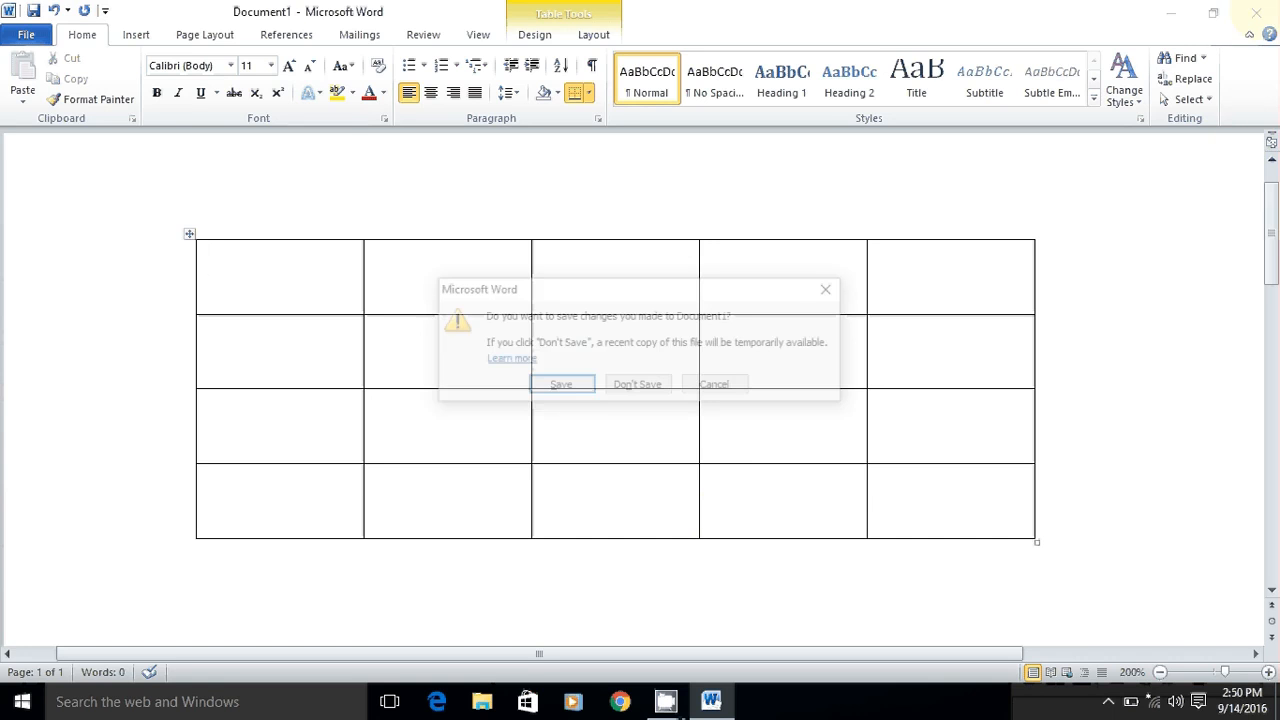
click(630, 388)
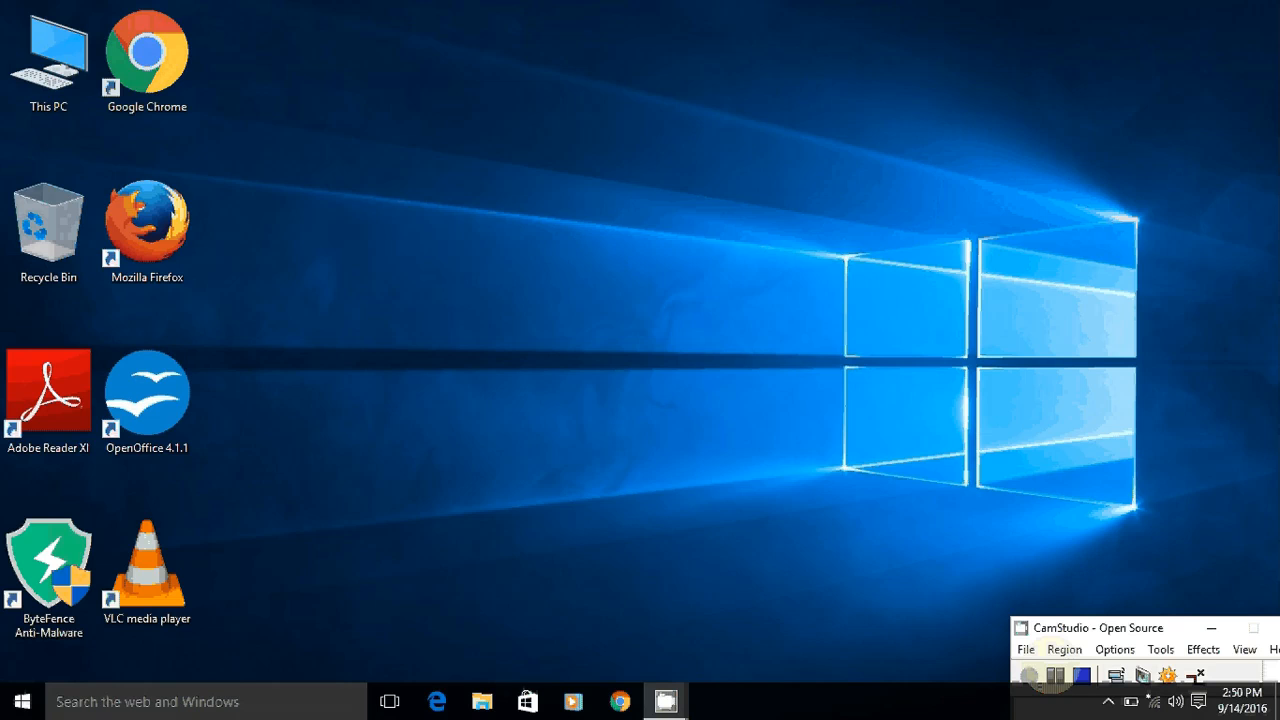